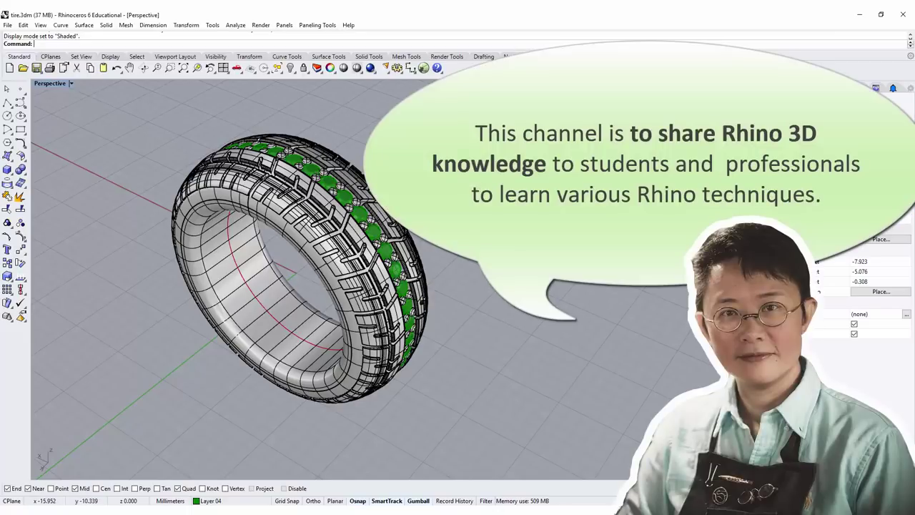
Orbit the Ghosted tire ring so the tread and green stones show through the band
right_click_drag(472, 301, 372, 266)
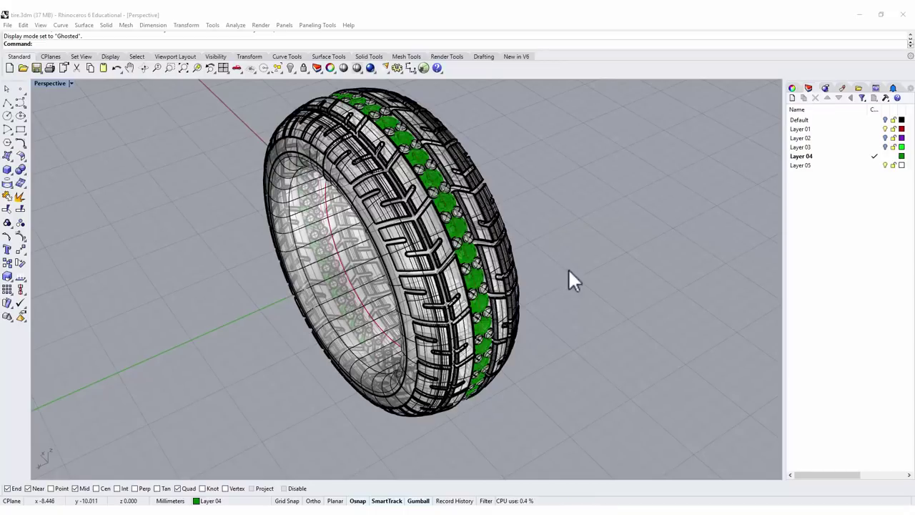
Orbit, zoom and pan around the ring to study the tread closely from several angles
right_click_drag(568, 268, 582, 274)
right_click(582, 274)
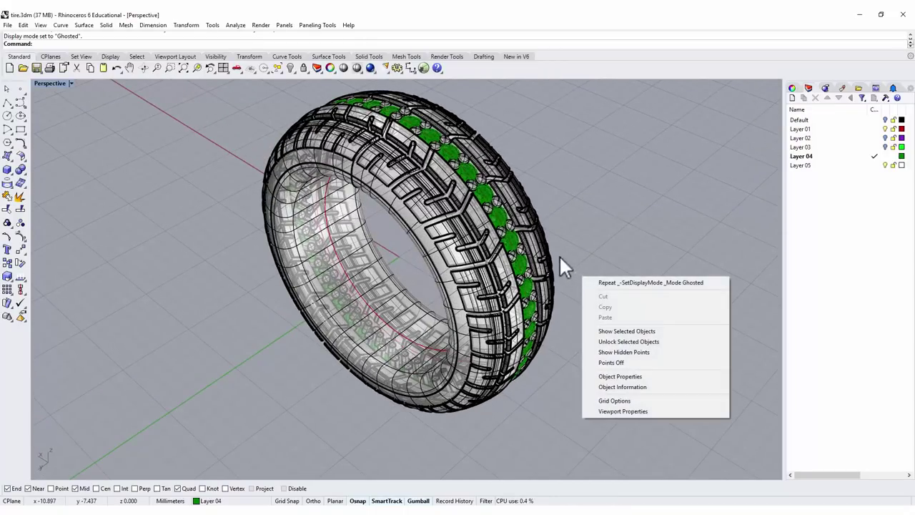
left_click(570, 192)
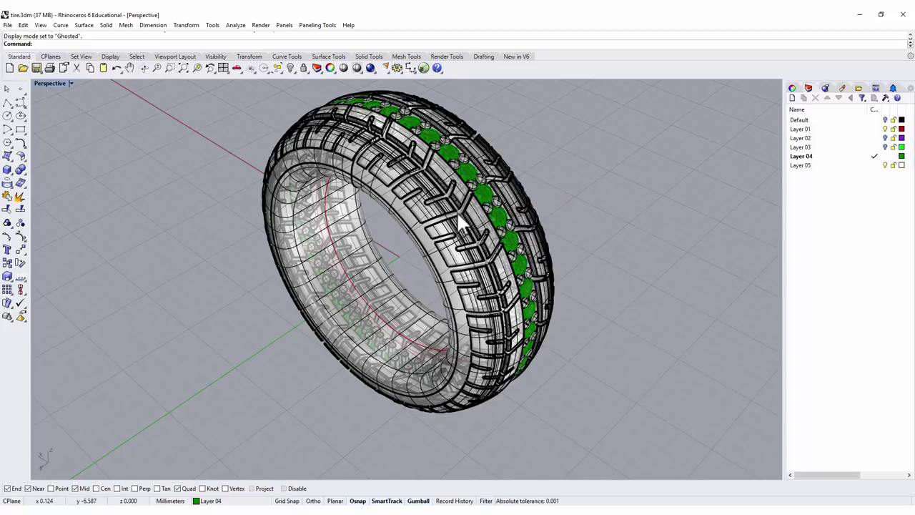
scroll(461, 218, "up", 3)
right_click_drag(495, 215, 462, 213)
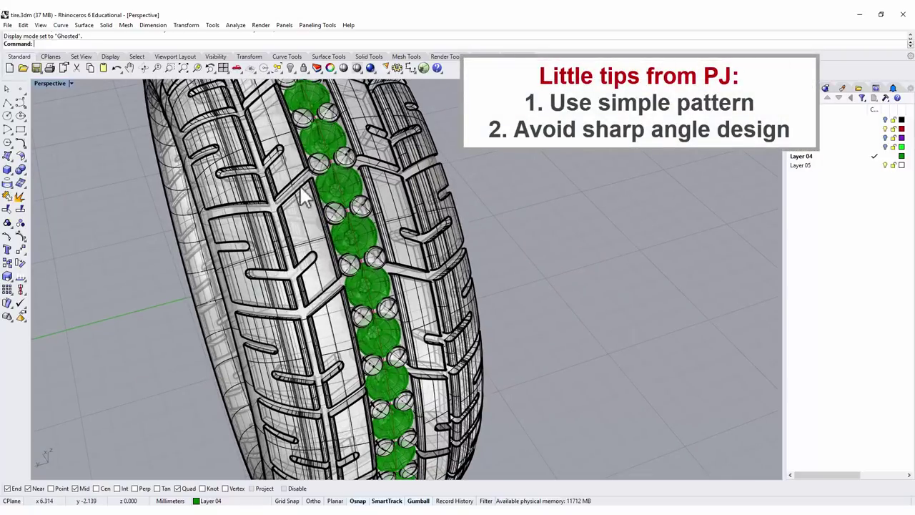
scroll(300, 171, "up", 6)
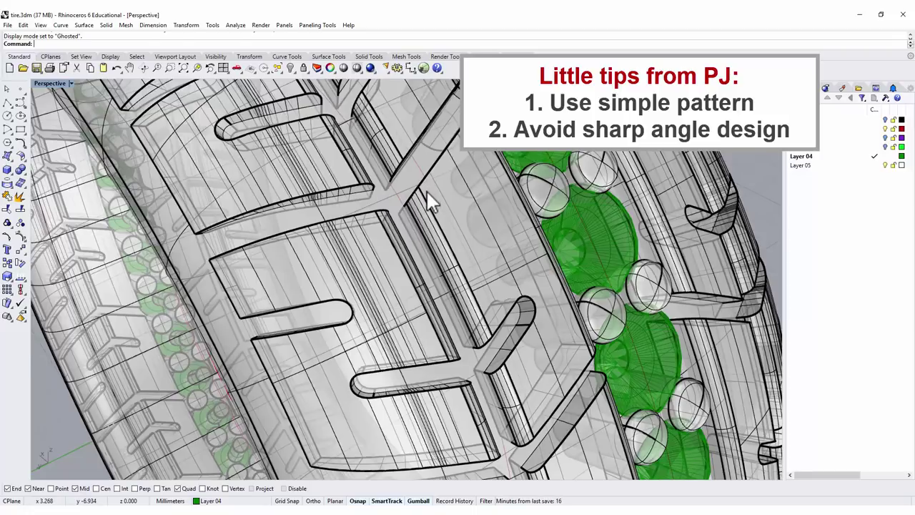
scroll(430, 202, "down", 5)
right_click_drag(595, 179, 560, 180)
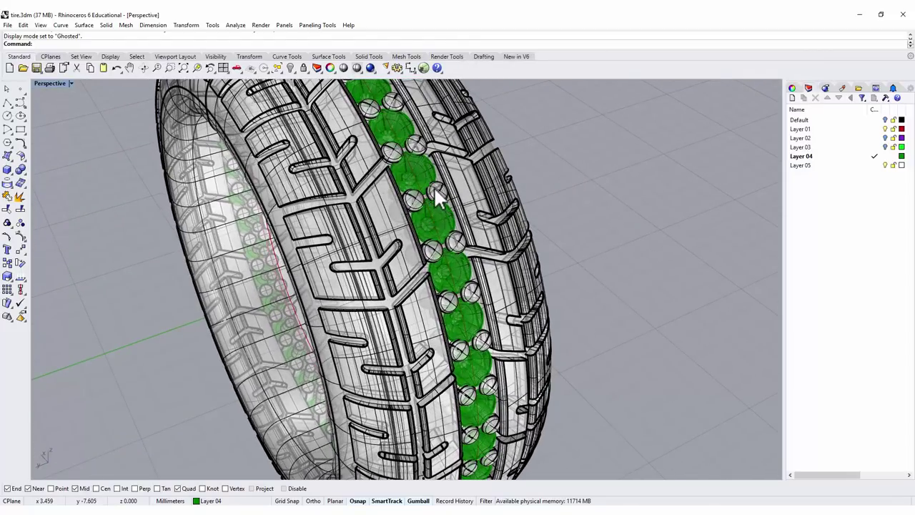
scroll(573, 177, "down", 2)
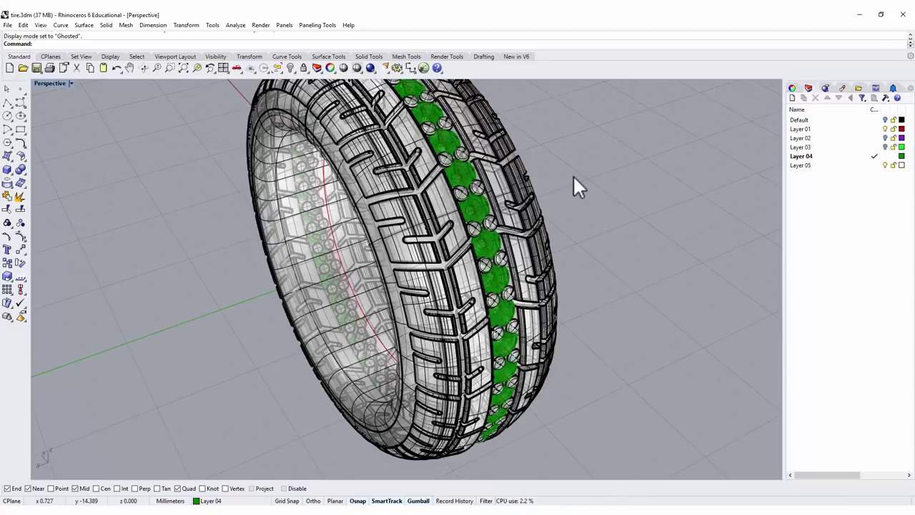
right_click_drag(585, 171, 564, 188, "shift")
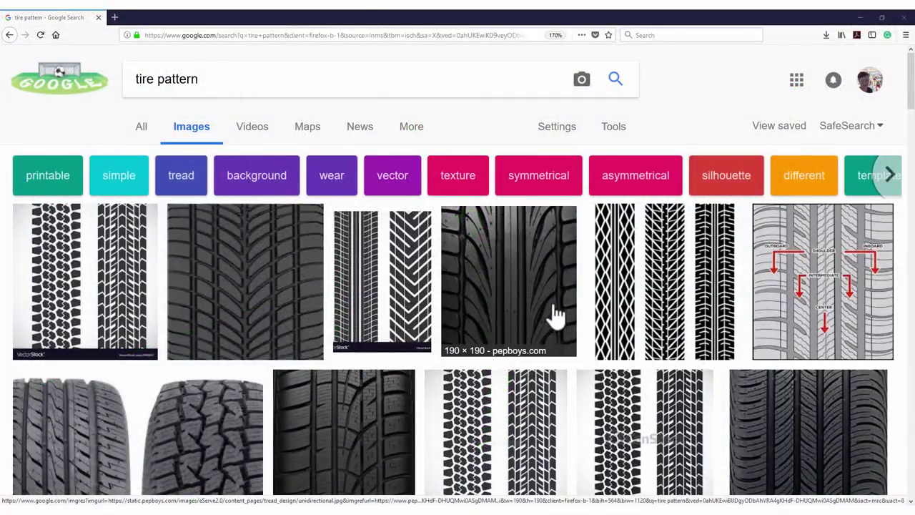
Preview the directional tread image and a related tread image, then scroll further through the results
scroll(548, 280, "down", 2)
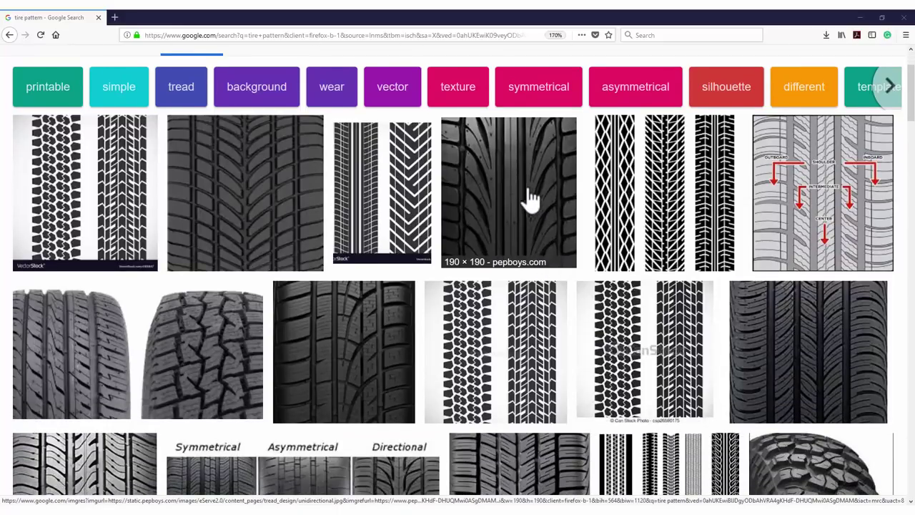
left_click(507, 182)
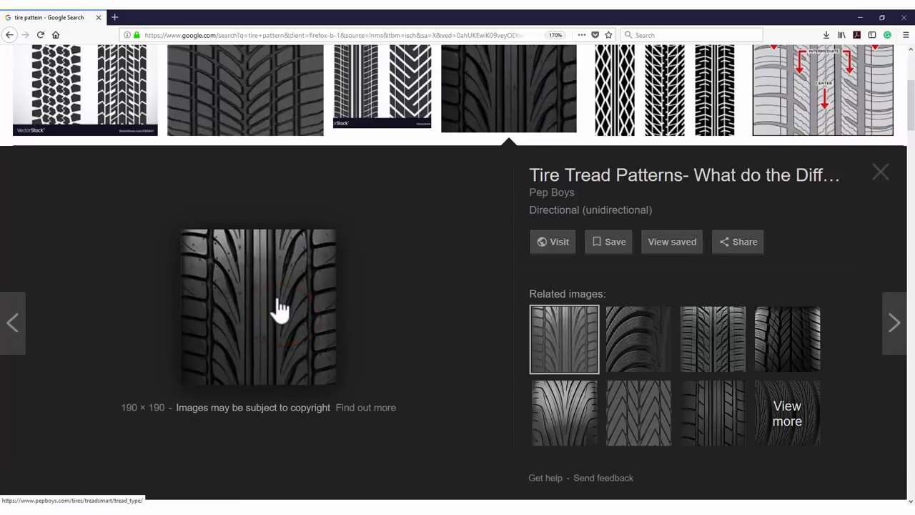
left_click(797, 347)
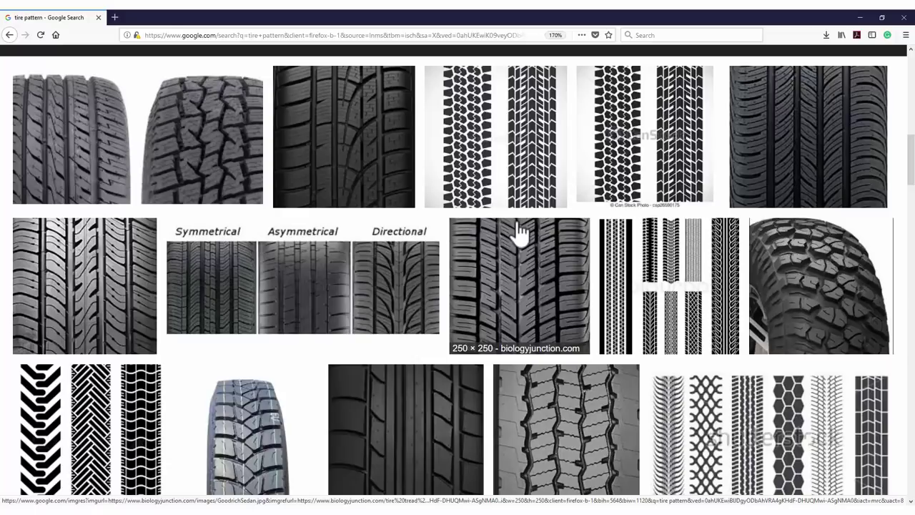
scroll(519, 233, "down", 2)
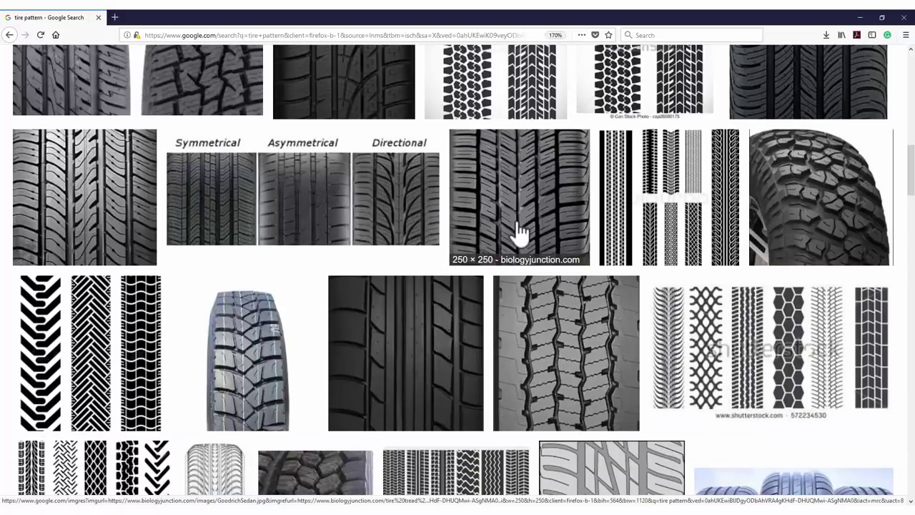
scroll(519, 233, "down", 2)
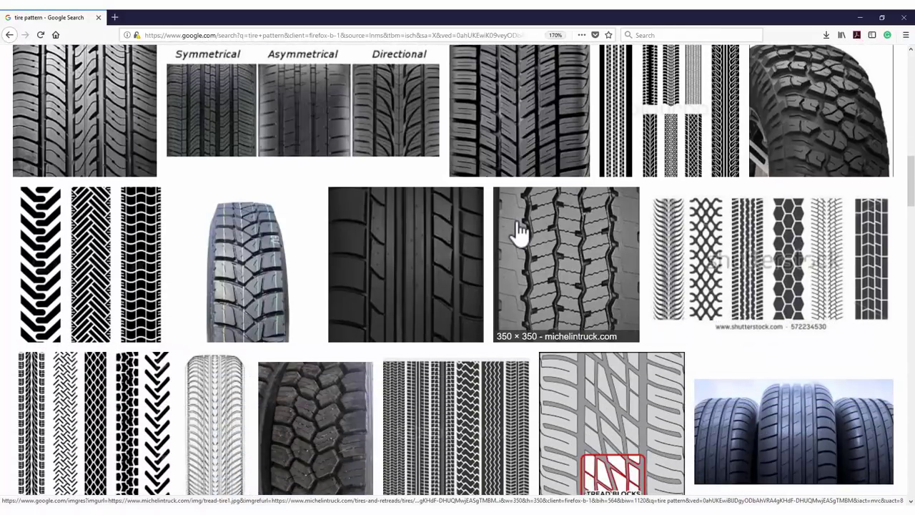
scroll(518, 231, "down", 2)
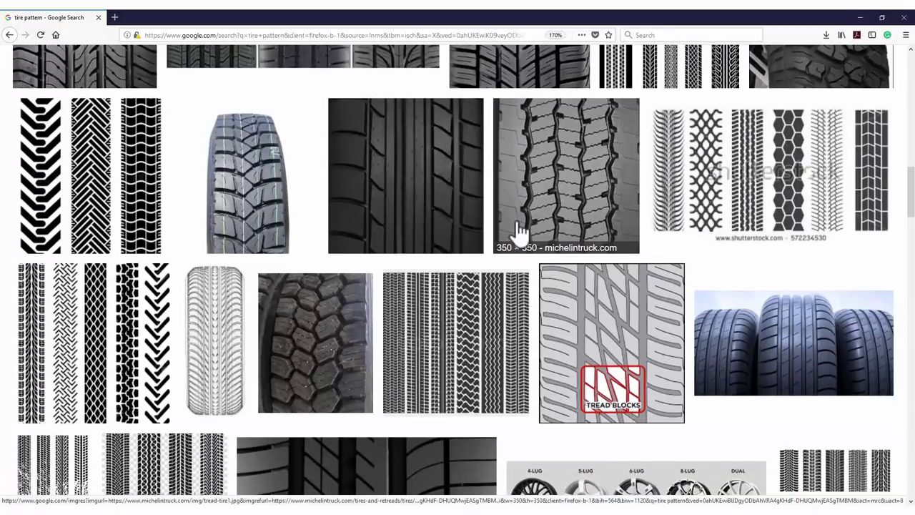
scroll(517, 231, "up", 4)
scroll(433, 237, "down", 4)
scroll(454, 226, "down", 2)
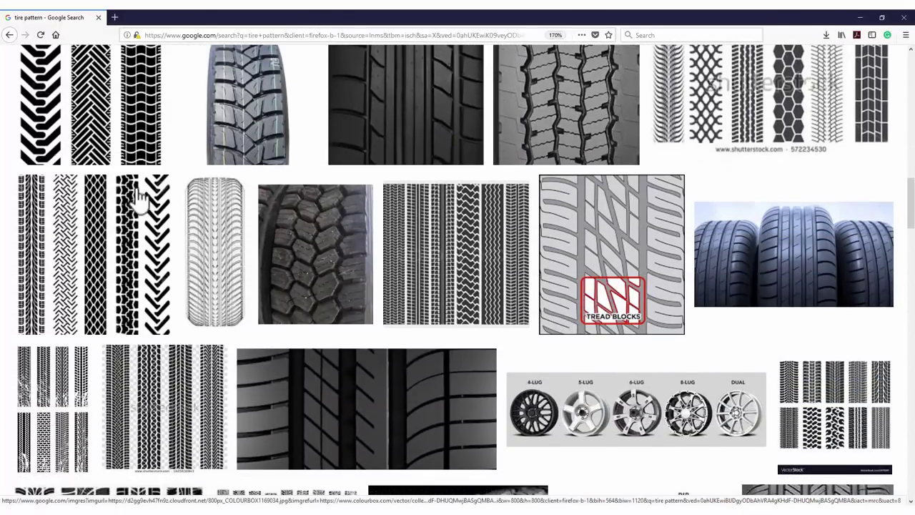
Preview the black-and-white tread collection, the VectorStock tread and the Shutterstock six-track set
left_click(149, 136)
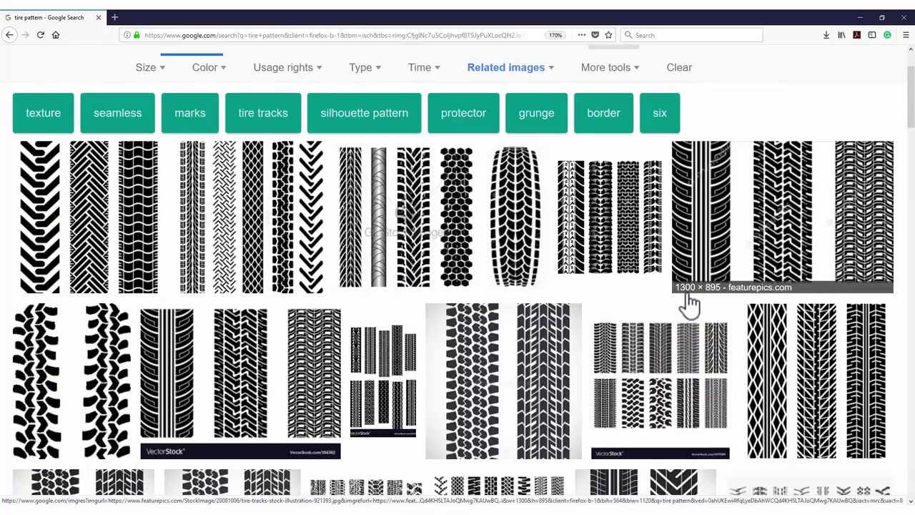
scroll(690, 304, "down", 3)
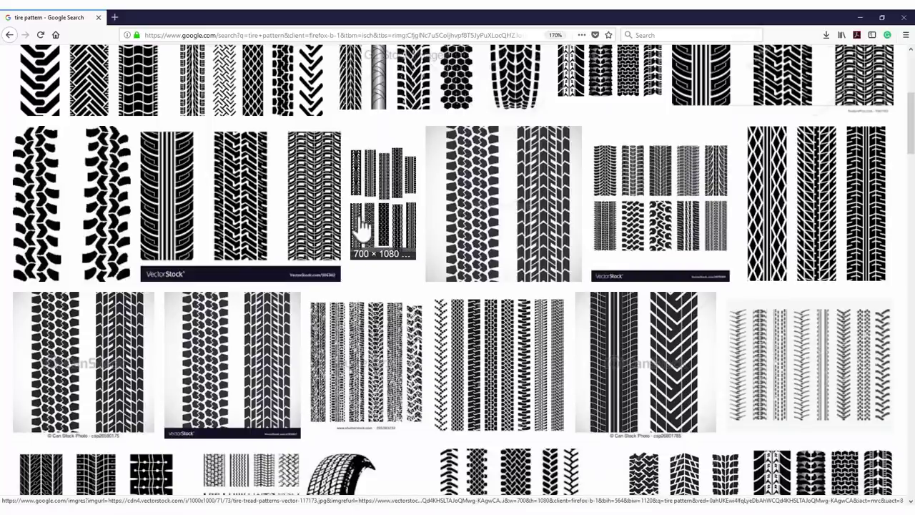
left_click(332, 214)
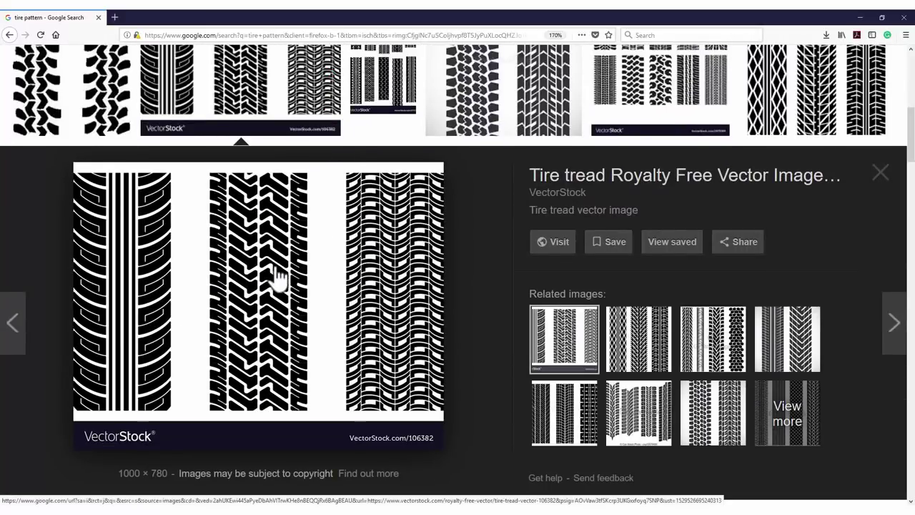
scroll(279, 281, "down", 5)
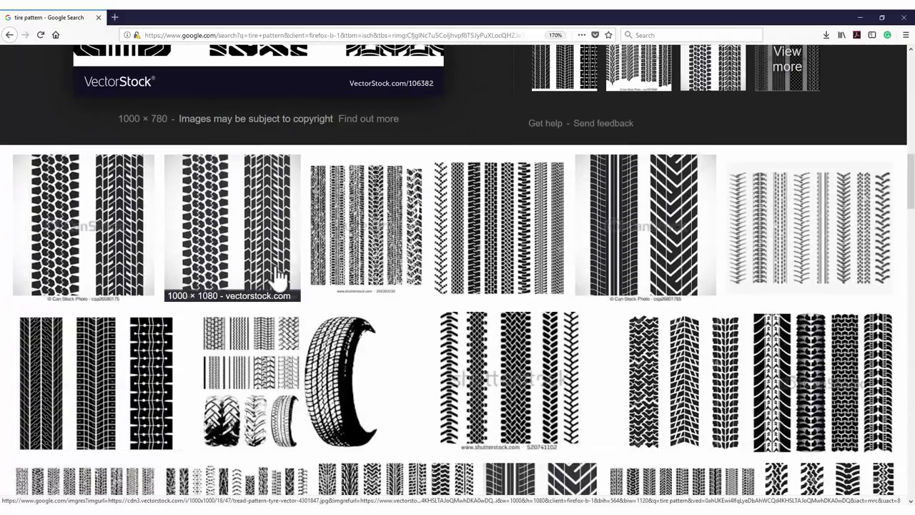
left_click(376, 215)
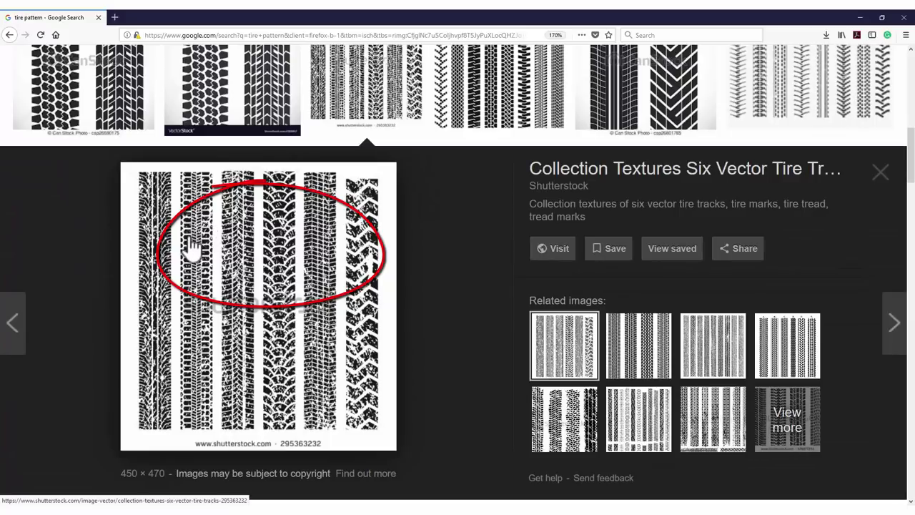
scroll(224, 290, "down", 8)
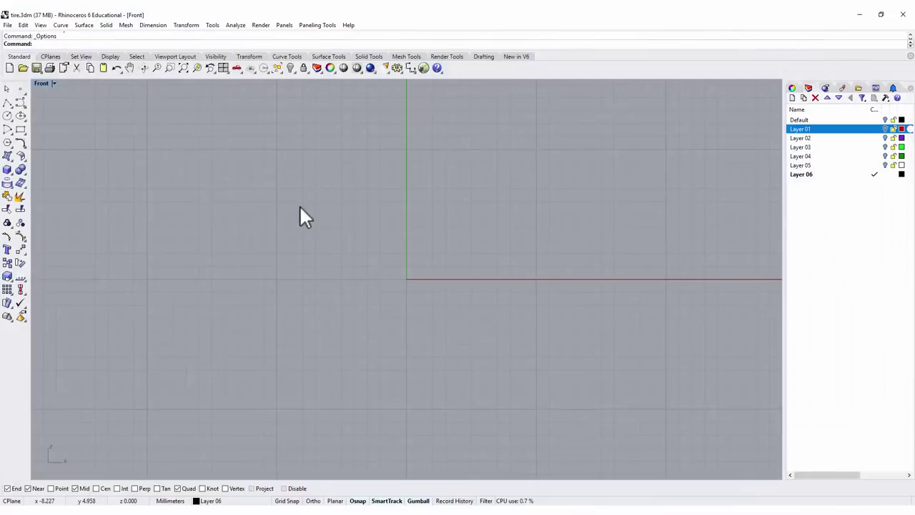
Draw a circle centred at the origin (0) with diameter 16
left_click(7, 115)
type("0")
key("Return")
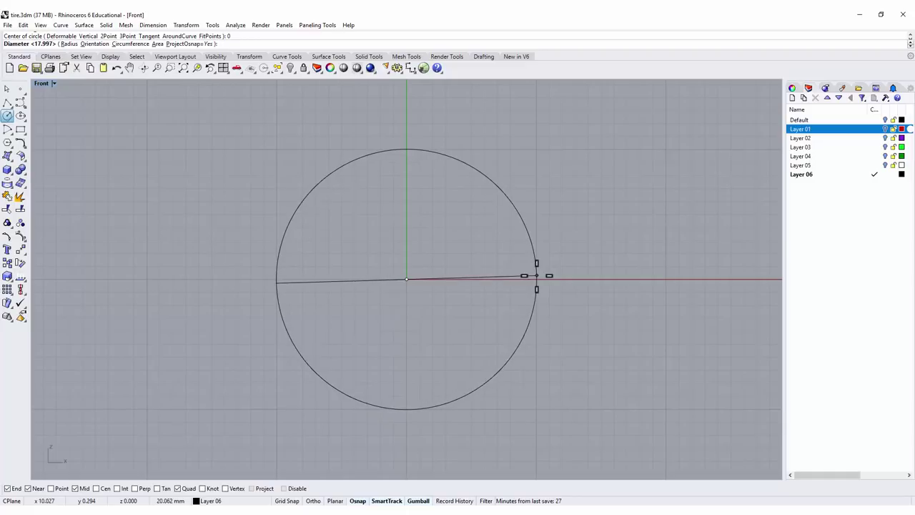
type("16")
key("Return")
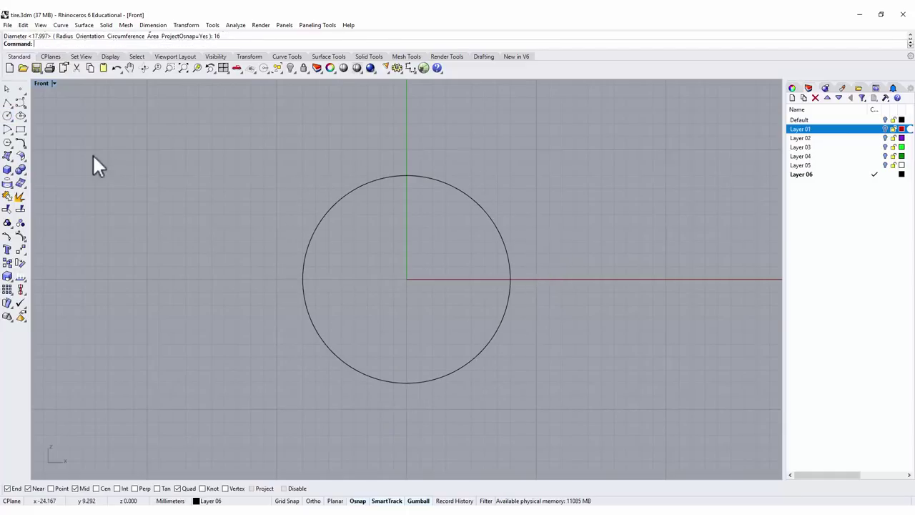
Maximize the Right view and re-centre it around the origin
double_click(38, 87)
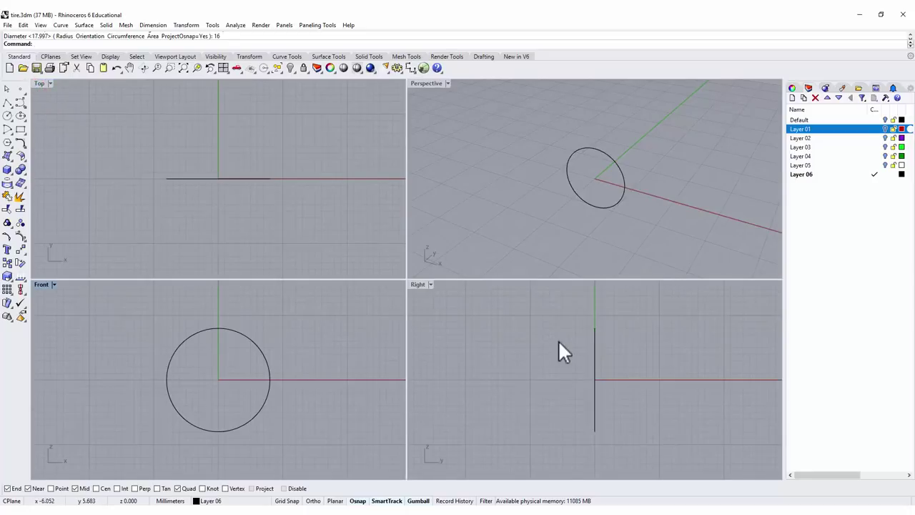
double_click(418, 284)
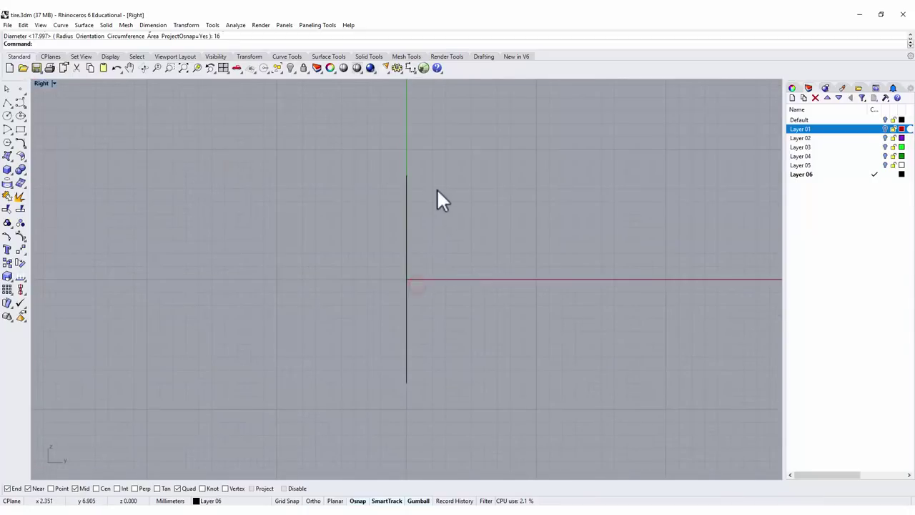
key("Return")
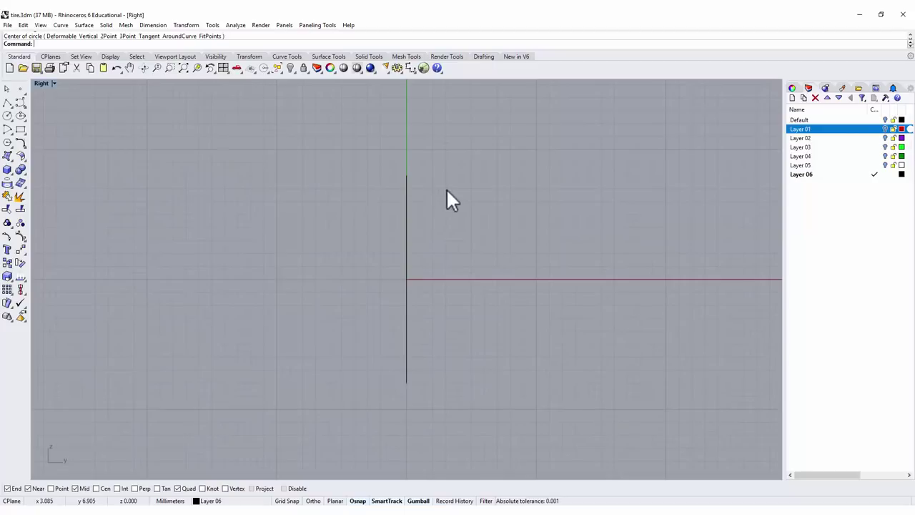
right_click_drag(448, 198, 420, 209)
key("Return")
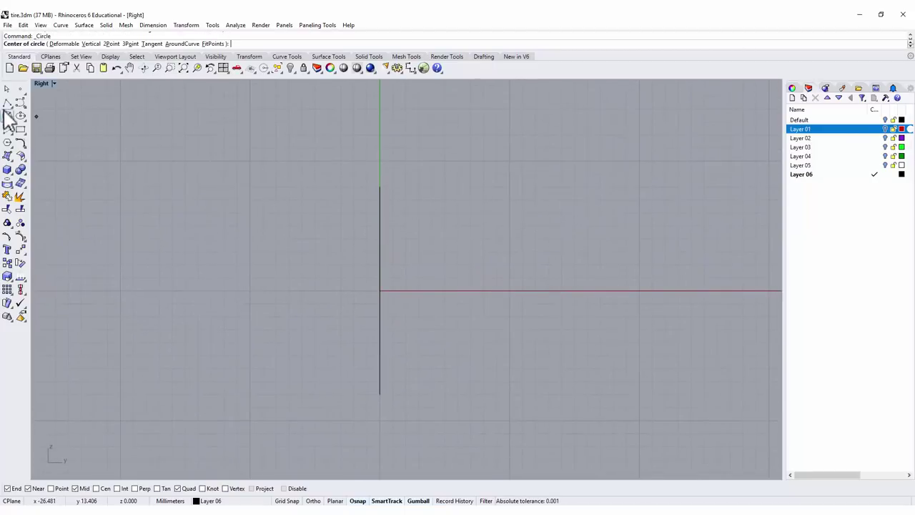
Draw a rectangle of about 8 x 3 mm starting at the circle's top point
left_click(20, 129)
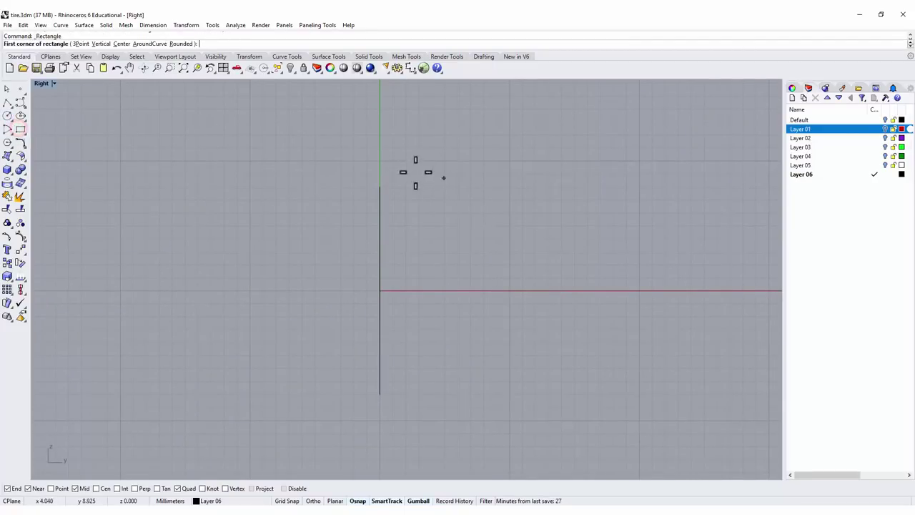
left_click(380, 184)
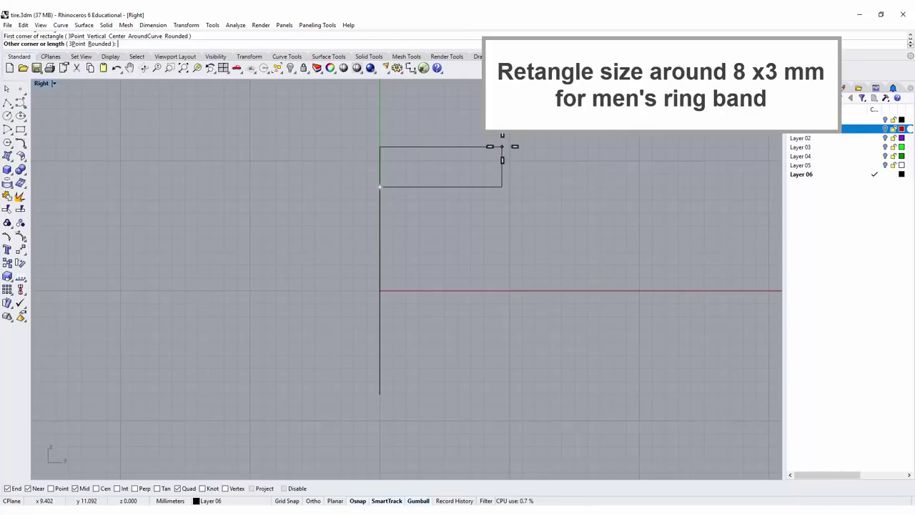
left_click(502, 147)
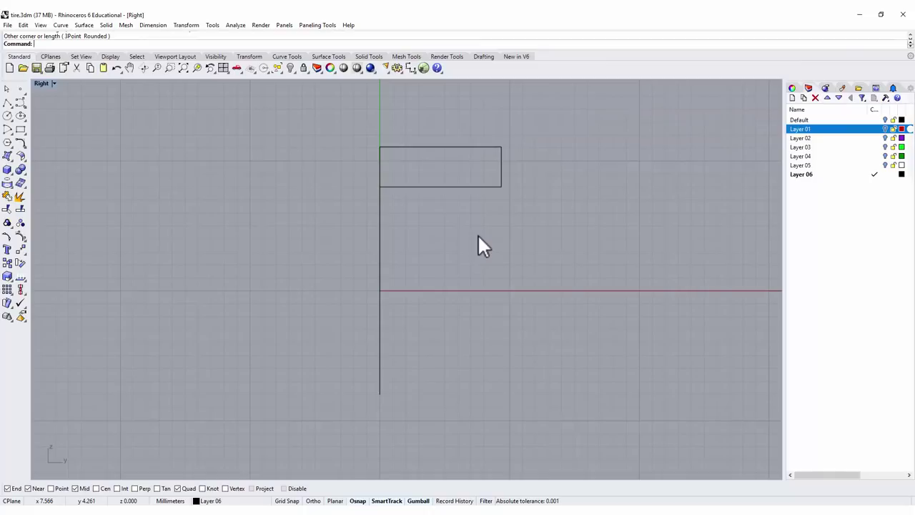
Move the rectangle so its bottom-edge midpoint sits on the vertical axis line
left_click(486, 185)
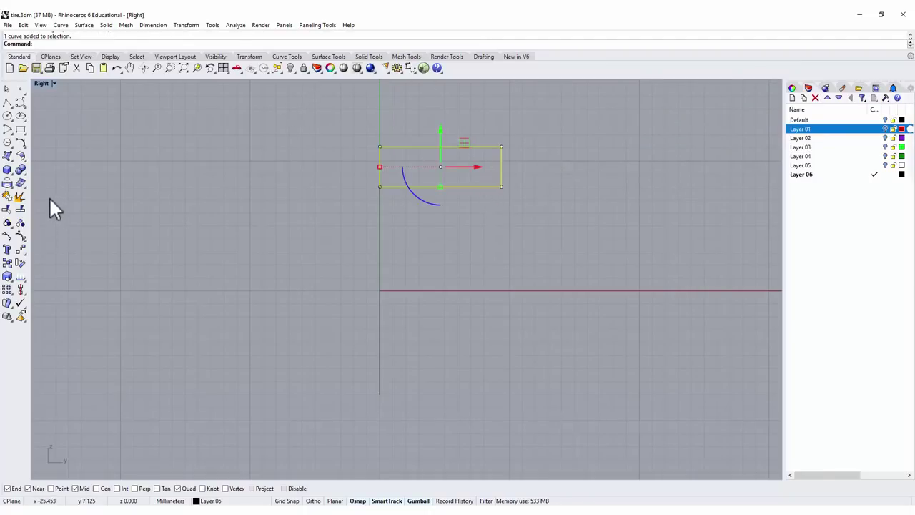
left_click(21, 252)
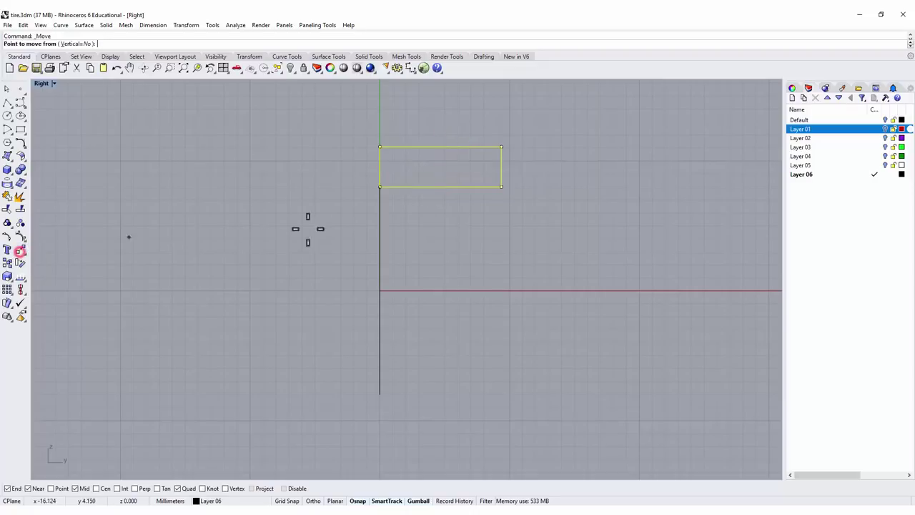
left_click(441, 186)
left_click(377, 189)
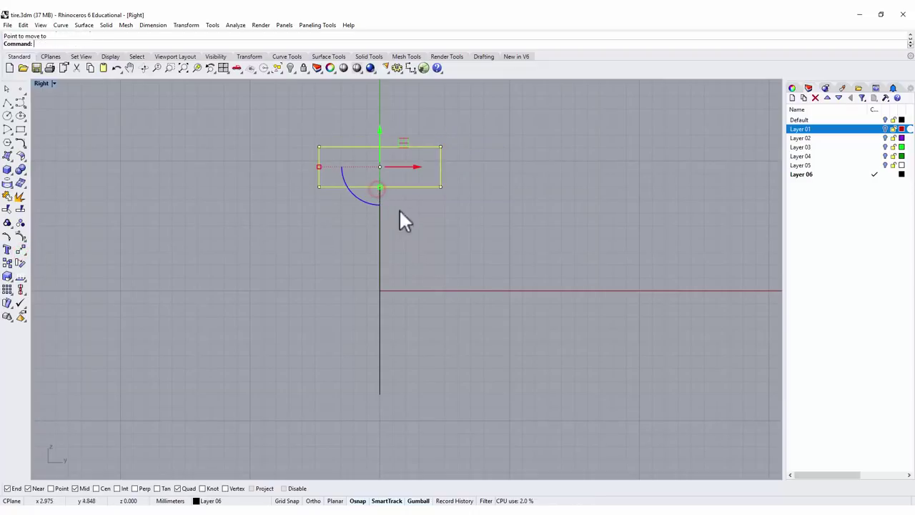
left_click(443, 208)
right_click(327, 169)
scroll(331, 170, "up", 1)
scroll(314, 172, "up", 1)
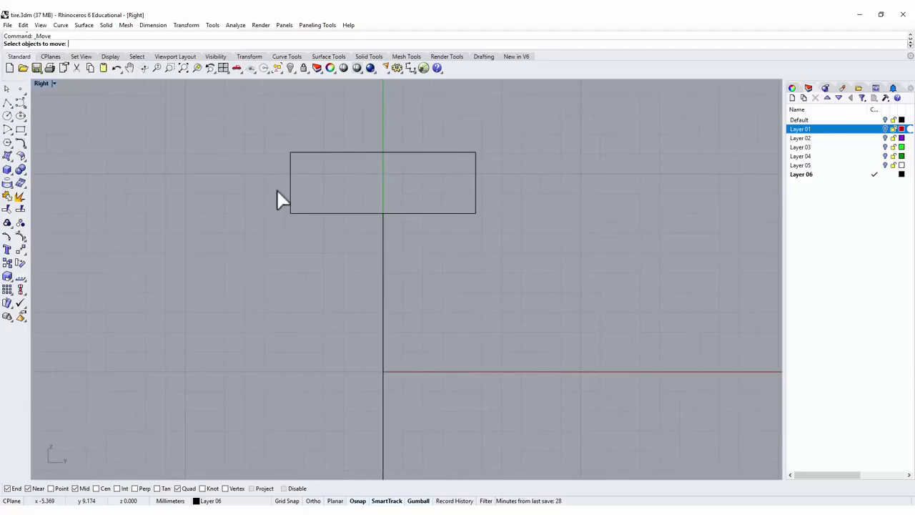
Draw a start-end-point arc across the bottom and trim away the straight bottom edge
left_click(8, 131)
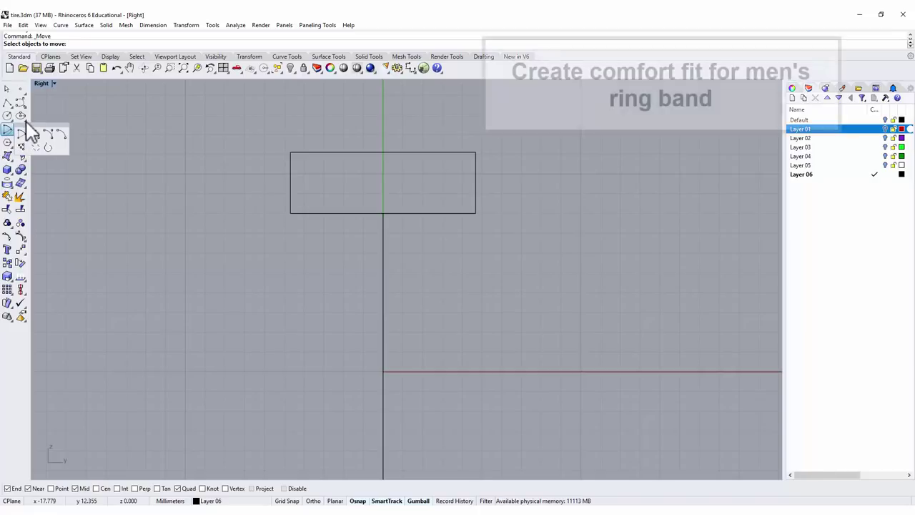
left_click(36, 146)
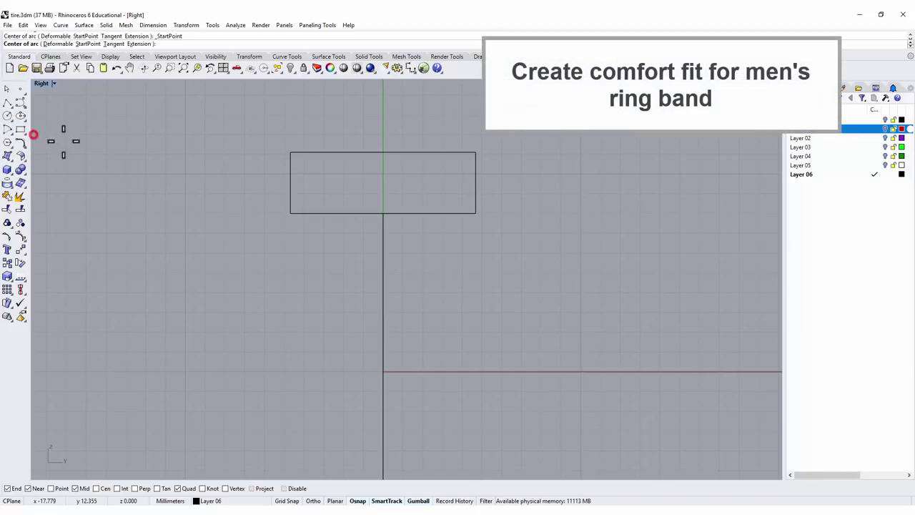
left_click(290, 204)
left_click(475, 205)
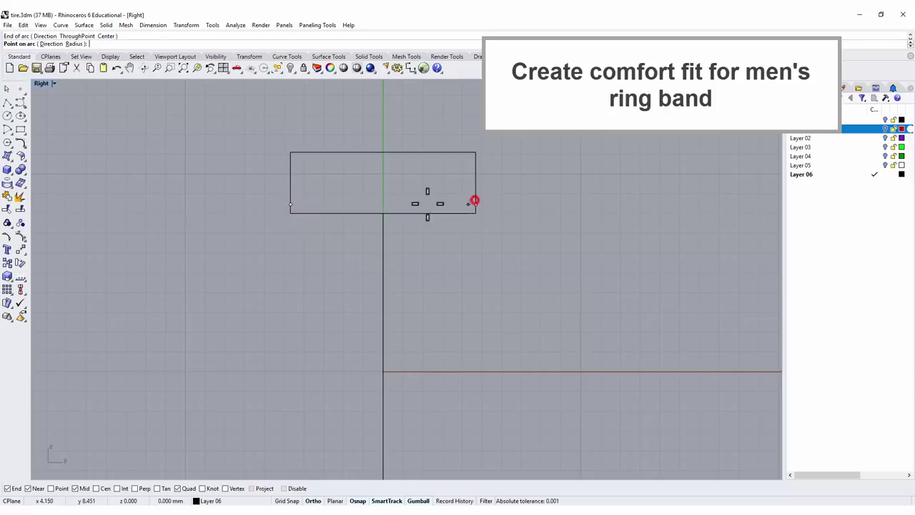
left_click(381, 214)
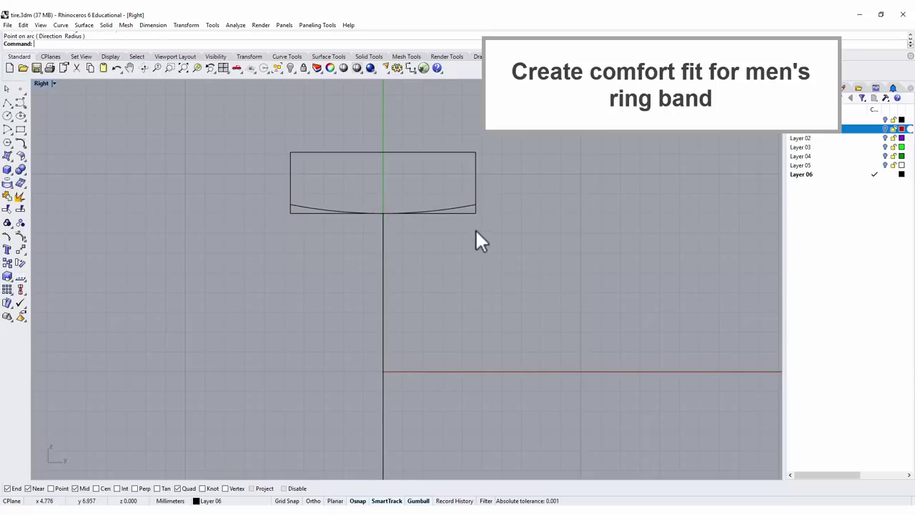
left_click(464, 208)
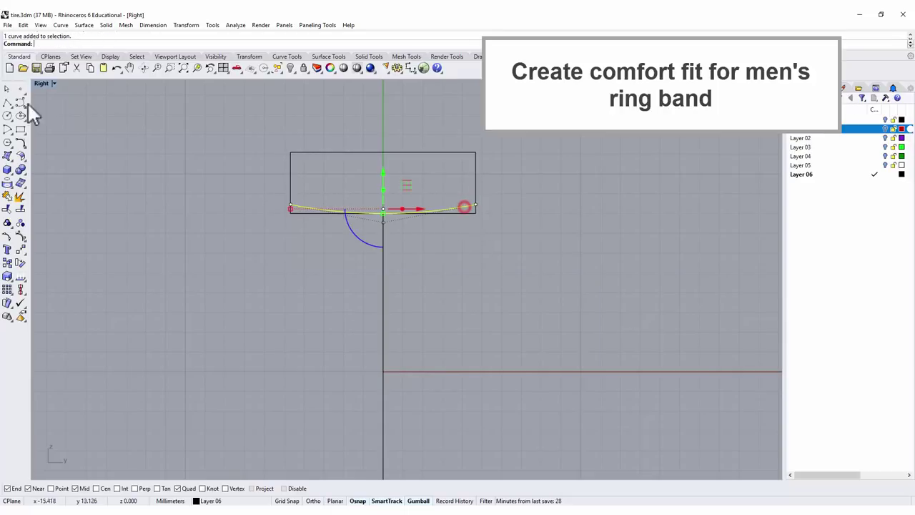
left_click(6, 208)
left_click(470, 211)
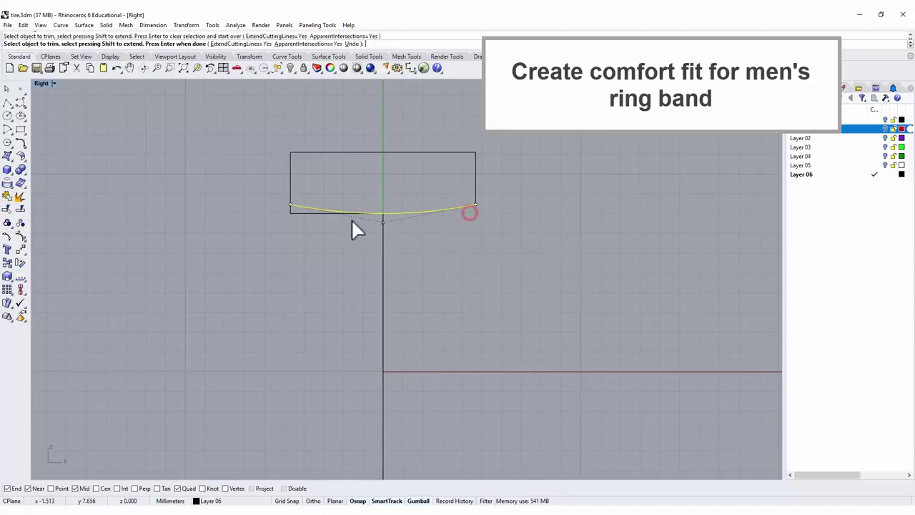
left_click(297, 216)
key("Return")
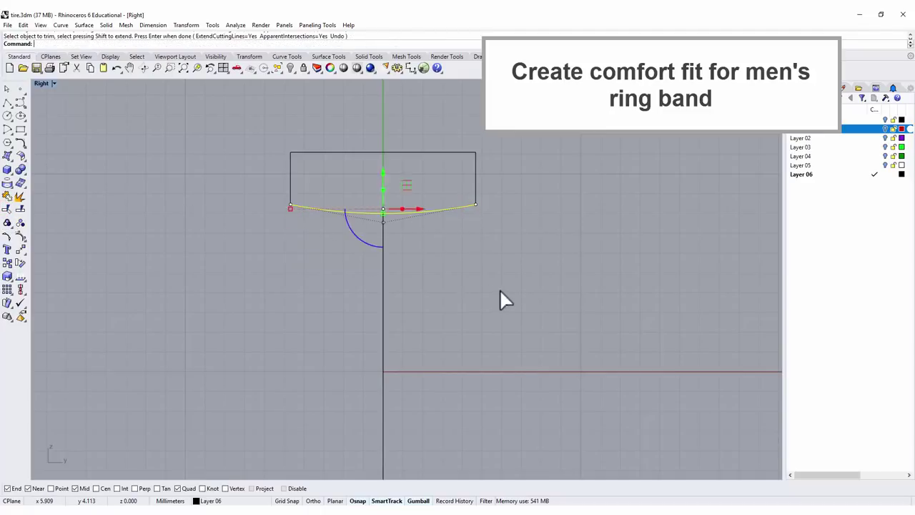
left_click(507, 257)
scroll(402, 183, "up", 2)
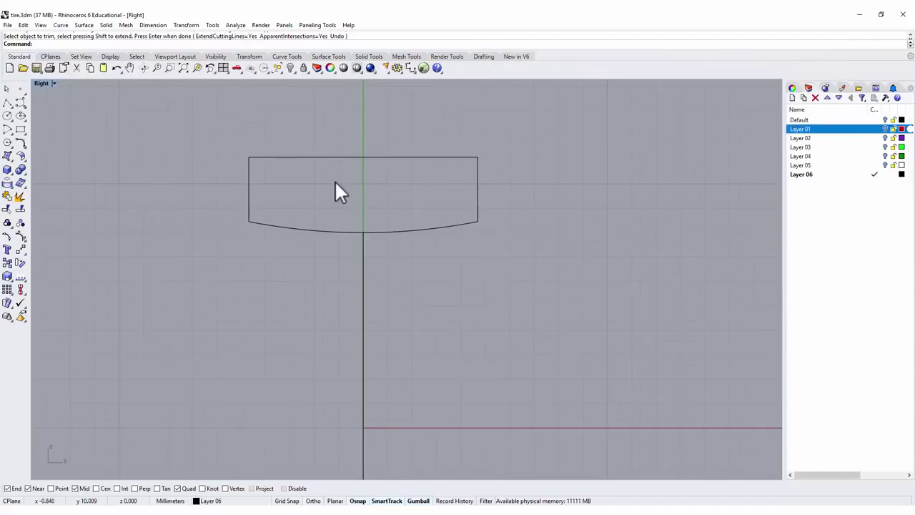
Draw an arc through the top edge's midpoint and trim off the straight top edge
left_click(7, 129)
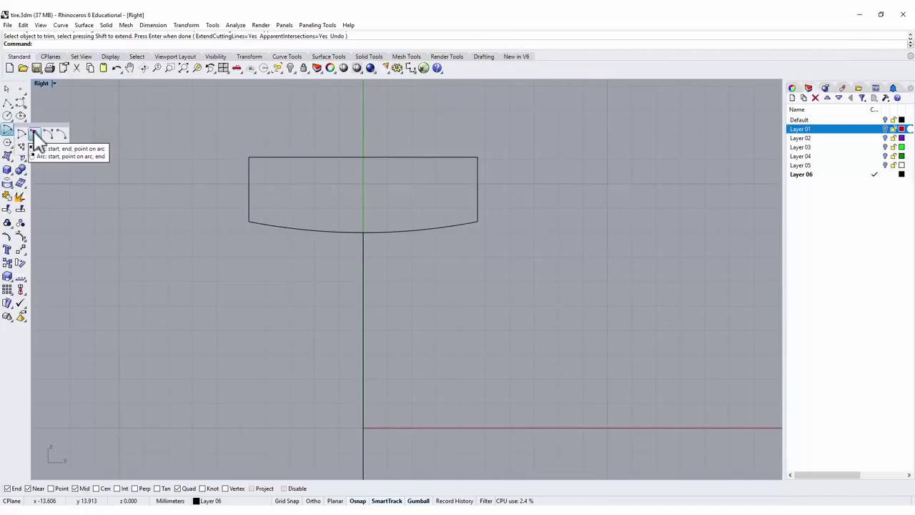
left_click(34, 134)
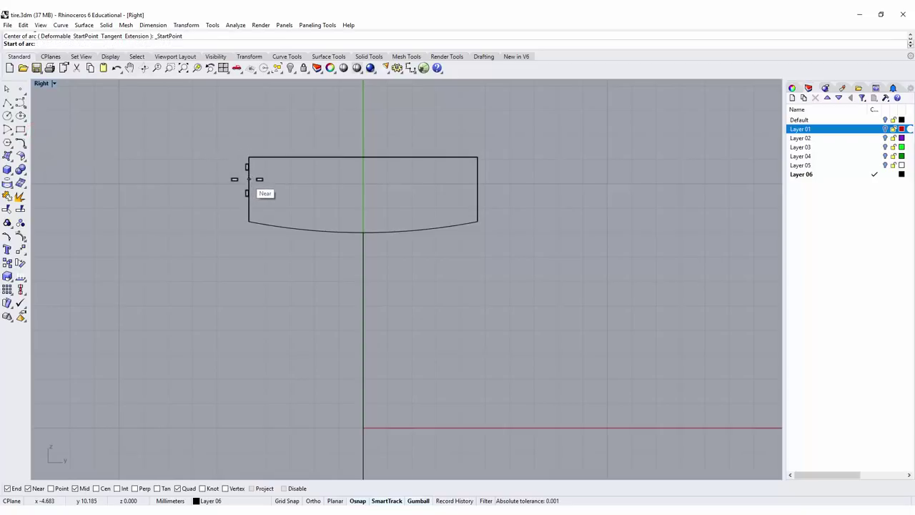
left_click(248, 178)
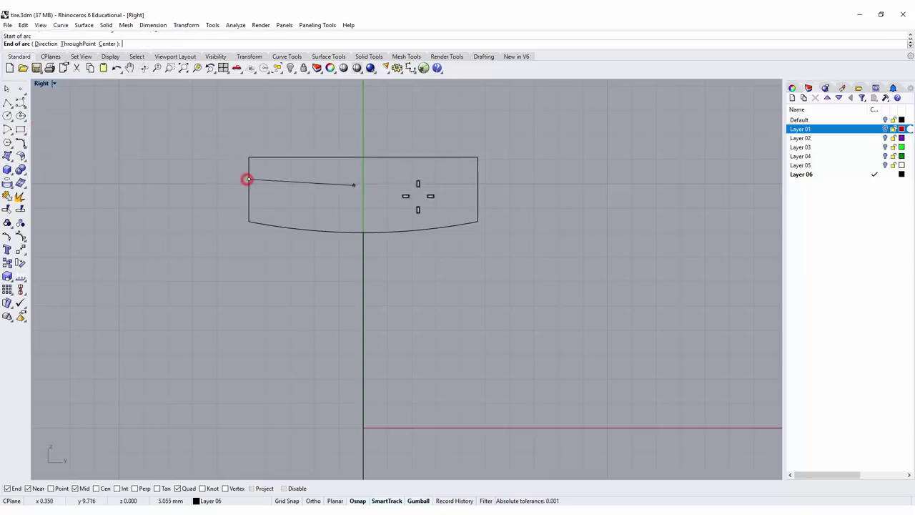
left_click(479, 179)
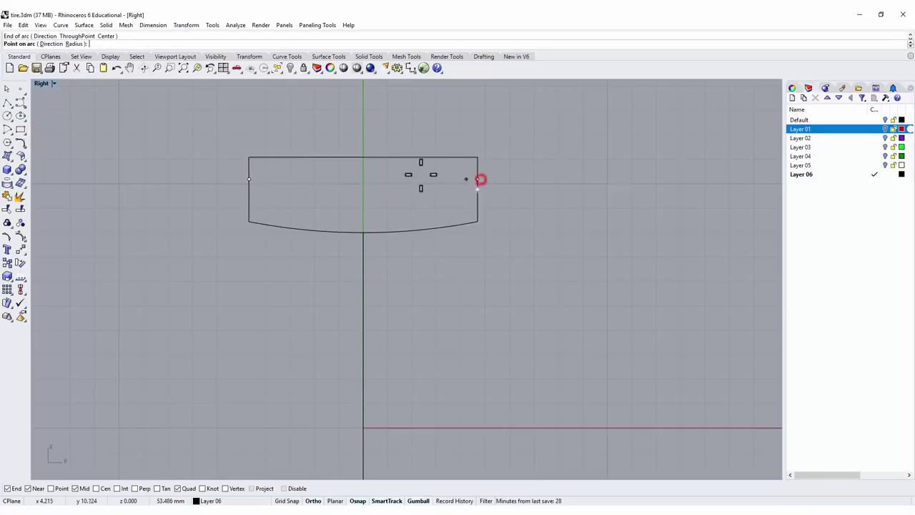
left_click(363, 157)
left_click(452, 171)
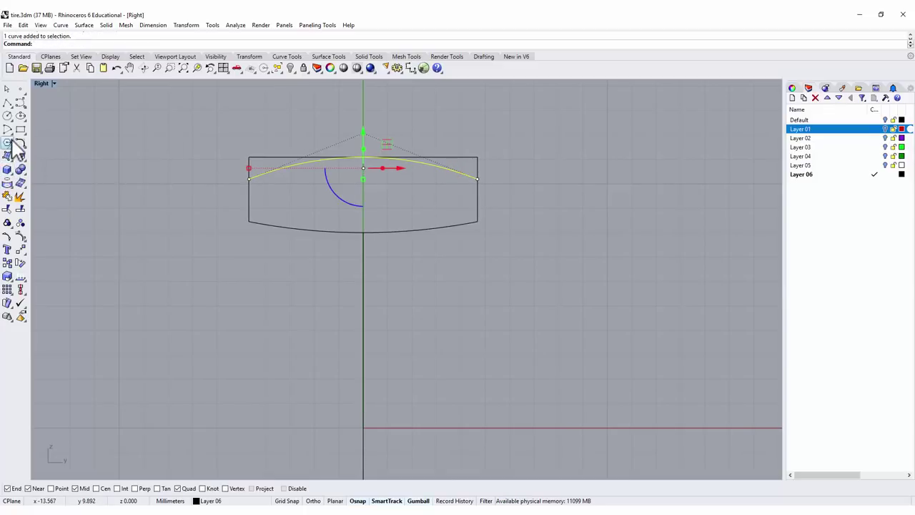
left_click(6, 209)
left_click(271, 157)
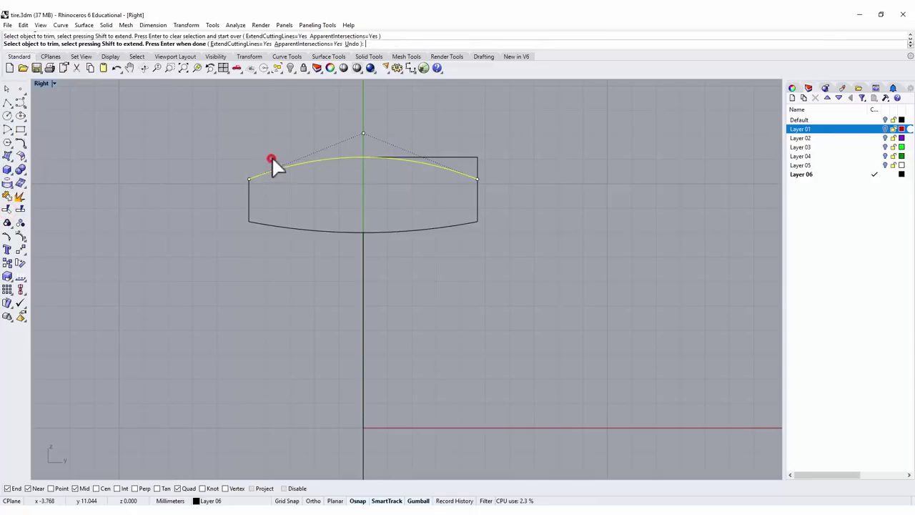
left_click(445, 157)
left_click(537, 204)
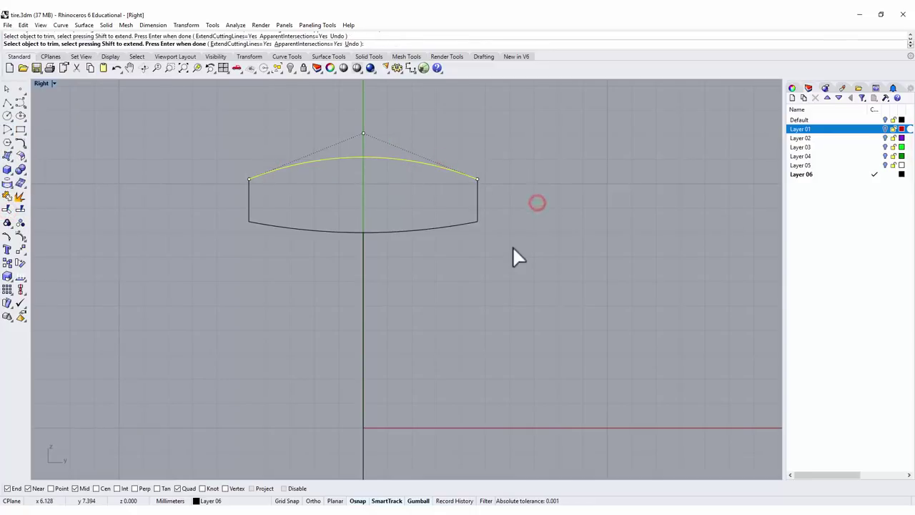
key("Return")
key("Escape")
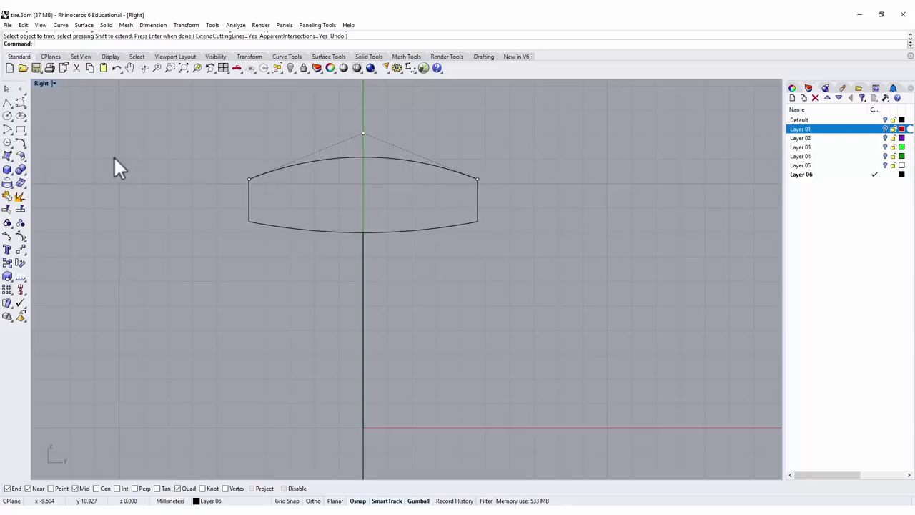
Fillet the profile's bottom-left and bottom-right corners with radius 0.8
left_click(21, 142)
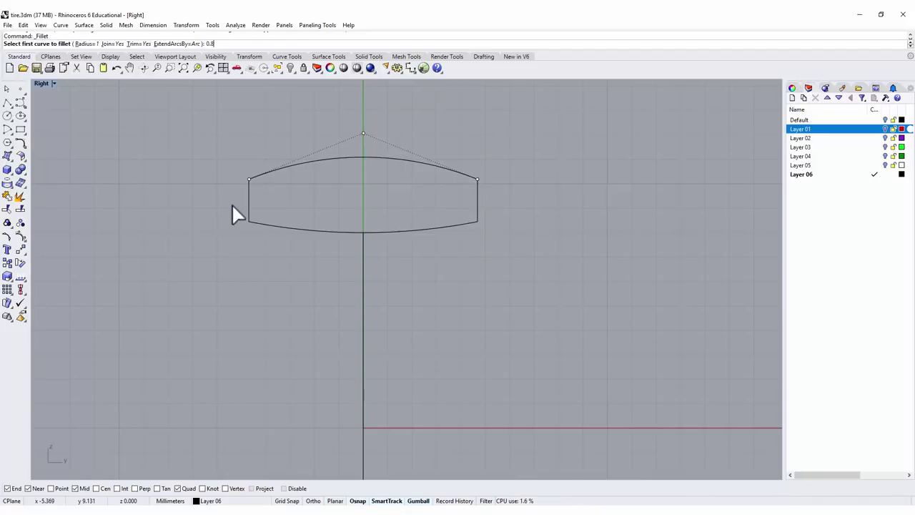
key("Return")
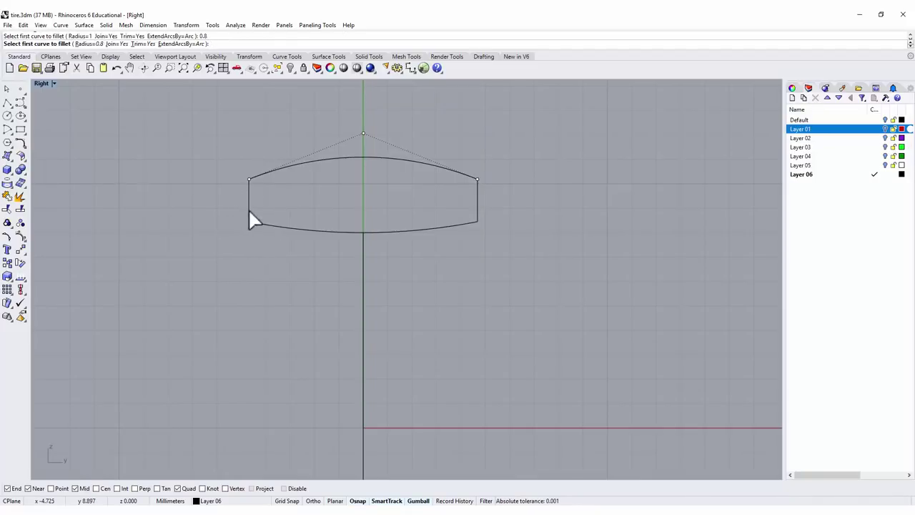
left_click(250, 213)
left_click(255, 220)
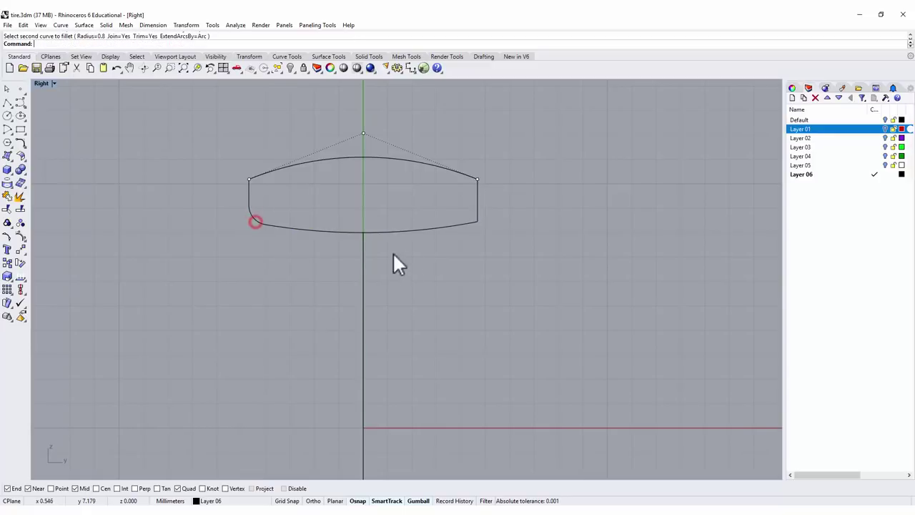
left_click(470, 223)
right_click(472, 223)
left_click(475, 214)
left_click(477, 214)
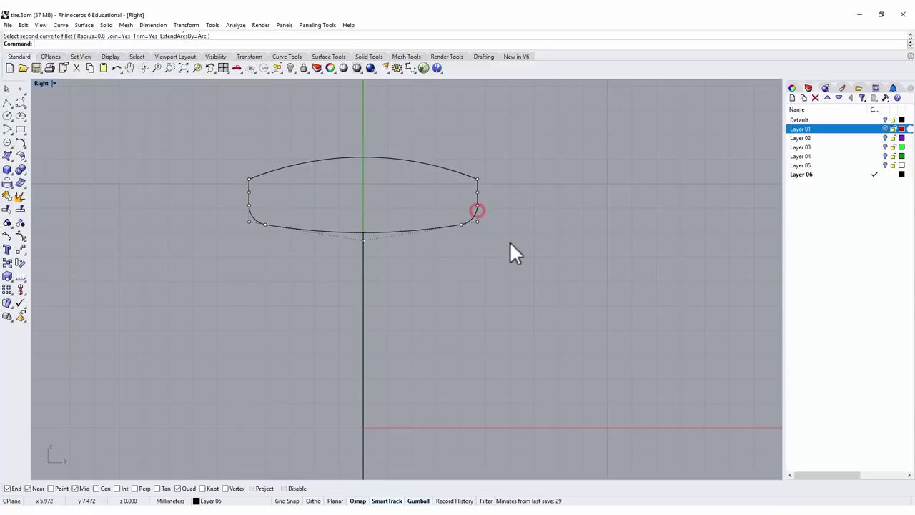
Fillet the top-left and top-right corners at 0.8, then window-select the whole profile
right_click(252, 186)
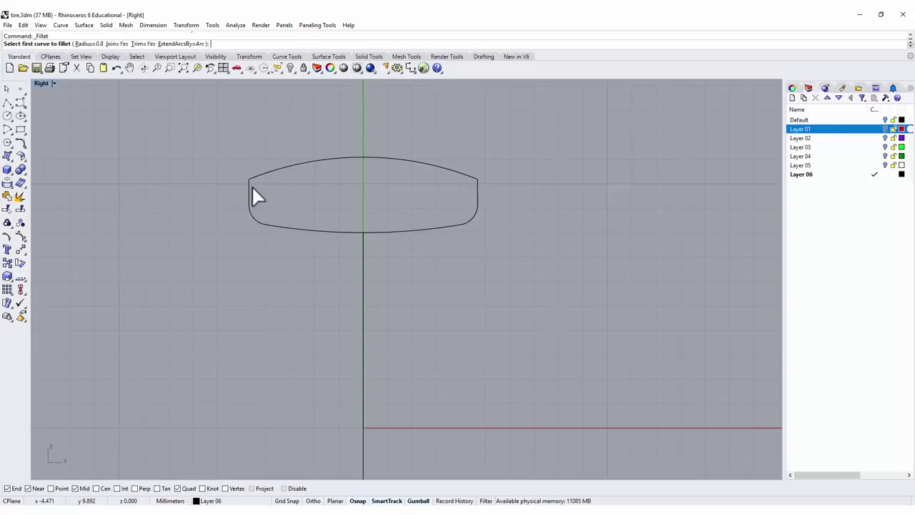
left_click(249, 184)
left_click(254, 178)
right_click(451, 183)
left_click(471, 180)
left_click(476, 186)
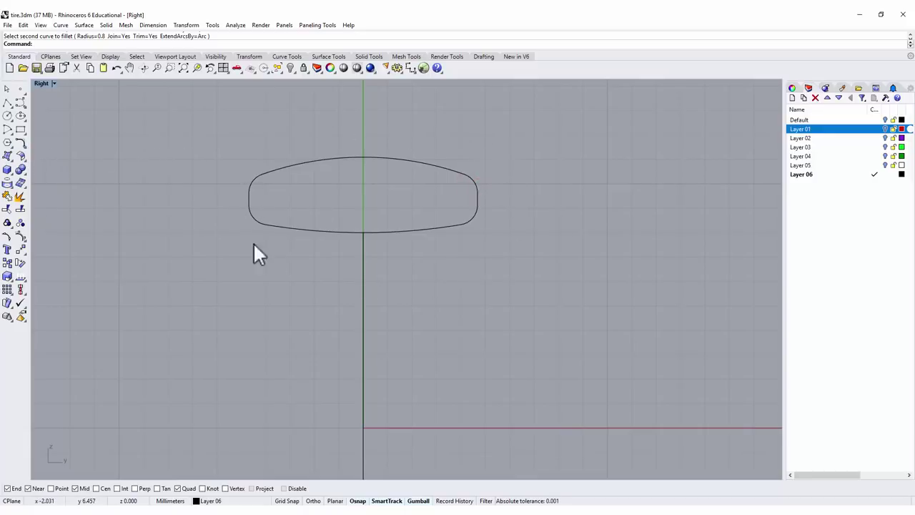
left_click_drag(209, 128, 585, 303)
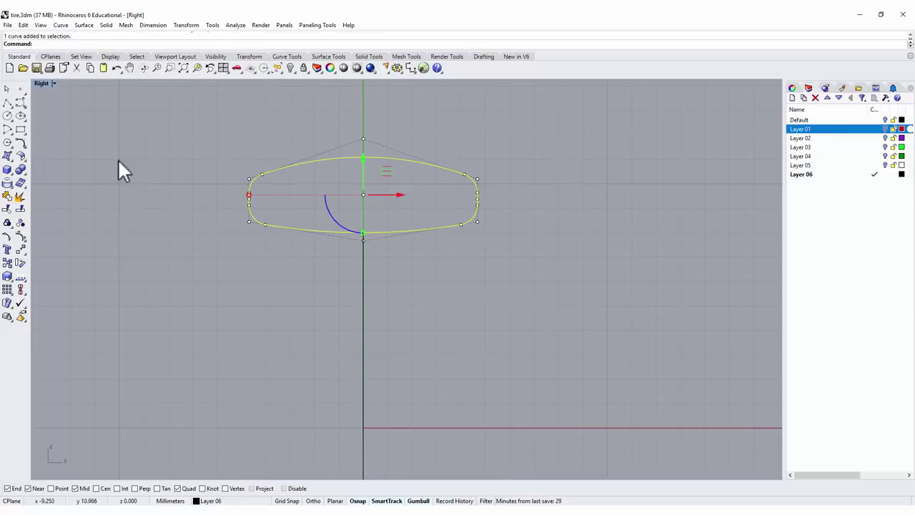
Join the profile pieces into one curve and return to the four-view layout
left_click(7, 196)
double_click(42, 83)
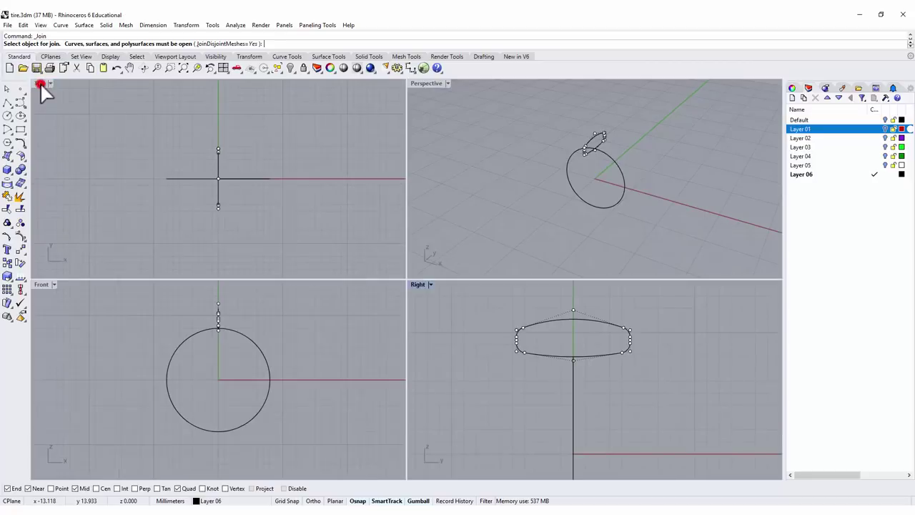
right_click_drag(559, 160, 652, 153)
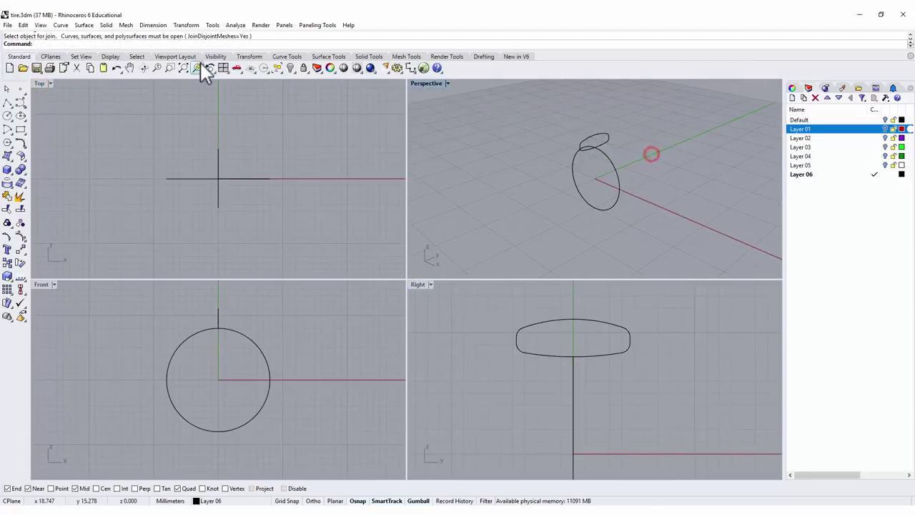
Sweep 1 Rail the rounded profile along the 16 mm circle to create the band
left_click(83, 25)
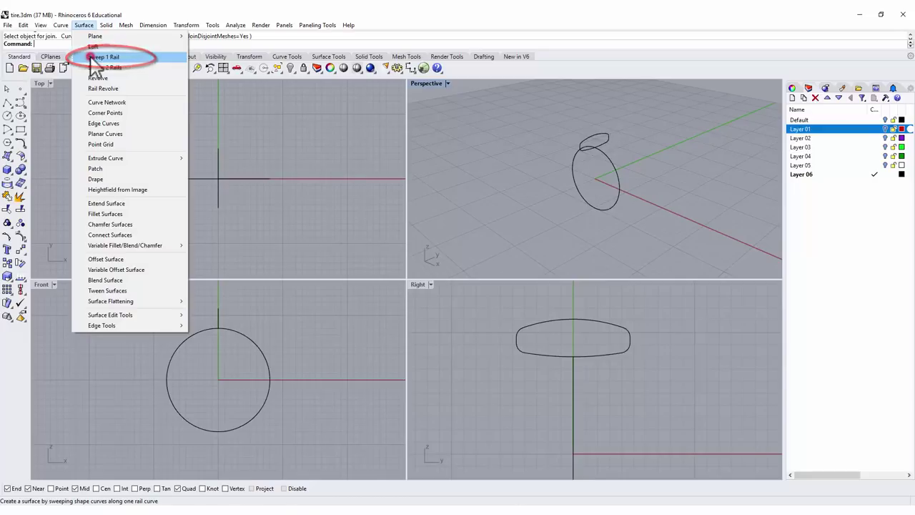
left_click(100, 57)
scroll(611, 150, "up", 3)
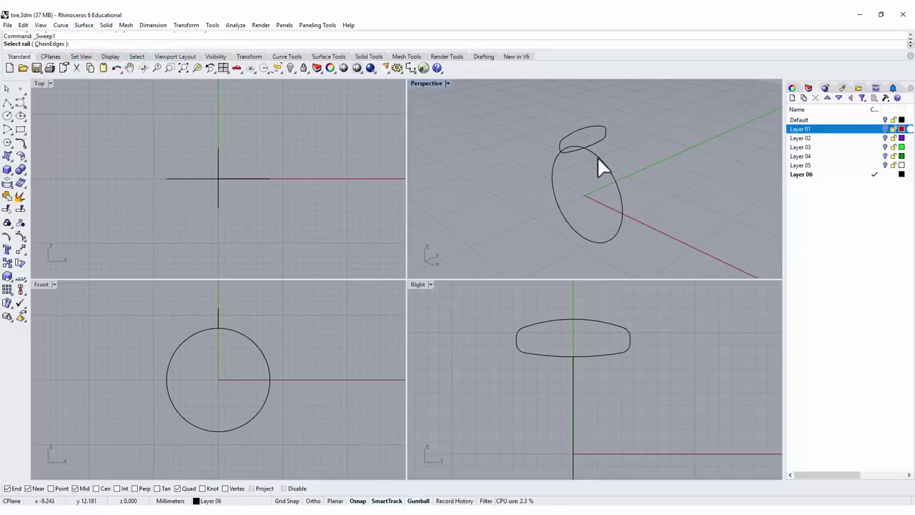
left_click(597, 157)
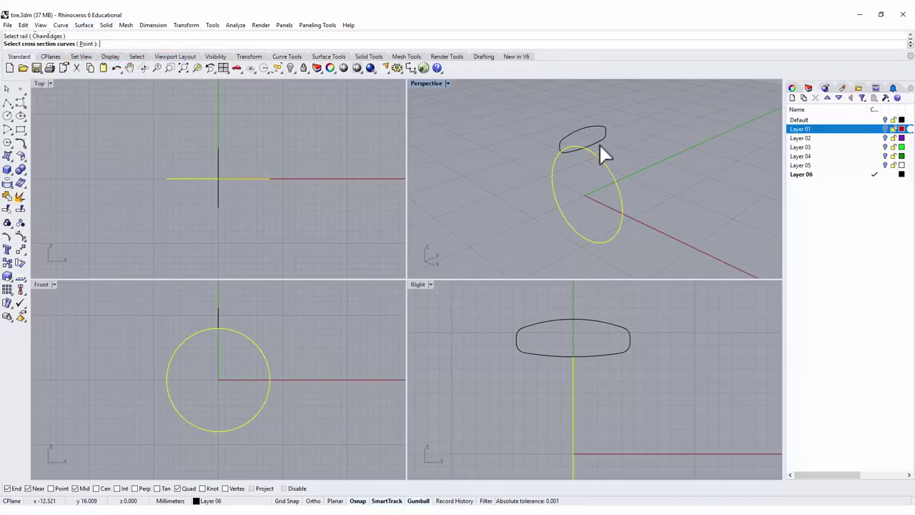
left_click(598, 141)
key("Return")
key("Return")
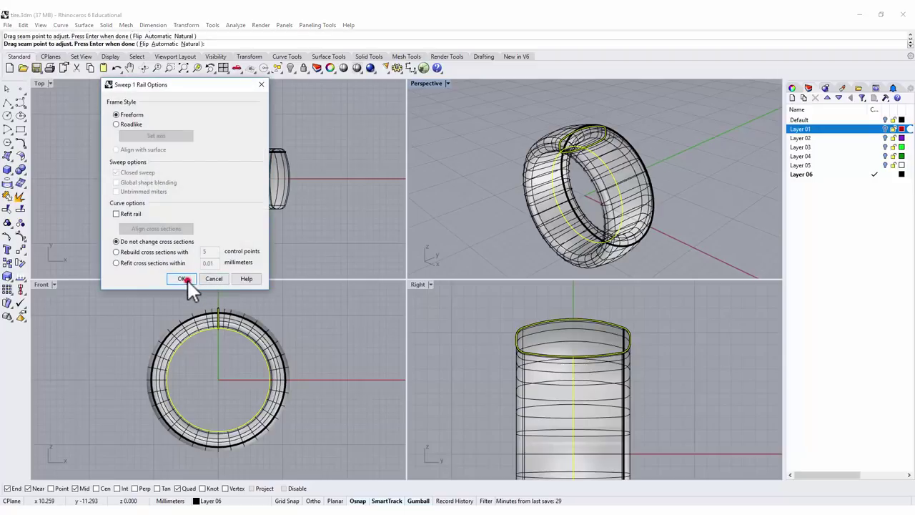
left_click(183, 278)
right_click(694, 168)
mouse_move(706, 166)
right_mouse_down()
mouse_move(706, 180)
mouse_move(650, 198)
mouse_move(522, 183)
mouse_move(636, 188)
mouse_move(558, 187)
mouse_move(593, 147)
right_mouse_up()
scroll(601, 147, "up", 2)
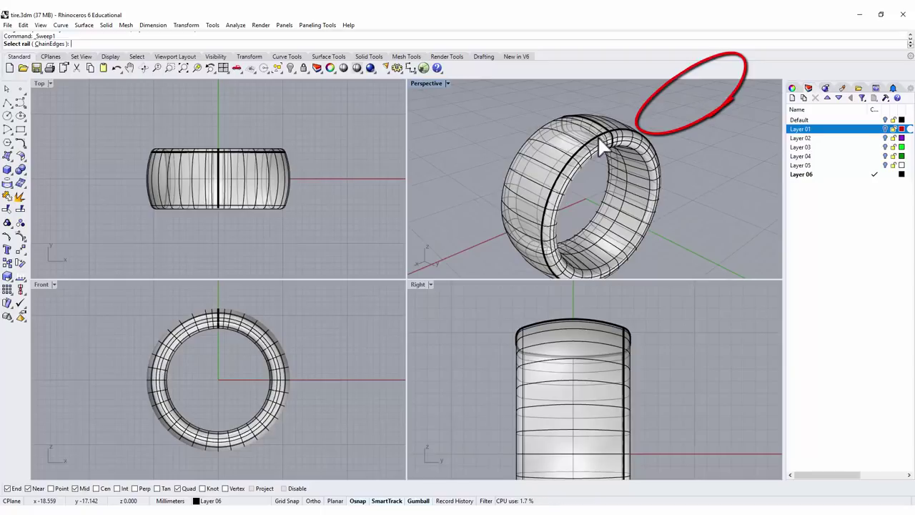
Cancel the pending sweep, maximize Perspective and orbit to inspect the ring
mouse_move(603, 167)
right_mouse_down()
mouse_move(639, 169)
mouse_move(498, 188)
right_mouse_up()
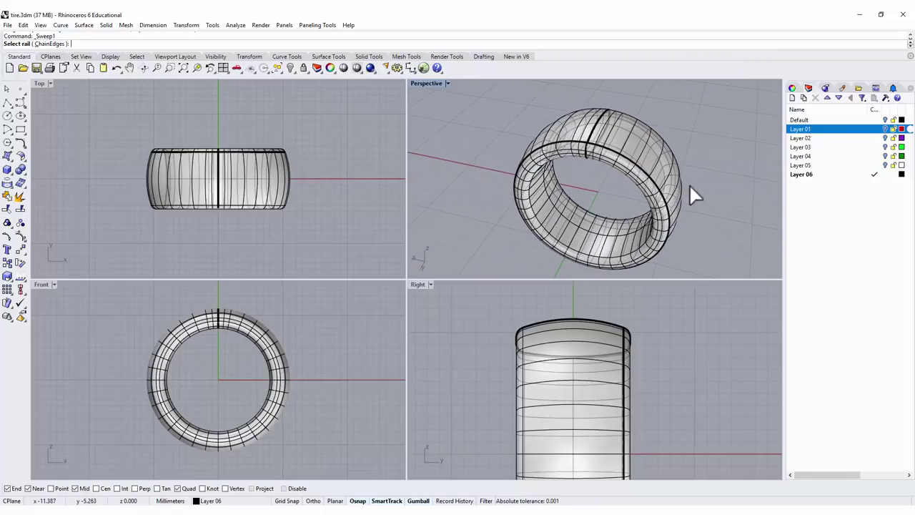
key("Escape")
right_click_drag(711, 194, 692, 174)
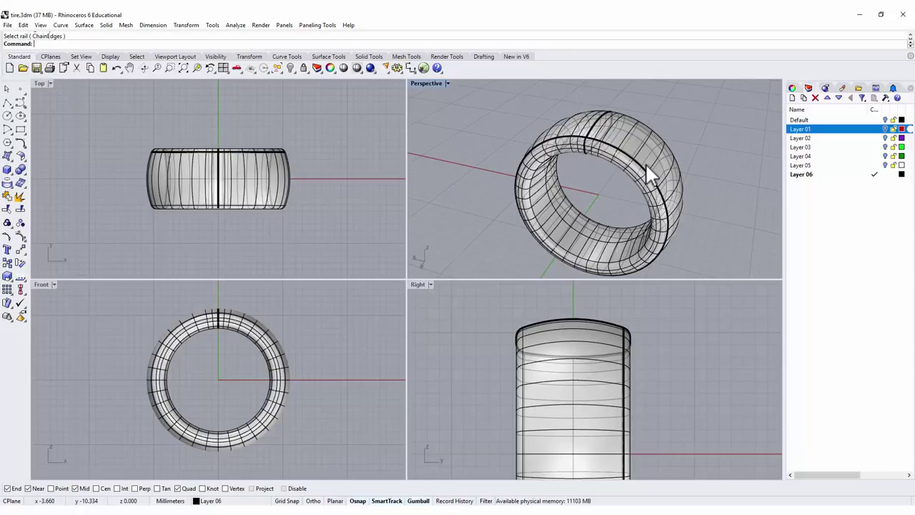
right_click_drag(691, 170, 675, 181)
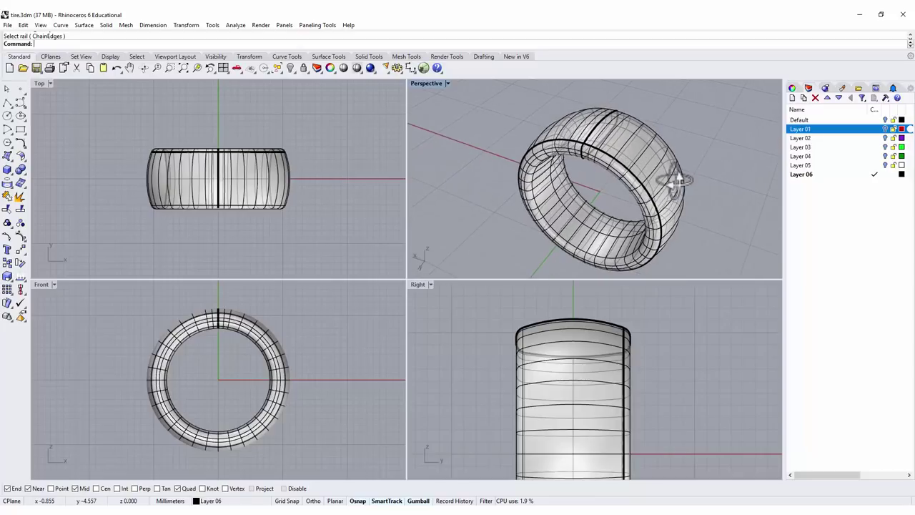
double_click(432, 82)
mouse_move(388, 214)
right_mouse_down()
mouse_move(398, 216)
mouse_move(396, 208)
right_mouse_up()
right_click(396, 208)
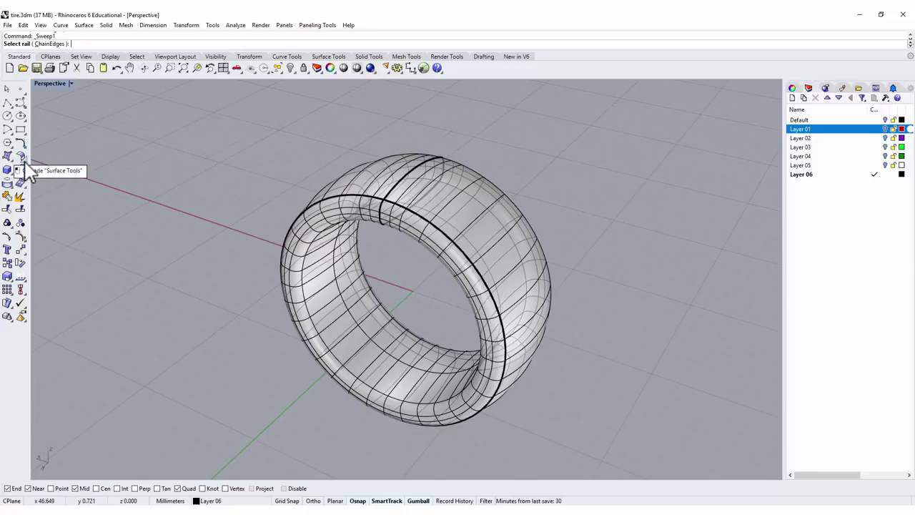
Move the ring surface's seam, Direction U, to the inner-edge quadrant point
left_click(21, 157)
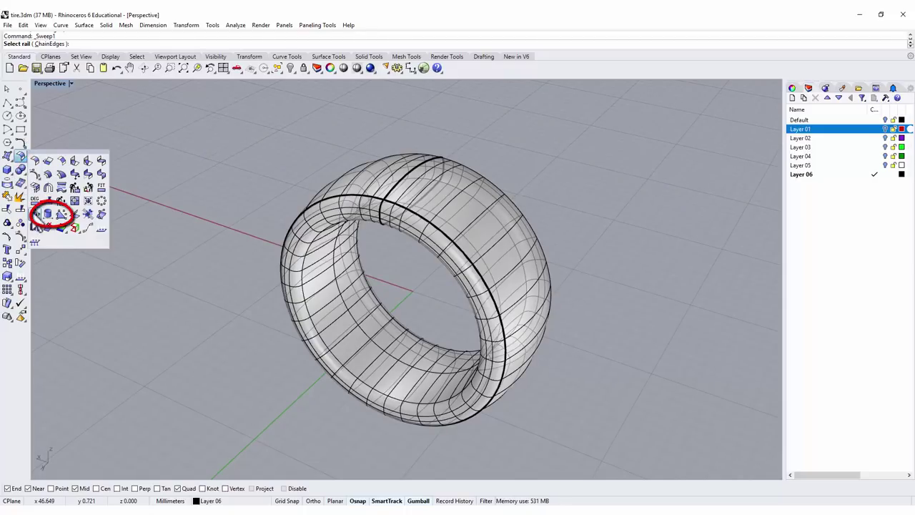
left_click(47, 214)
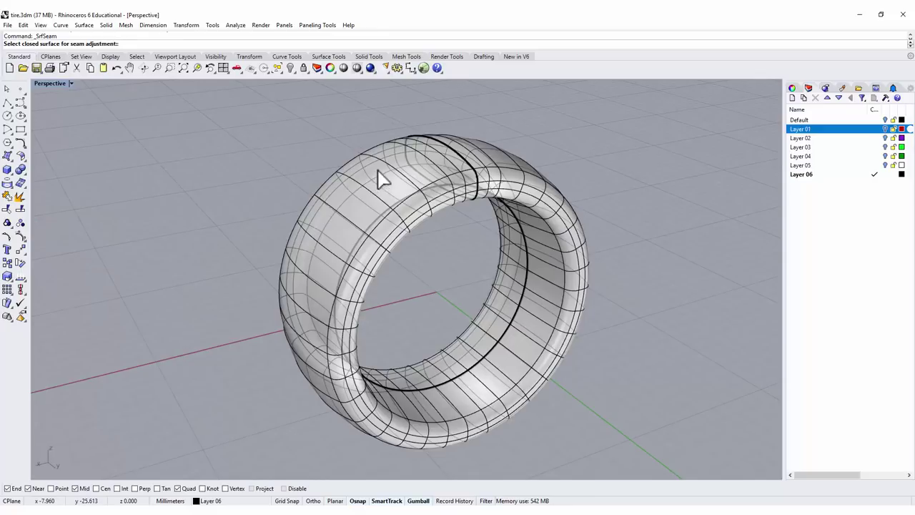
left_click(379, 170)
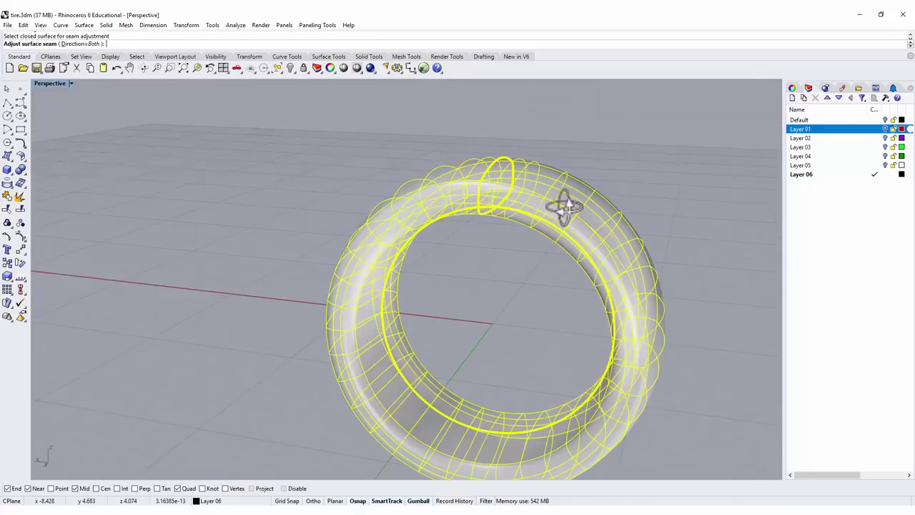
right_click_drag(565, 207, 609, 204)
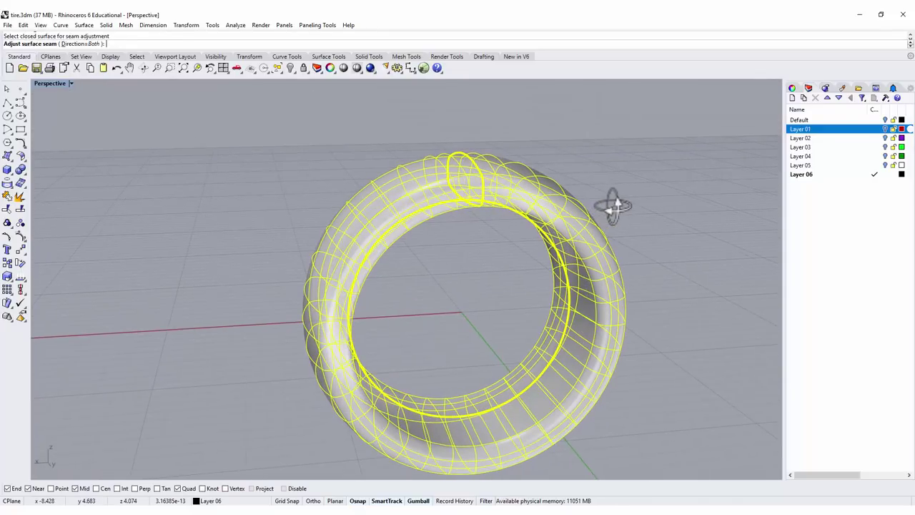
left_click(87, 44)
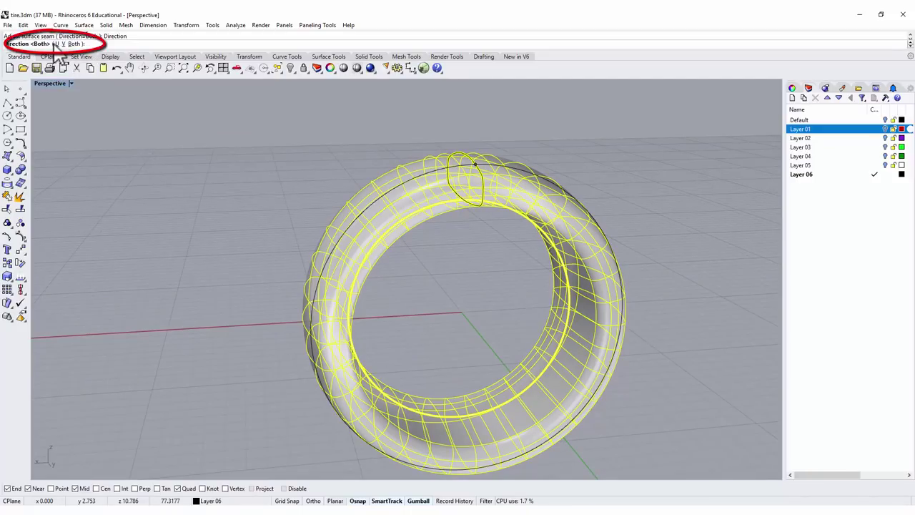
left_click(57, 44)
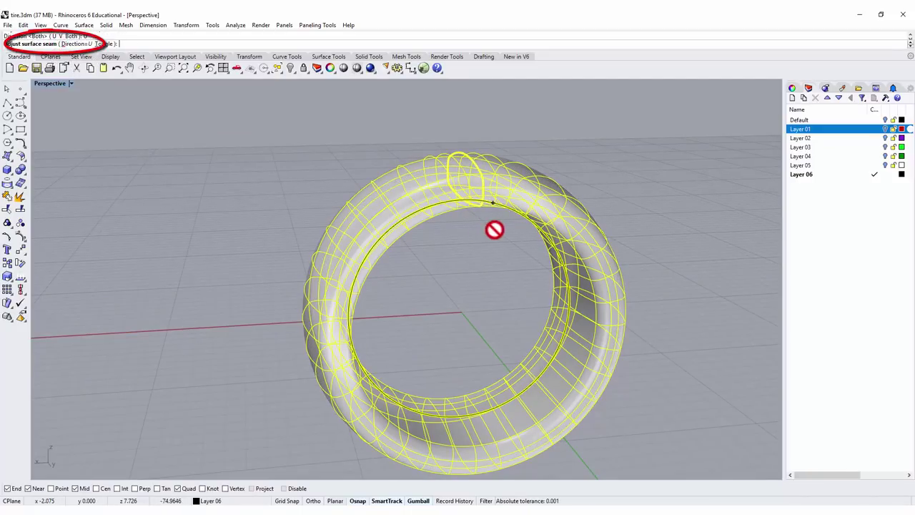
right_click_drag(495, 229, 511, 188)
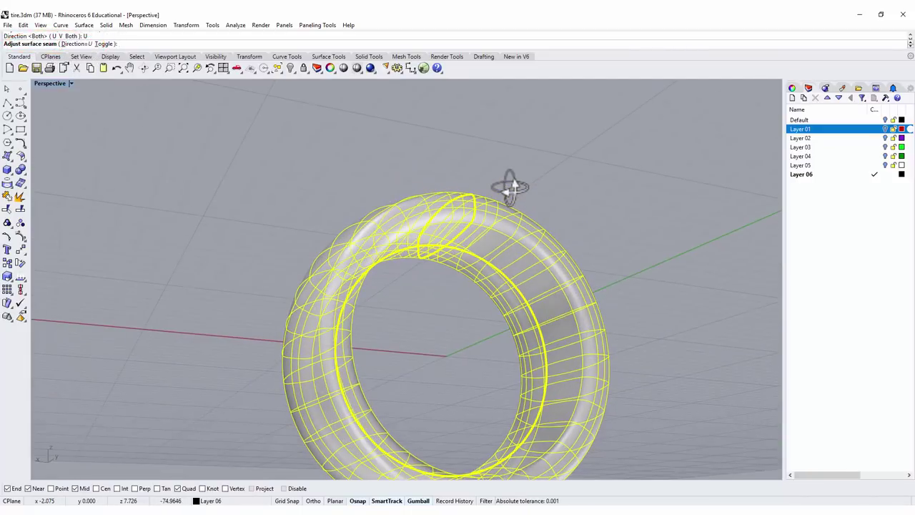
left_click(448, 244)
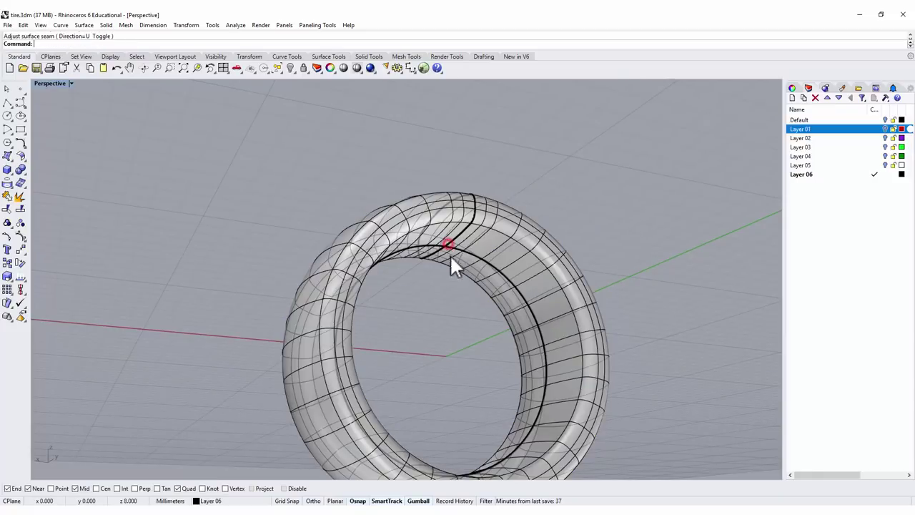
right_click_drag(613, 208, 493, 332)
In four views, draw a straight polyline across the ring in the Top view
double_click(41, 81)
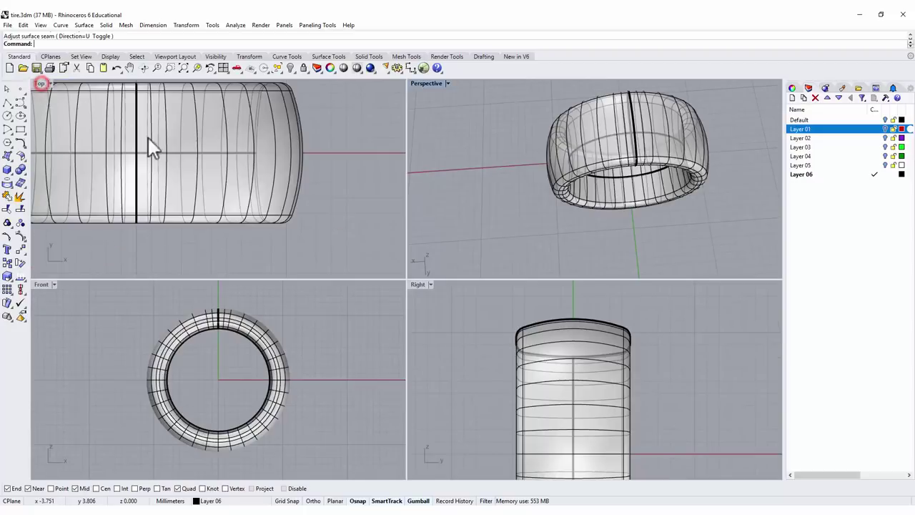
scroll(175, 147, "down", 5)
right_click_drag(207, 156, 246, 151)
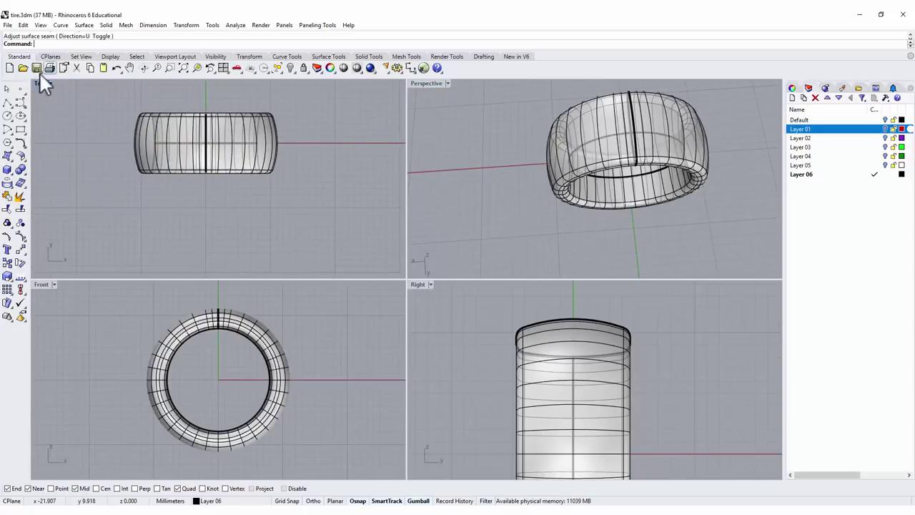
left_click(7, 102)
scroll(141, 123, "up", 1)
scroll(143, 123, "up", 1)
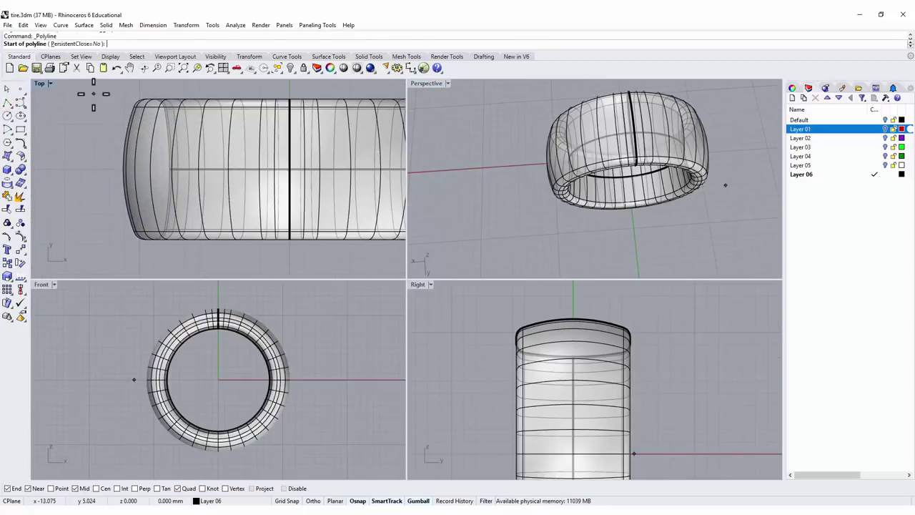
left_click(96, 100)
scroll(244, 125, "down", 1)
right_click_drag(244, 126, 143, 128)
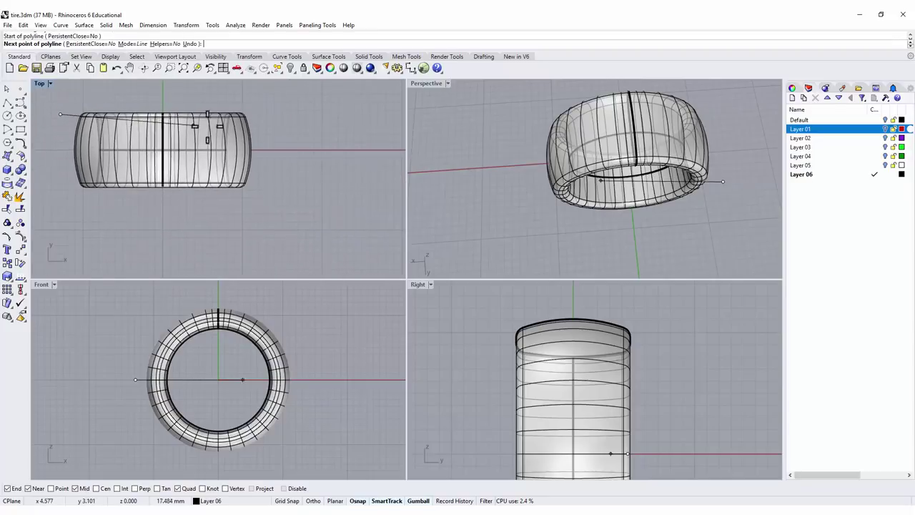
left_click(271, 117)
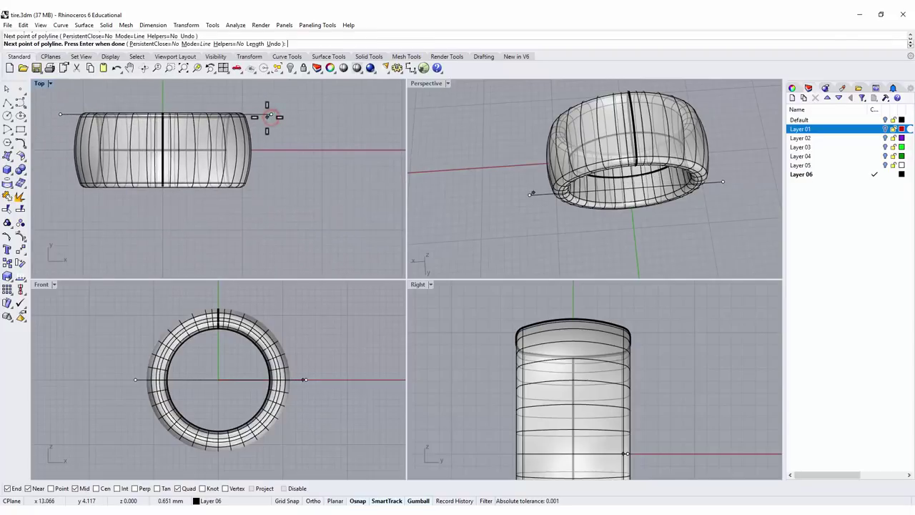
key("Return")
left_click(263, 114)
Paste a copy of the ring surface, hide it, and select the ring surface
scroll(249, 115, "up", 1)
right_click_drag(279, 133, 315, 128)
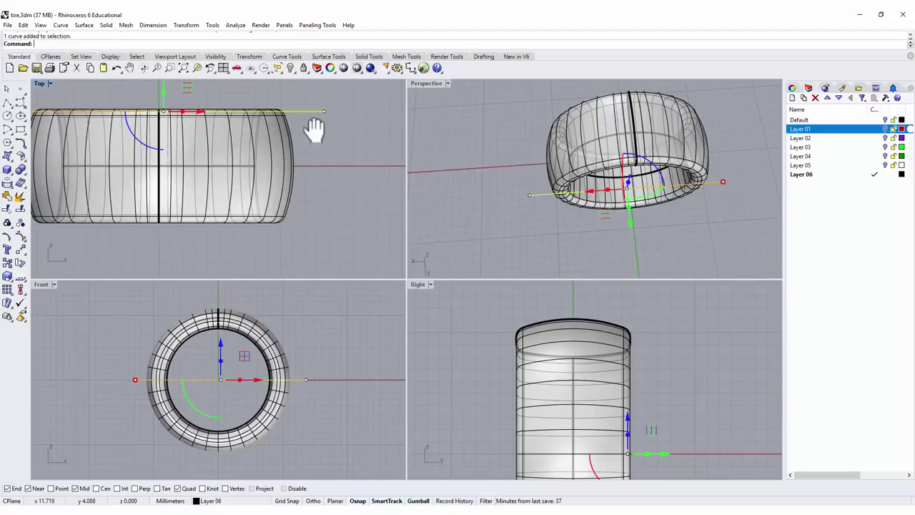
scroll(286, 115, "up", 3)
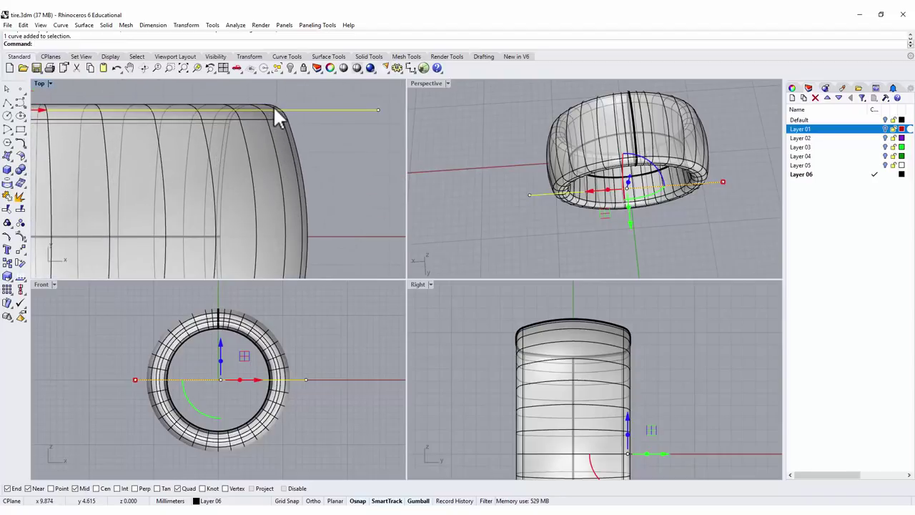
scroll(282, 125, "down", 1)
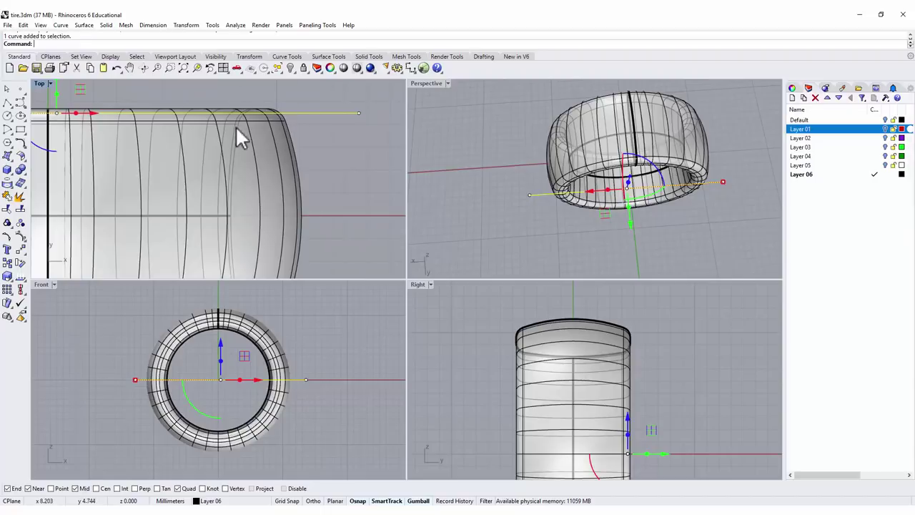
scroll(269, 150, "down", 3)
right_click_drag(287, 158, 327, 174)
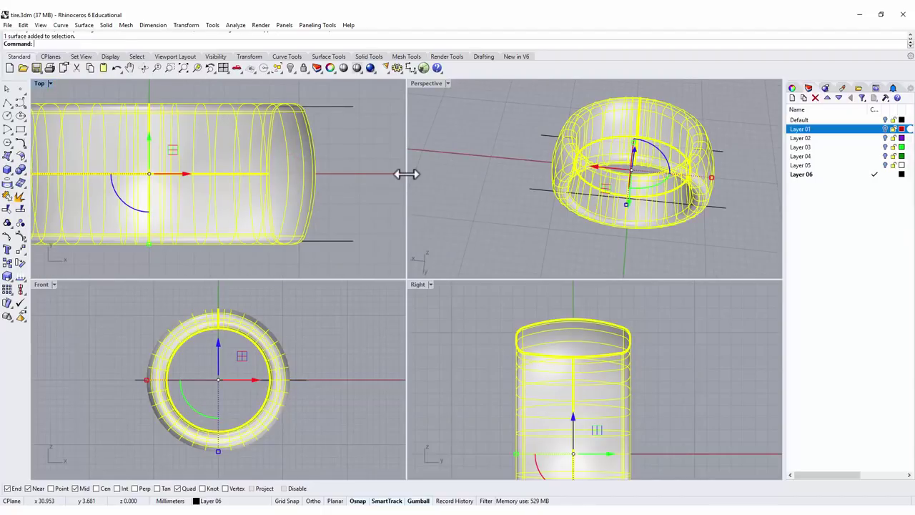
key("ctrl+v")
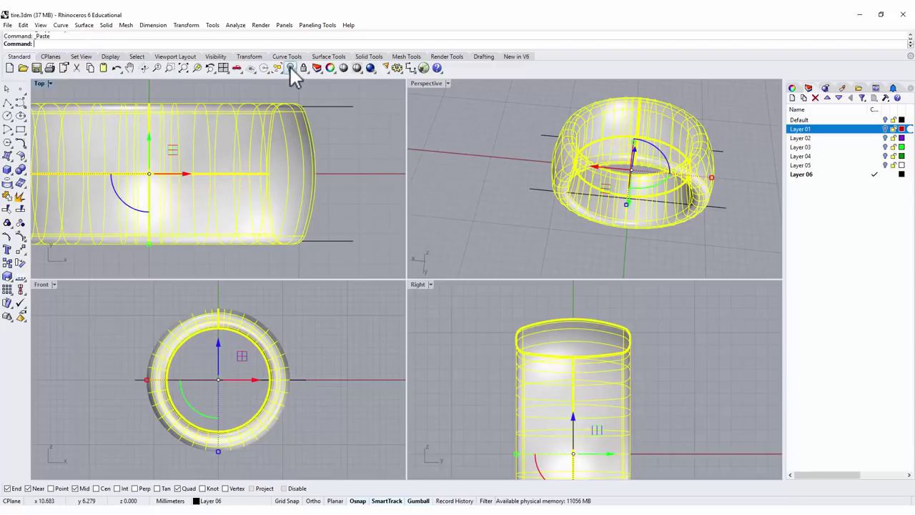
left_click(290, 68)
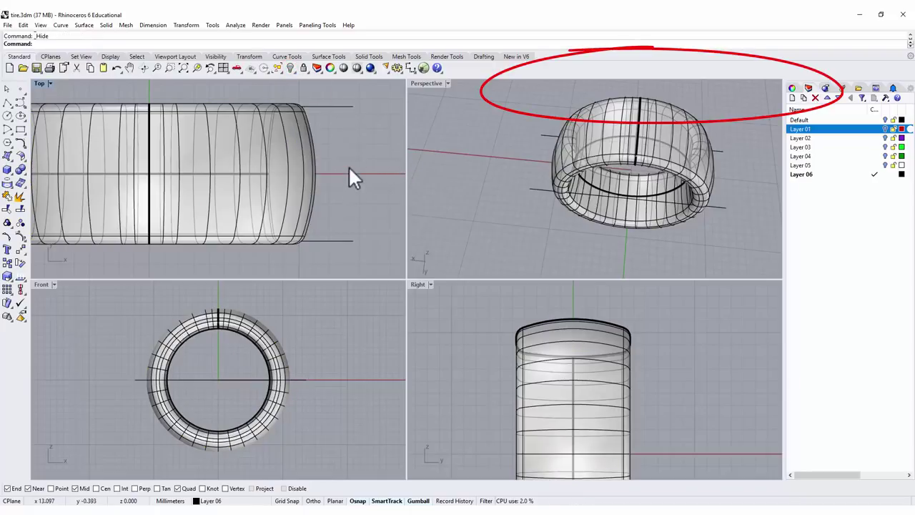
left_click(293, 149)
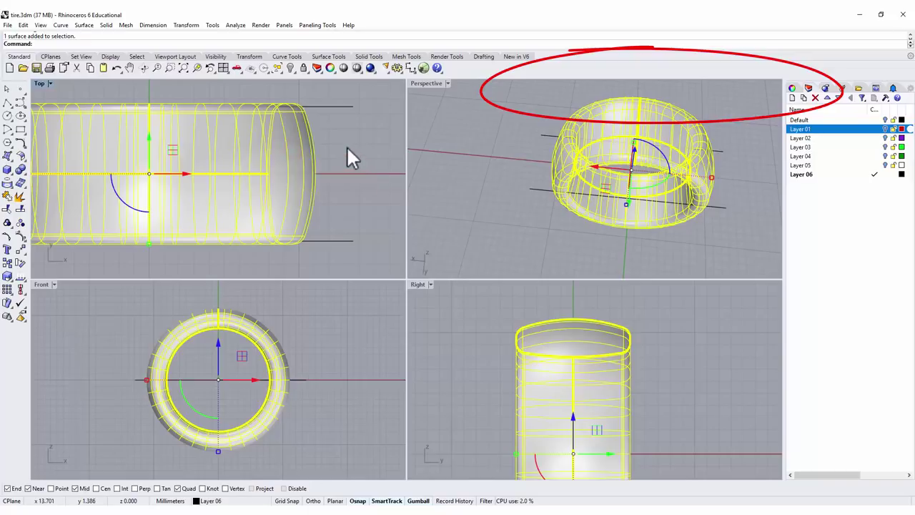
Trim the ring surface with the top and bottom edge lines, keeping the outer band
left_click(346, 146)
left_click(326, 106)
left_click(327, 241, "shift")
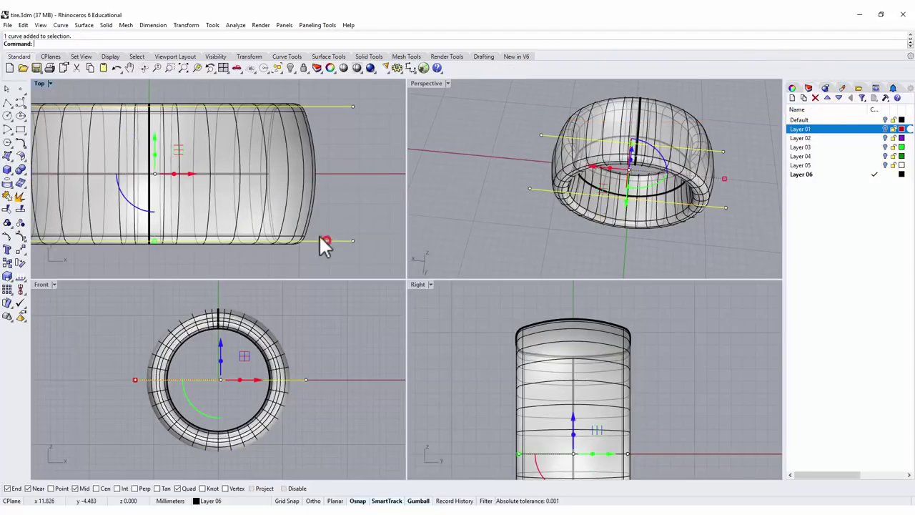
left_click(7, 211)
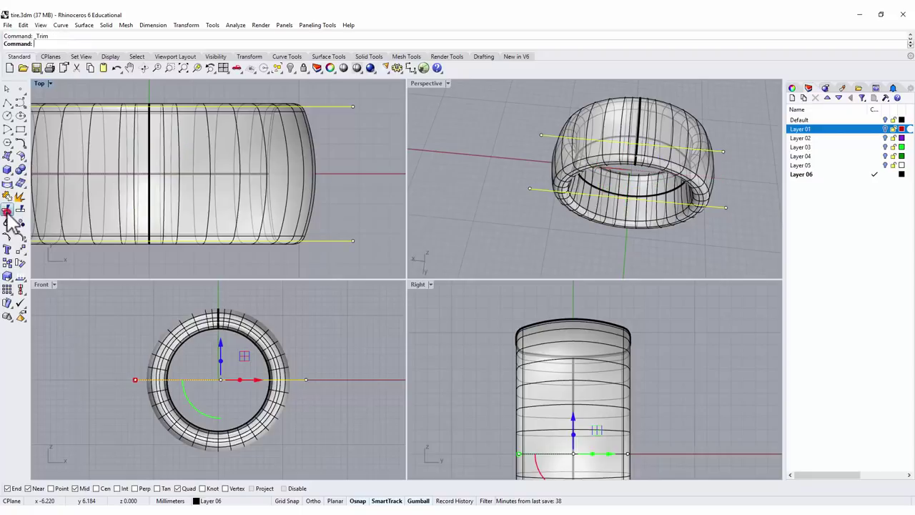
left_click(260, 102)
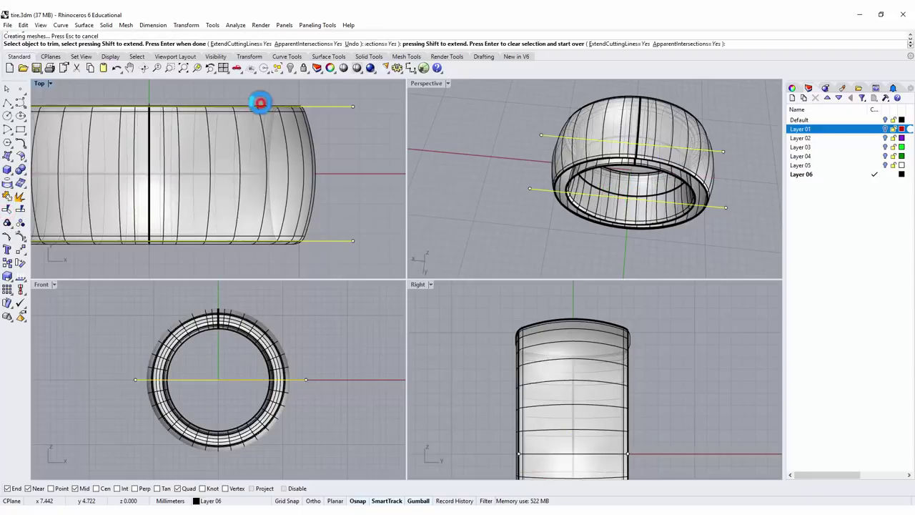
left_click(245, 243)
left_click(351, 194)
right_click_drag(485, 254, 517, 200)
key("Return")
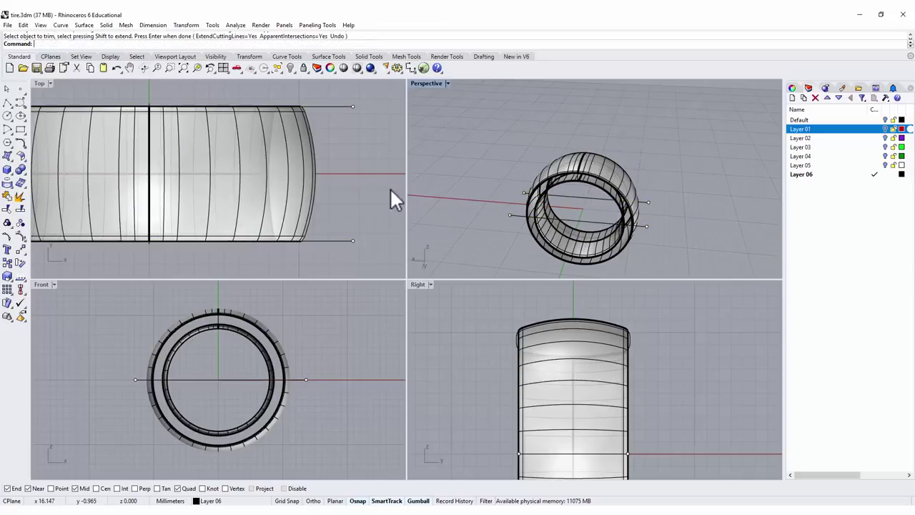
Delete the two cutting lines and inspect the trimmed band
left_click_drag(370, 256, 341, 99)
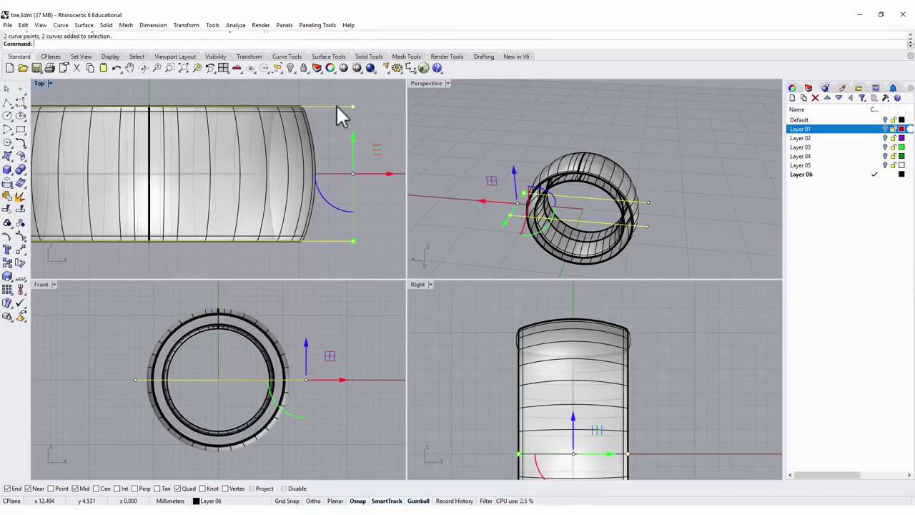
key("Delete")
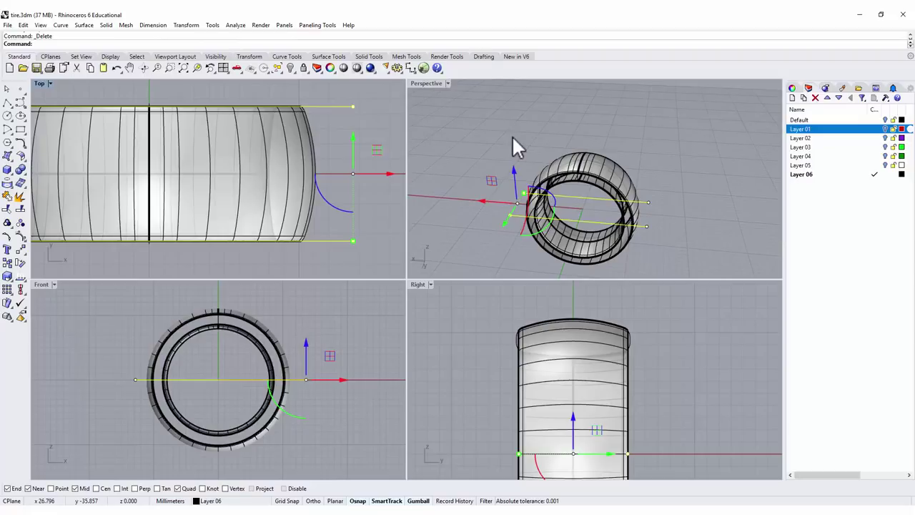
right_click_drag(512, 135, 663, 235)
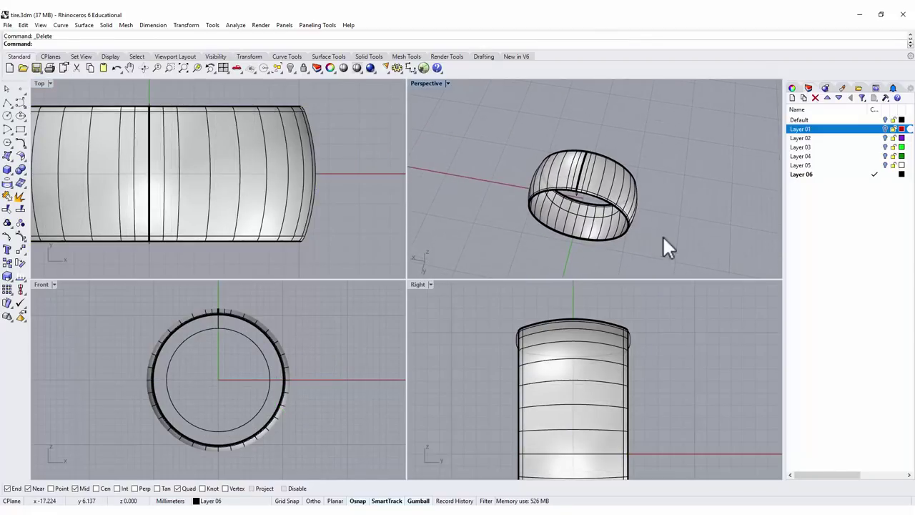
Create flat UV curves from the ring band surface and move the rectangle up and right
left_click(300, 153)
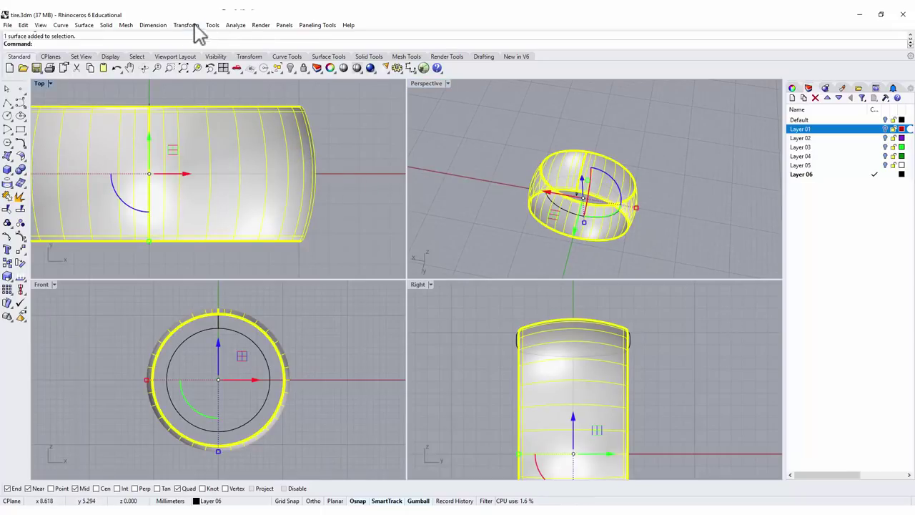
left_click(61, 25)
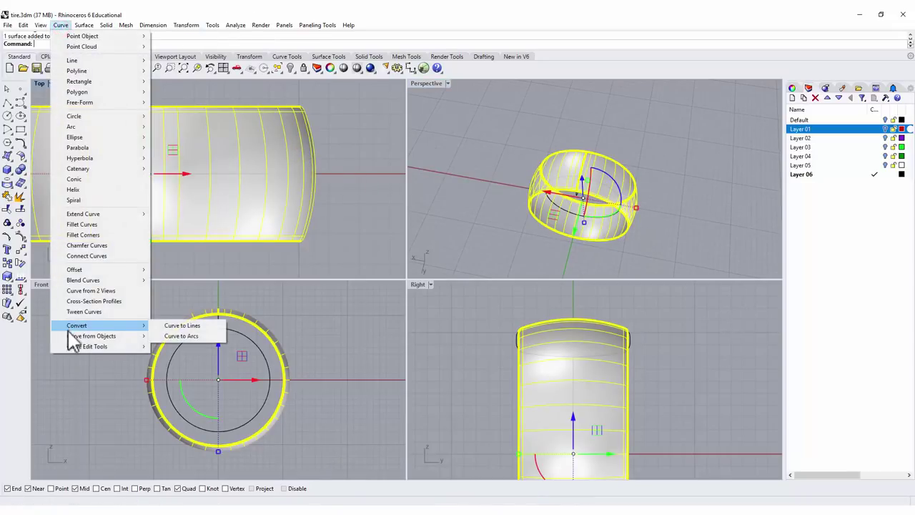
mouse_move(77, 338)
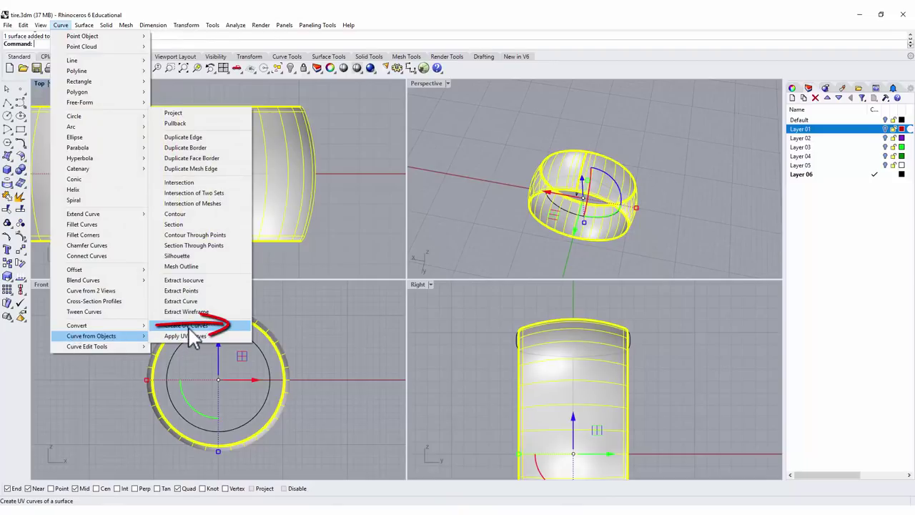
left_click(189, 326)
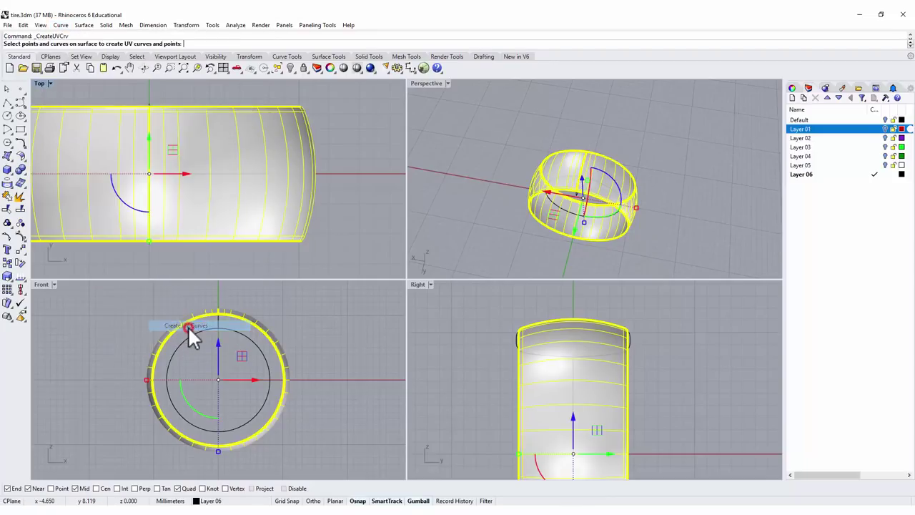
key("Return")
scroll(353, 161, "down", 6)
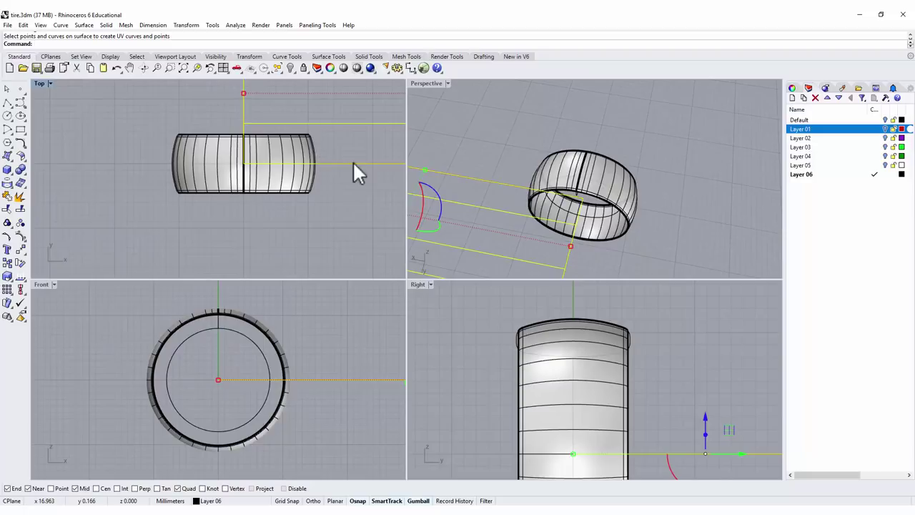
right_click_drag(355, 157, 156, 197)
left_click_drag(222, 133, 285, 116)
left_click(293, 201)
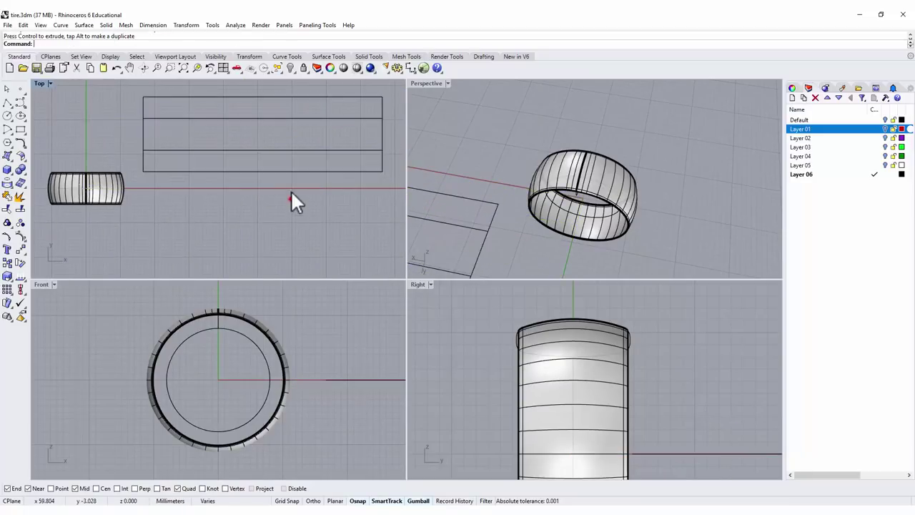
Maximize the Top view, repeat UV-curve creation on the ring, then undo the duplicate curves
double_click(40, 83)
scroll(457, 187, "down", 1)
right_click_drag(456, 178, 414, 187)
key("Return")
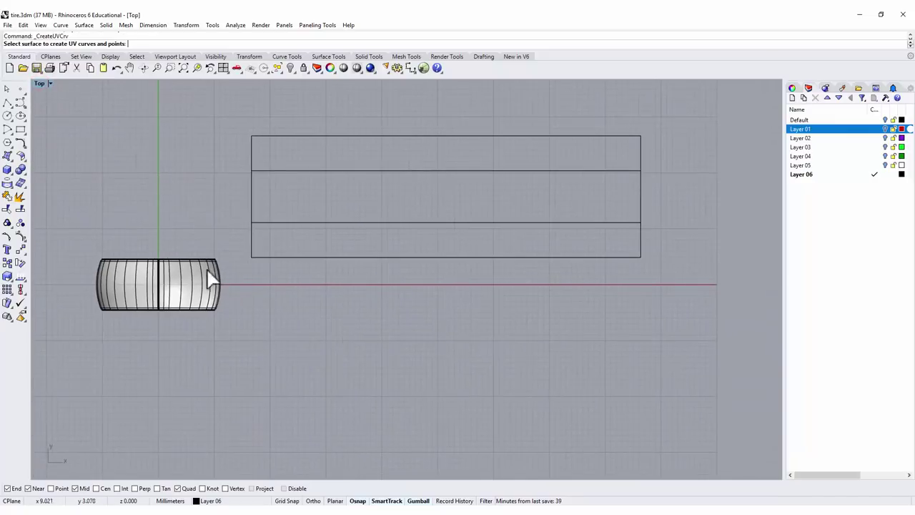
left_click(214, 285)
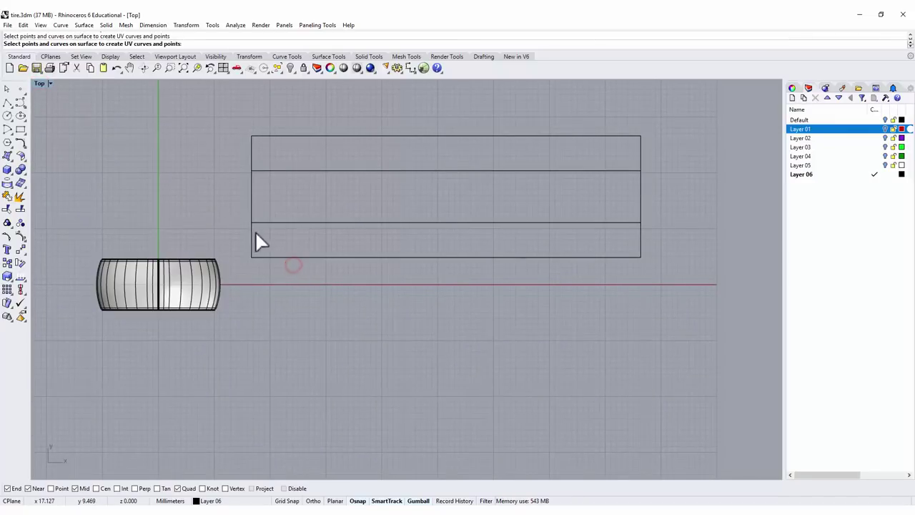
mouse_move(733, 265)
left_mouse_down()
mouse_move(701, 251)
mouse_move(737, 264)
left_mouse_up()
left_click_drag(787, 149, 636, 163)
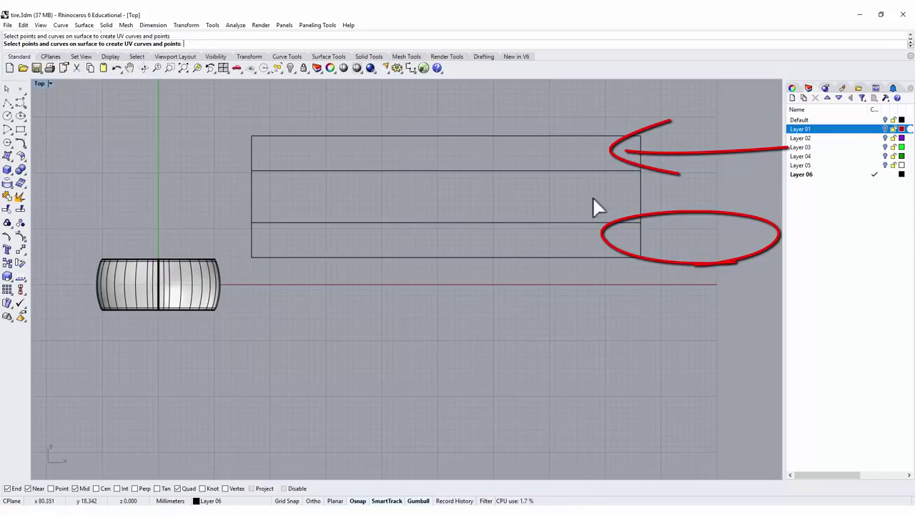
right_click_drag(520, 223, 439, 246)
key("Return")
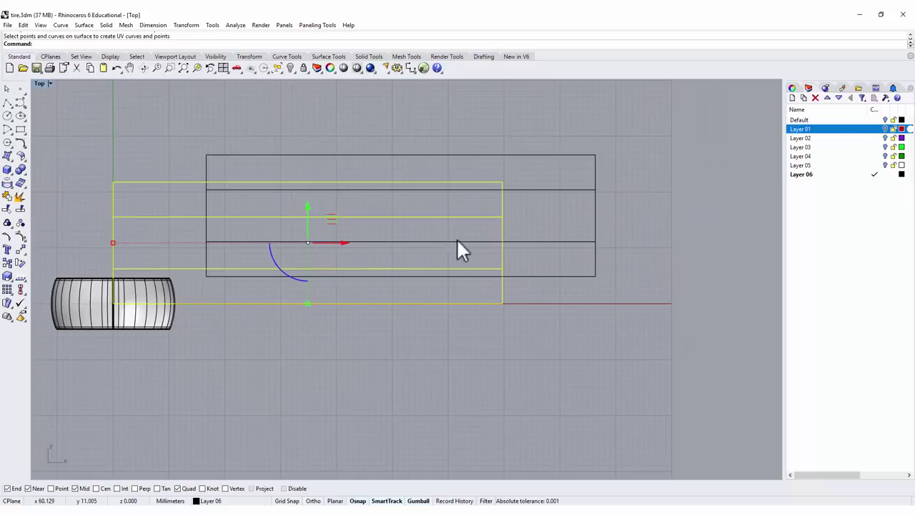
left_click(614, 297)
key("ctrl+z")
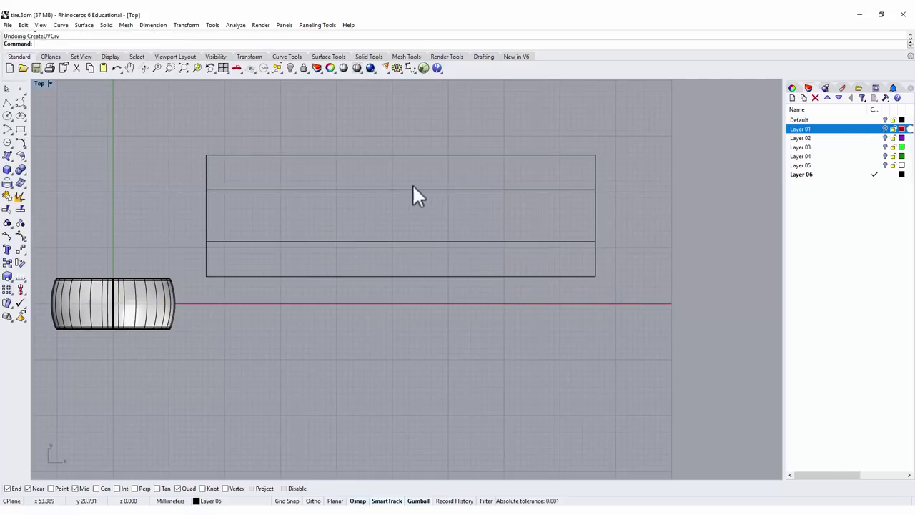
Check the middle rectangle curve, then invoke the UV-curve command again
left_click(414, 190)
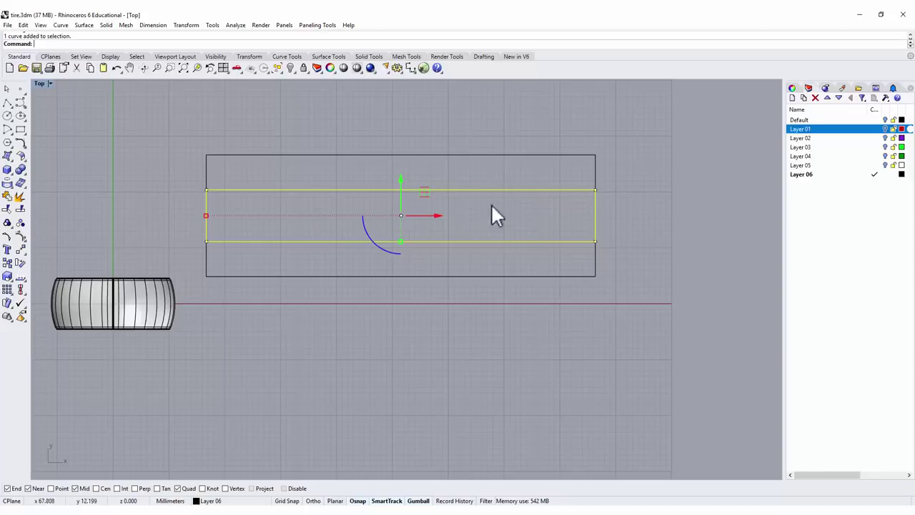
left_click(601, 149)
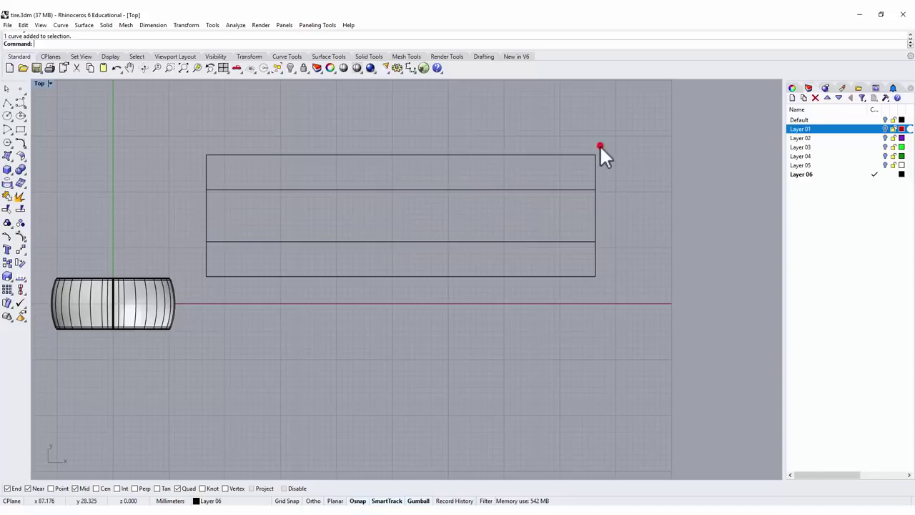
left_click(458, 126)
right_click_drag(367, 167, 327, 165)
right_click(327, 165)
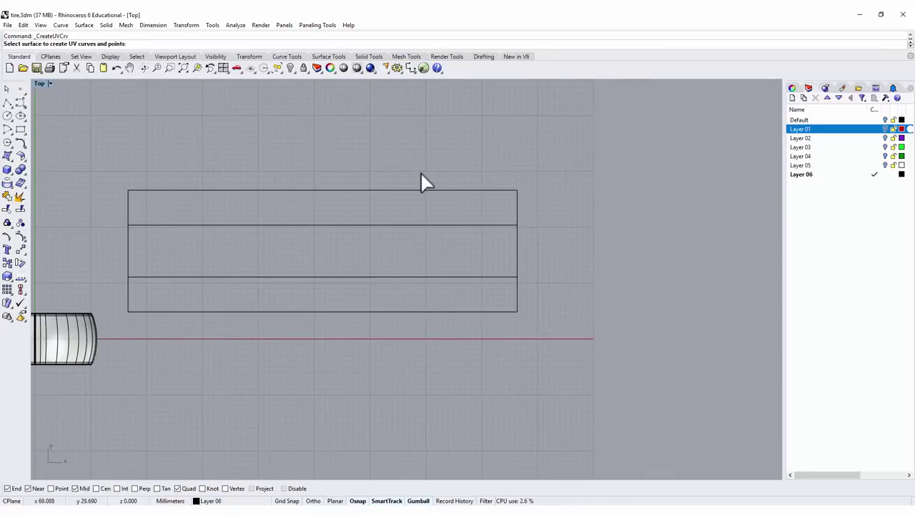
Place 800px_COLOURBOX1169279.jpg as a picture right of the UV rectangle and zoom in on it
key("Escape")
type("Picture")
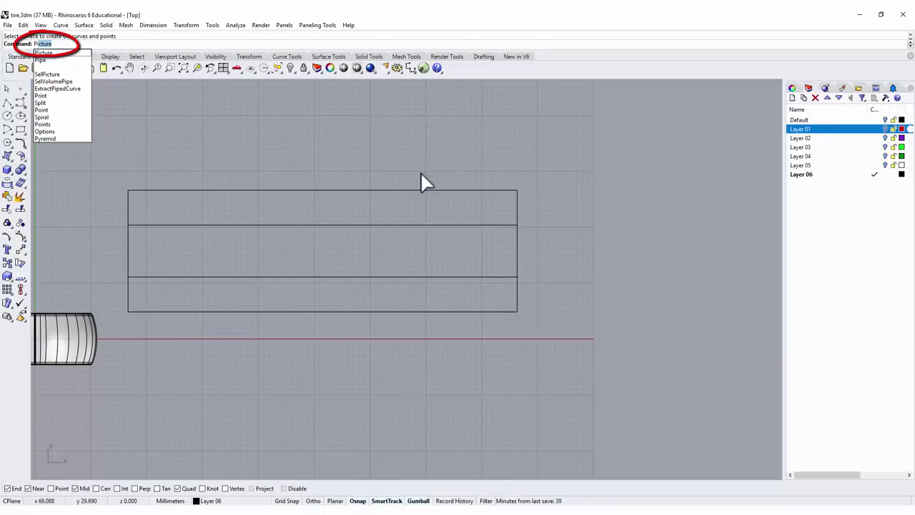
key("Return")
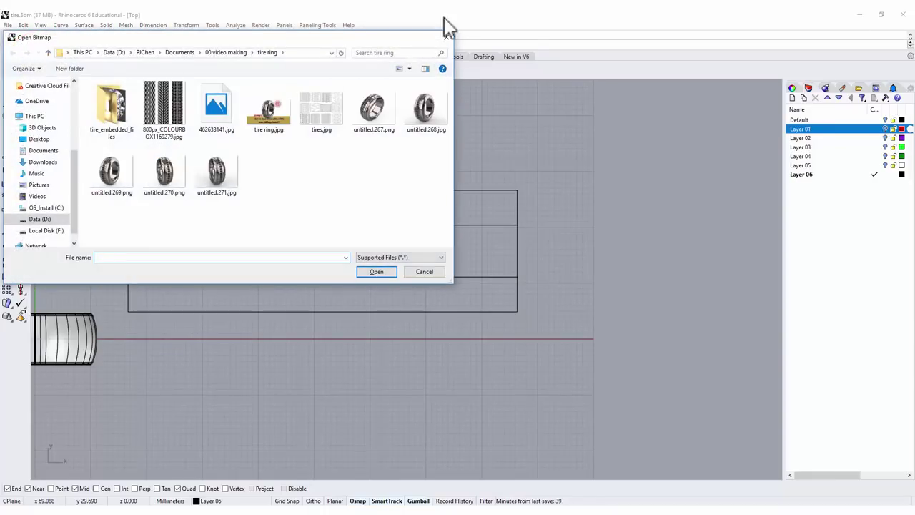
left_click(159, 113)
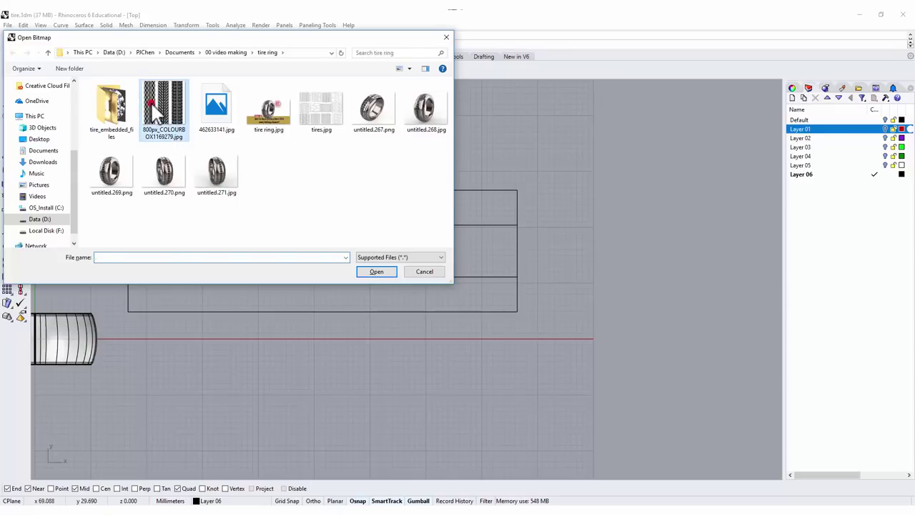
left_click(377, 272)
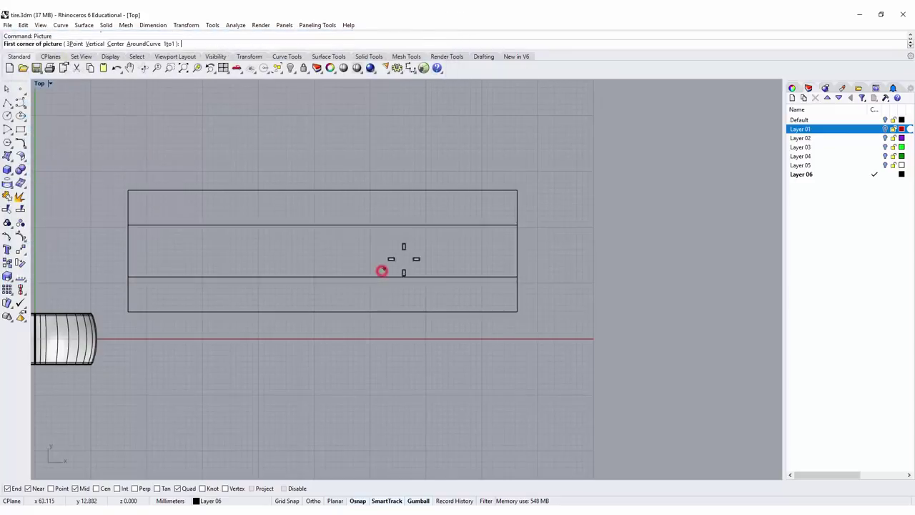
left_click(555, 289)
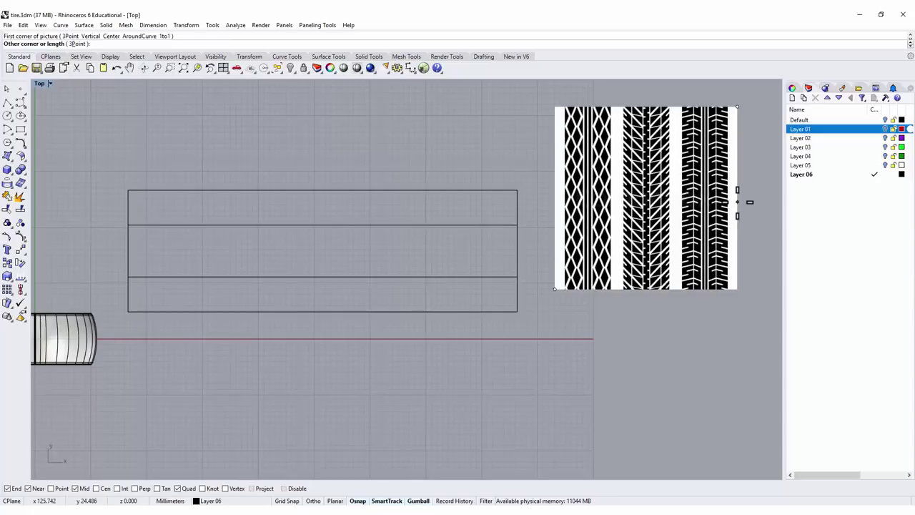
left_click(737, 107)
right_click_drag(694, 133, 439, 196)
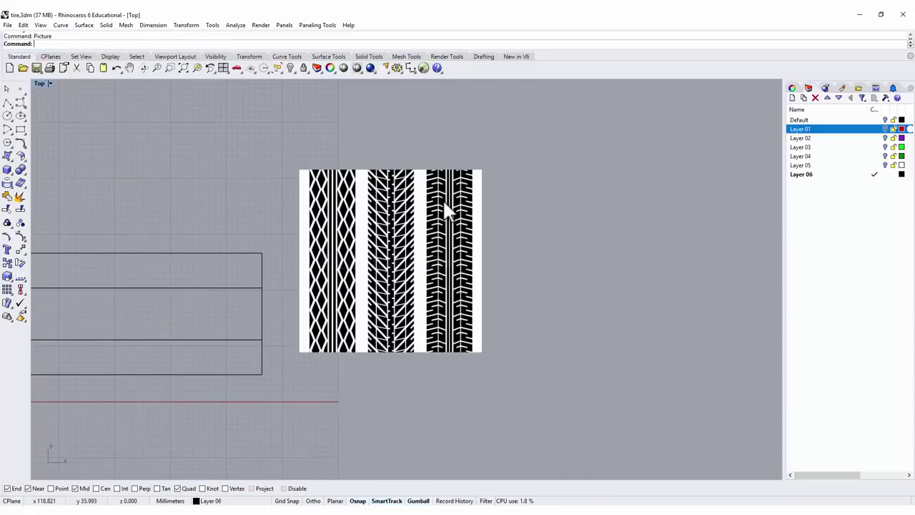
scroll(443, 199, "up", 5)
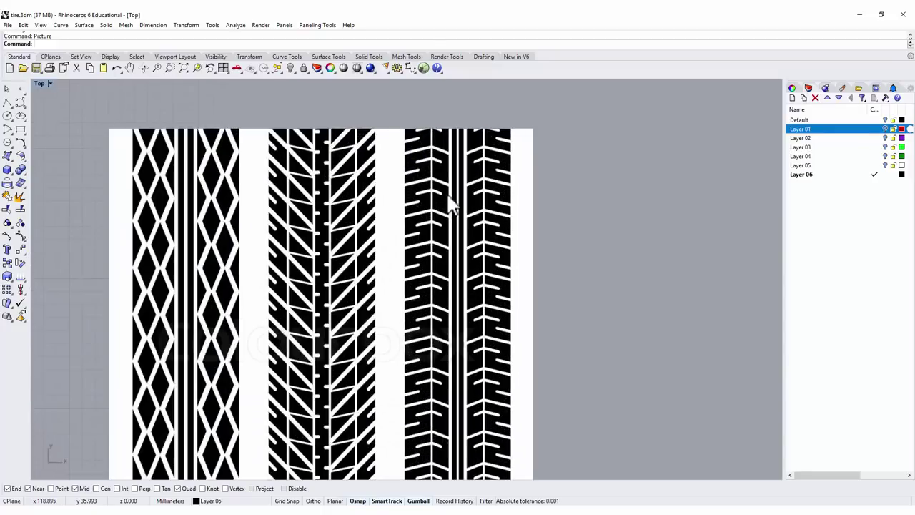
scroll(445, 200, "up", 5)
right_click_drag(443, 199, 425, 219)
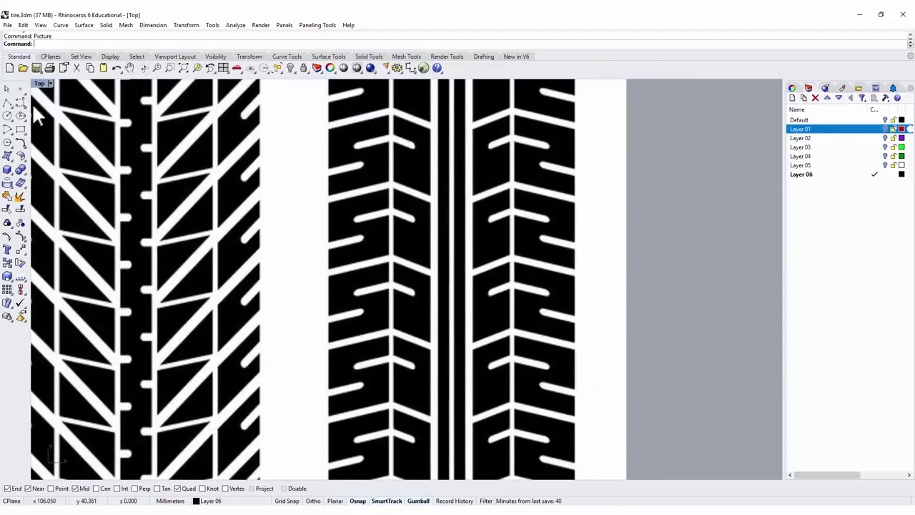
Create Layer 07 and recolour Layer 06 from black to red
left_click(8, 103)
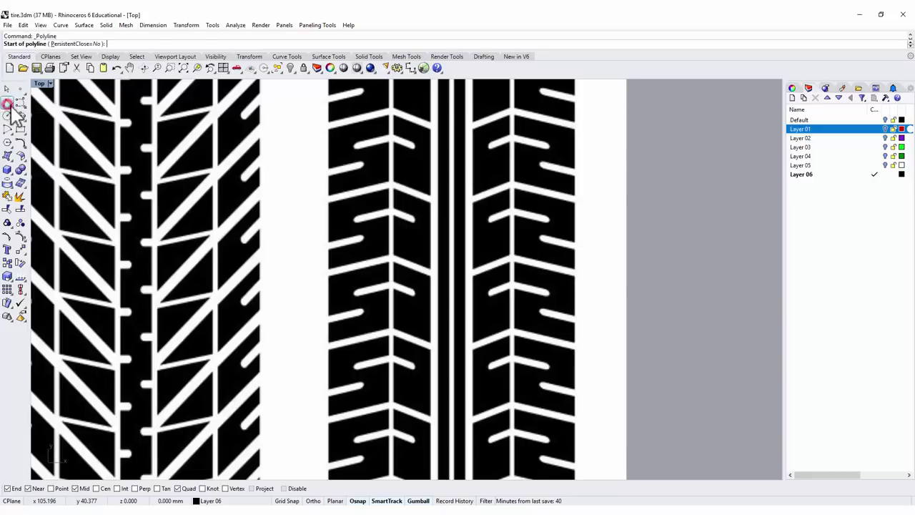
left_click(792, 99)
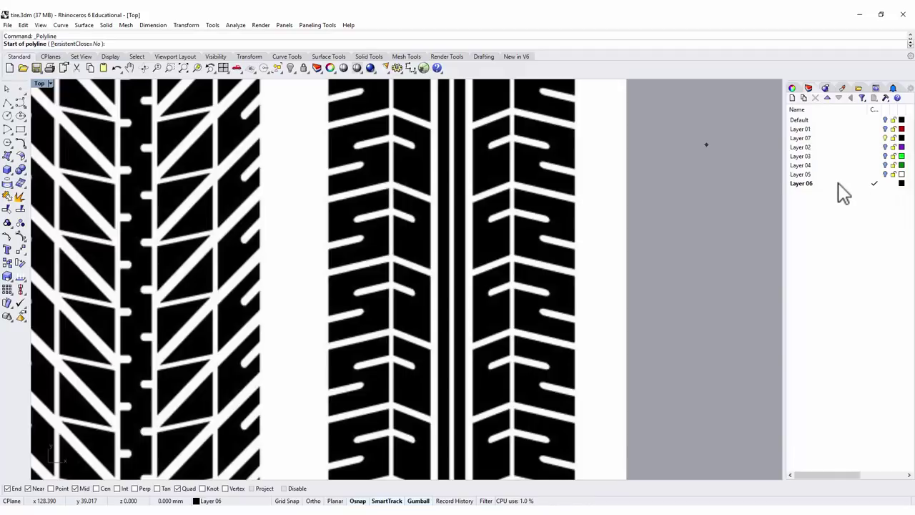
right_click(900, 184)
left_click(902, 183)
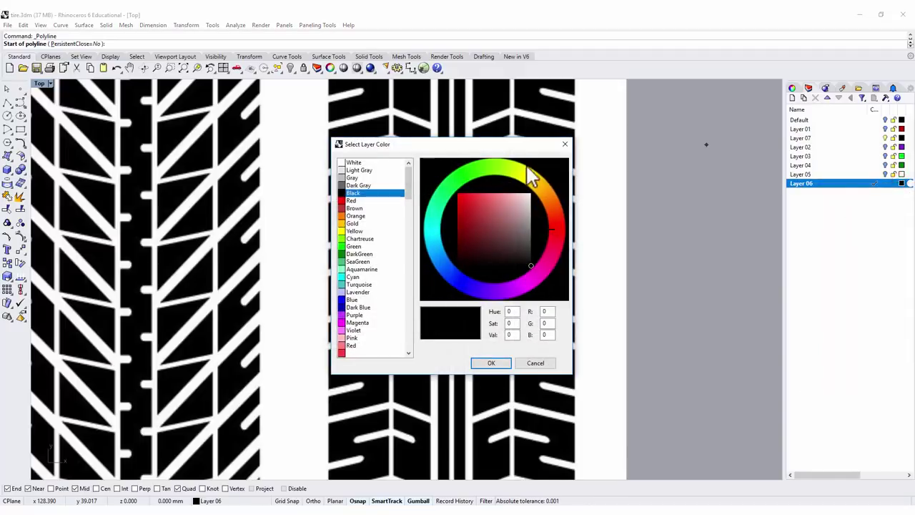
left_click(476, 209)
left_click(493, 363)
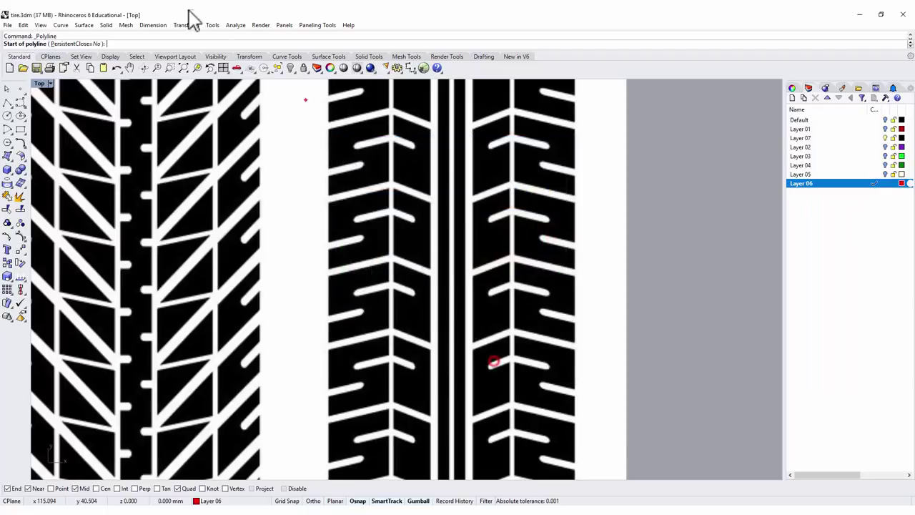
Trace a closed polyline around the left tread block's corners
scroll(327, 129, "up", 5)
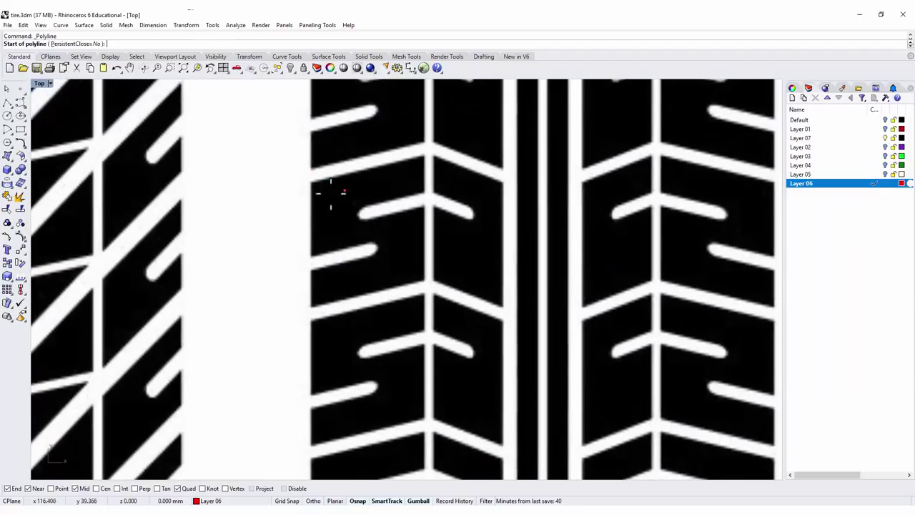
scroll(322, 190, "up", 3)
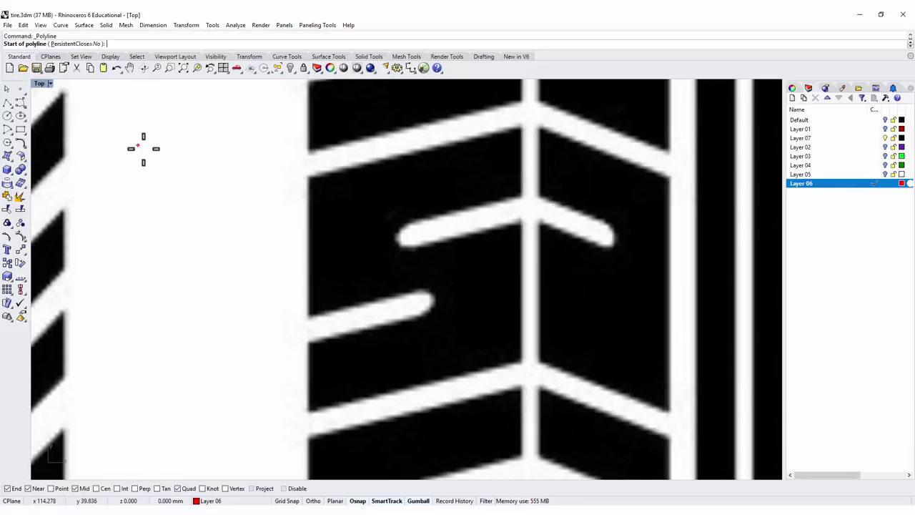
left_click(308, 178)
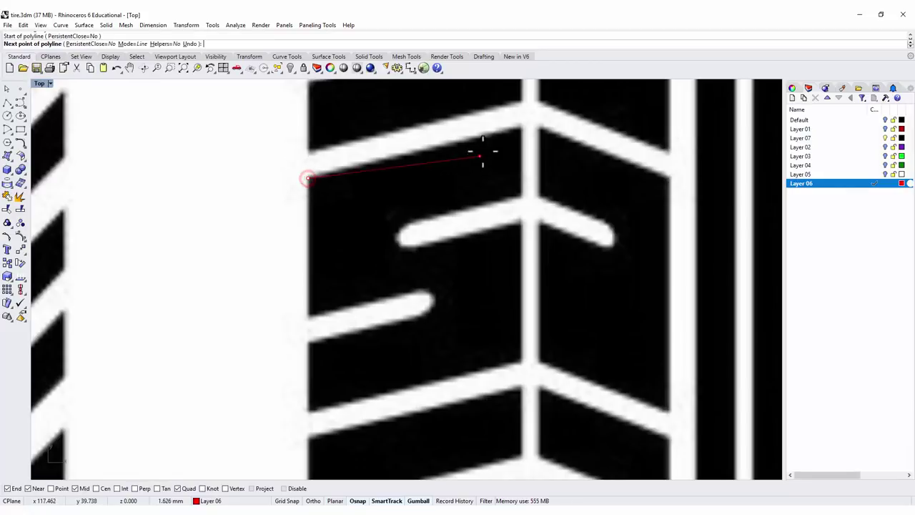
left_click(521, 127)
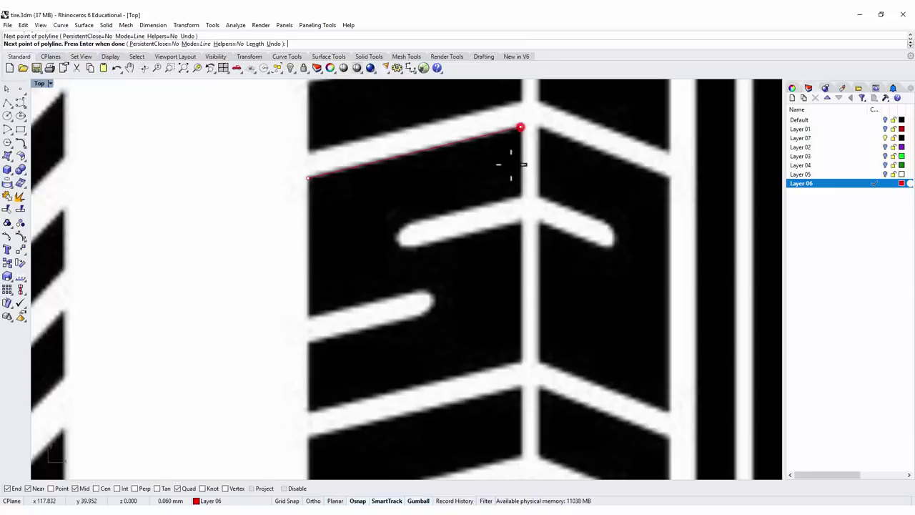
left_click(522, 364)
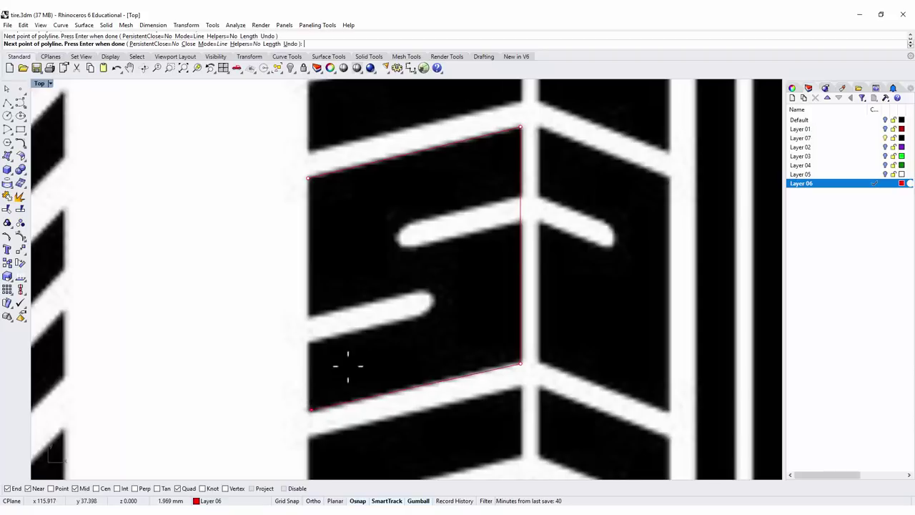
left_click(311, 412)
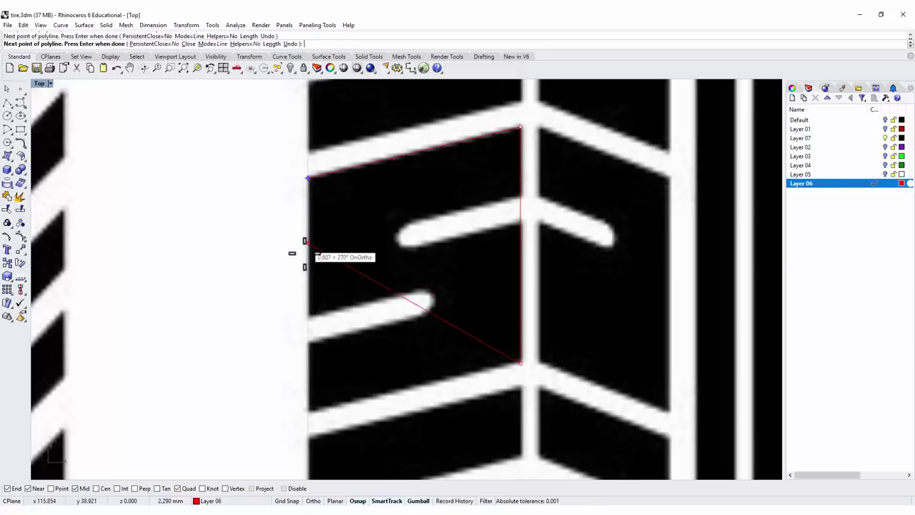
left_click(308, 415)
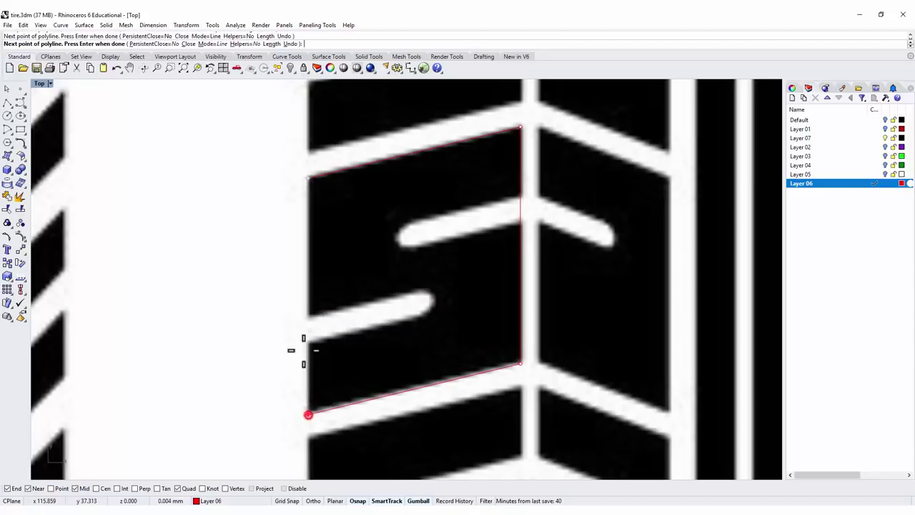
left_click(308, 179)
scroll(496, 215, "down", 2)
Trace a closed polyline around the right tread block beside the central groove
key("Return")
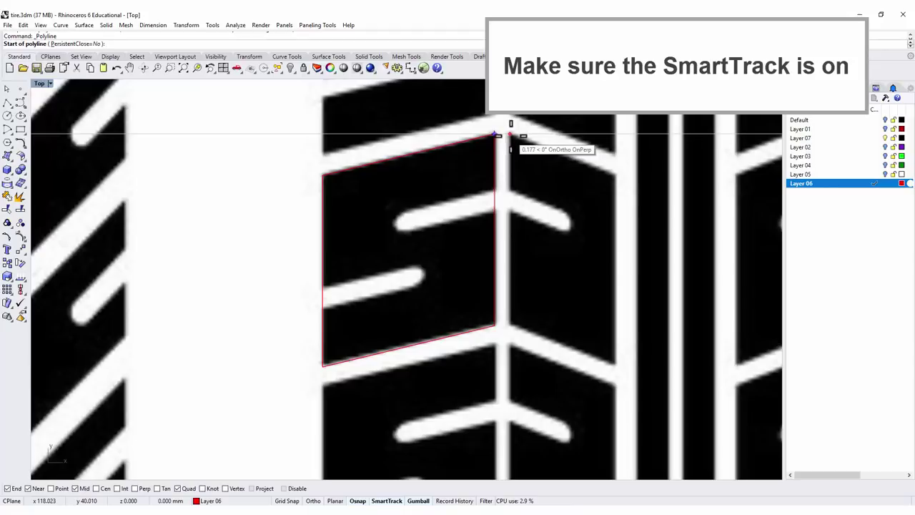
left_click(512, 135)
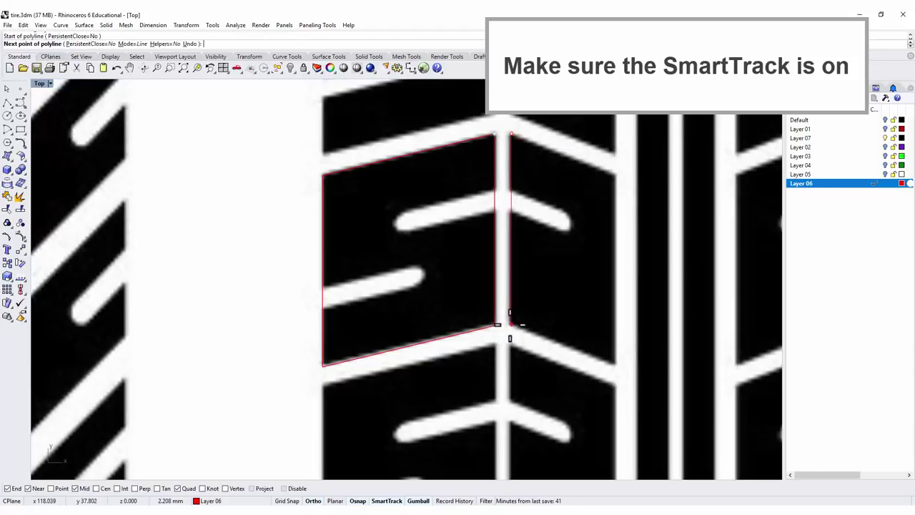
left_click(511, 325)
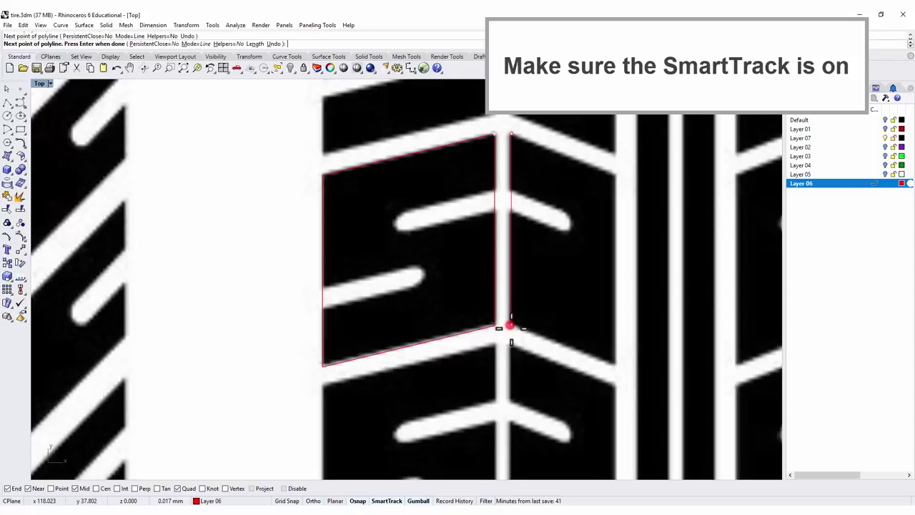
left_click(615, 366)
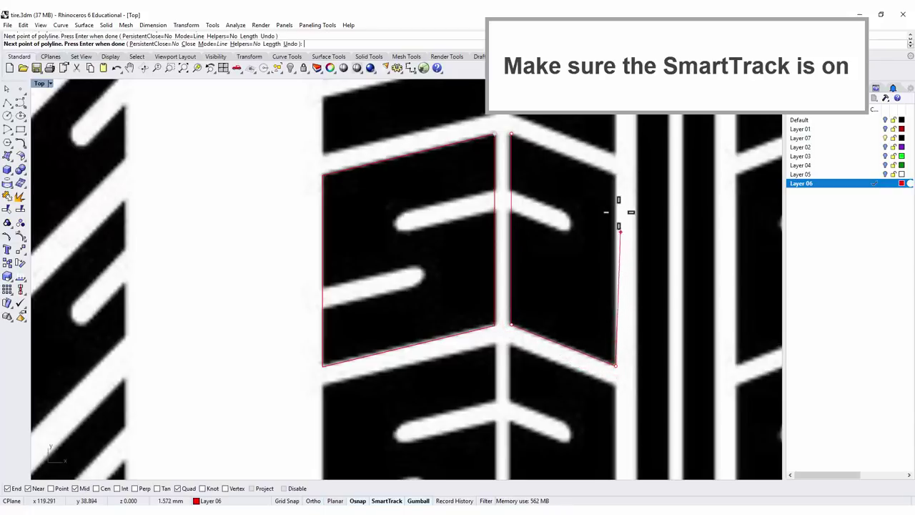
left_click(615, 176)
left_click(514, 136)
right_click(521, 211)
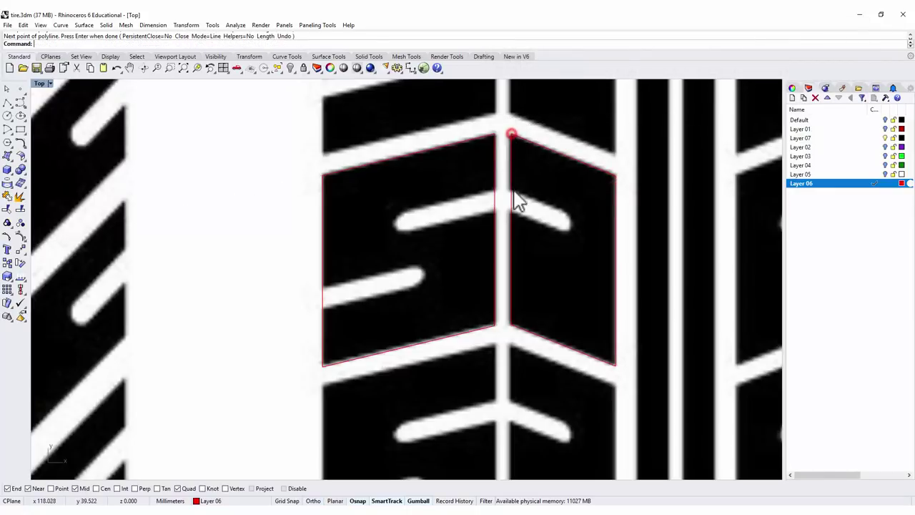
Draw a straight line along the slot's edge in the left tread block to its tip
scroll(548, 212, "down", 1)
right_click_drag(548, 213, 444, 175)
scroll(440, 175, "up", 1)
scroll(425, 179, "down", 1)
right_click_drag(429, 209, 394, 219)
scroll(305, 250, "up", 2)
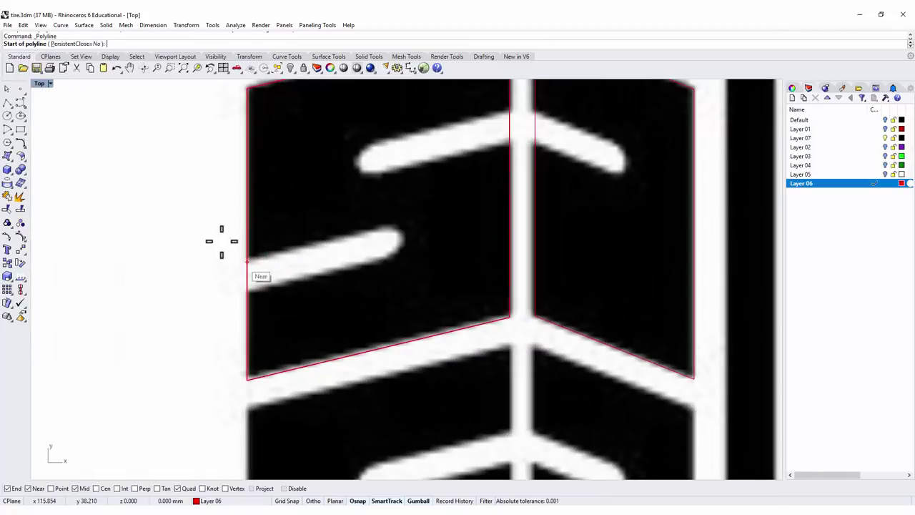
left_click(246, 259)
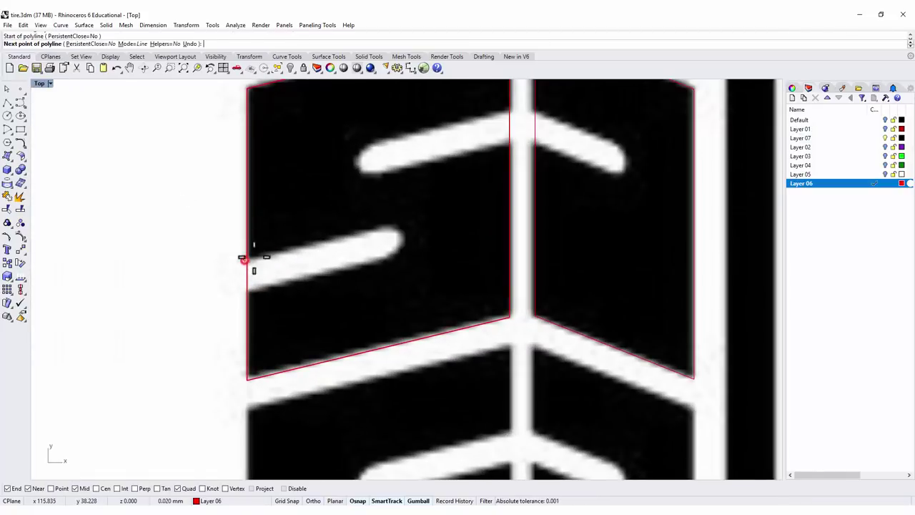
left_click(379, 228)
key("Return")
Copy the slot edge line onto the slot's opposite edge with a Gumball Alt-drag
left_click(361, 232)
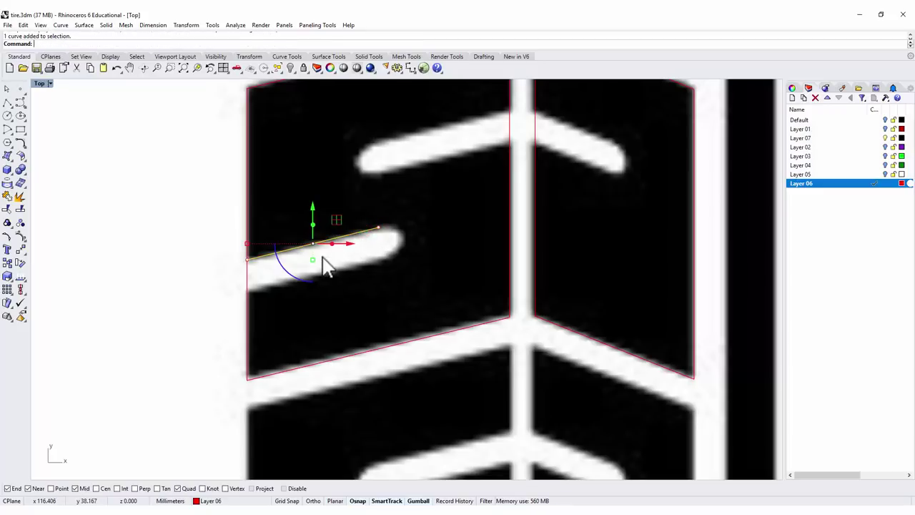
left_click_drag(313, 206, 312, 237)
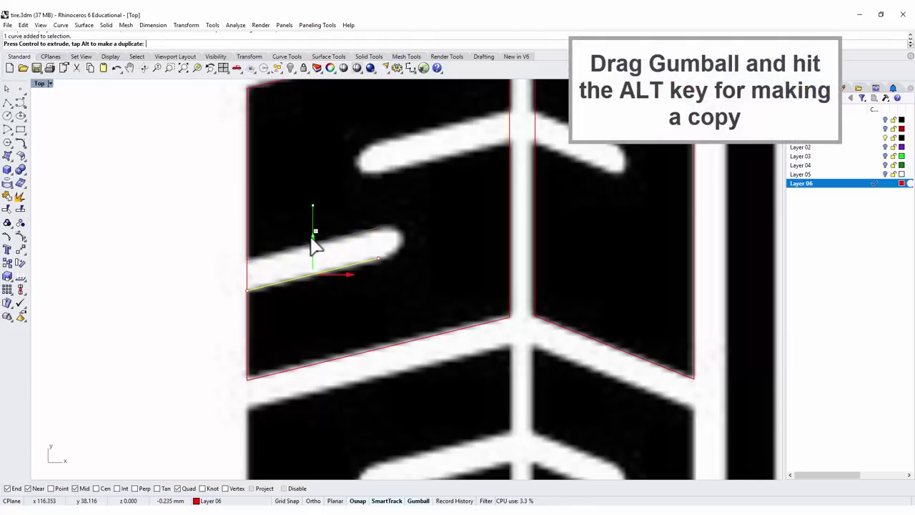
key("alt")
left_click_drag(312, 243, 315, 247)
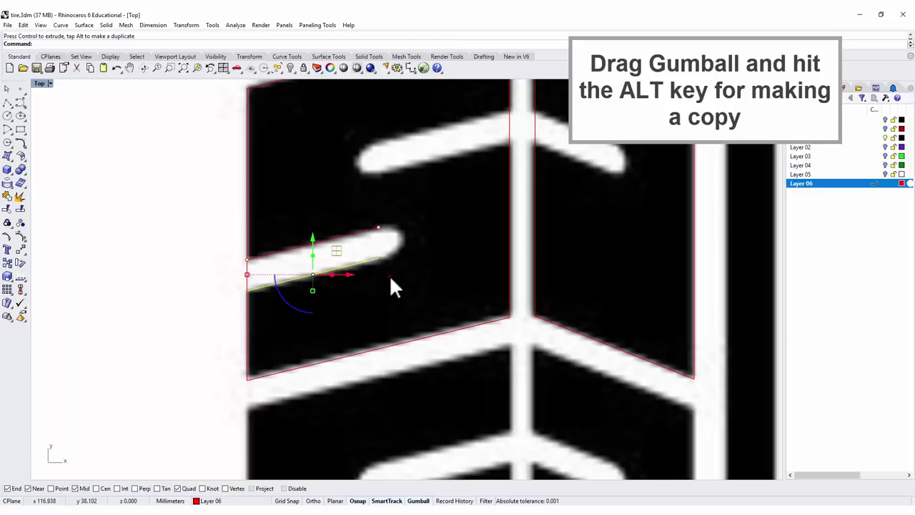
key("Escape")
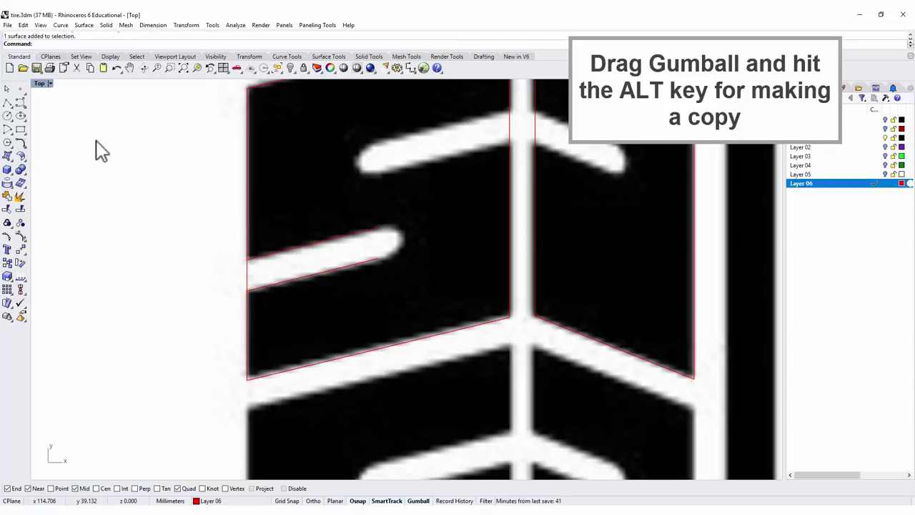
Blend the two slot lines' ends with a tangent curve, adjusting a point to round the tip
left_click(22, 146)
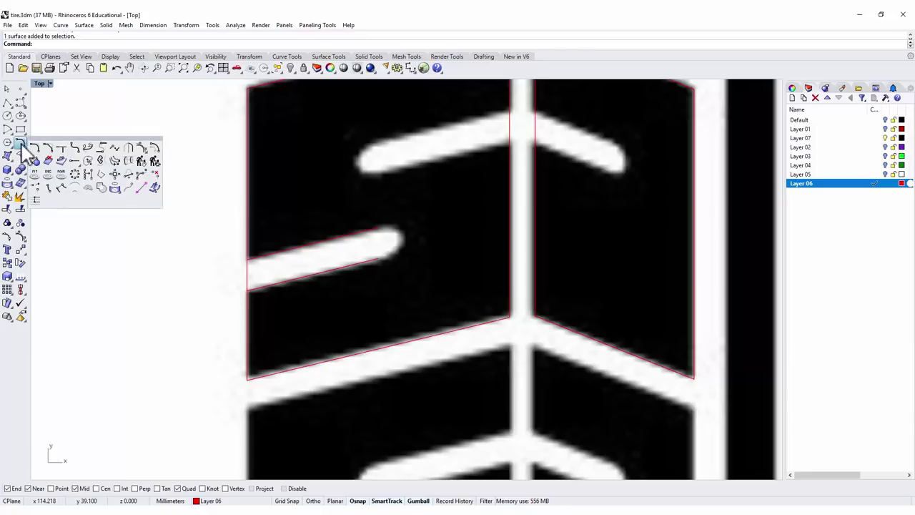
left_click(86, 148)
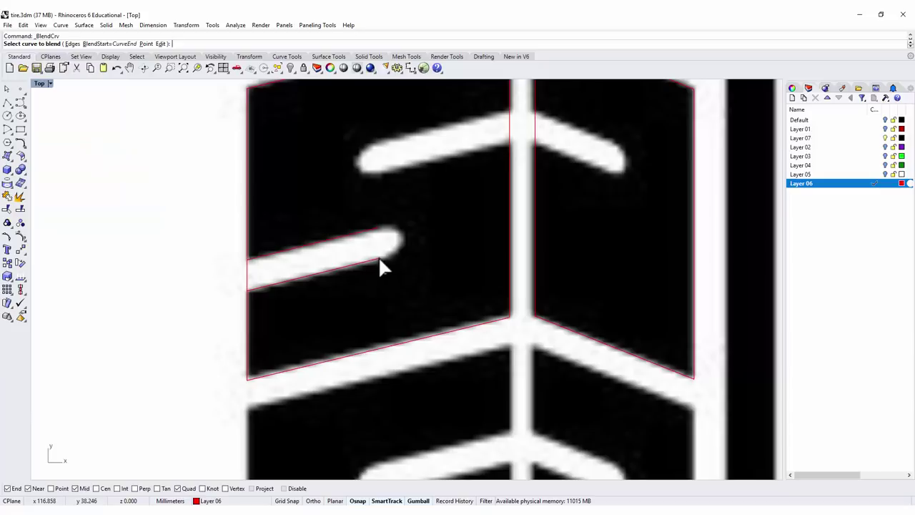
left_click(379, 261)
left_click(380, 236)
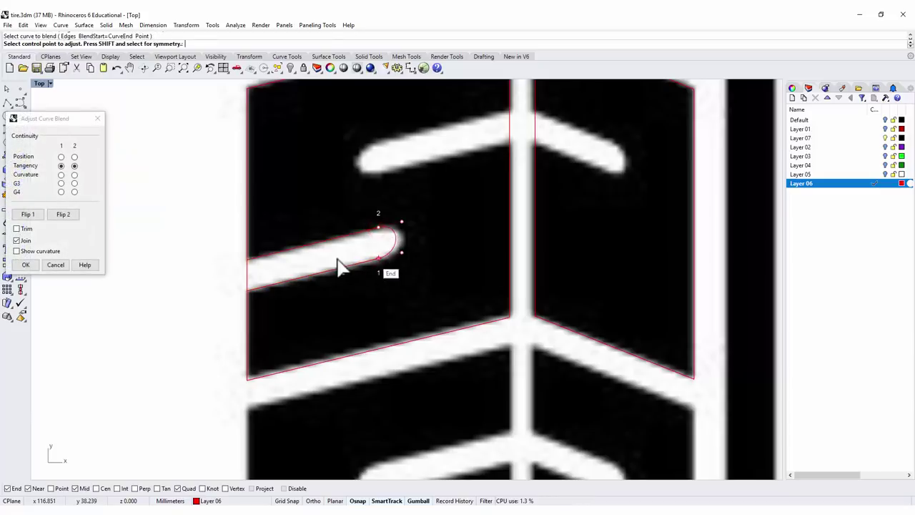
left_click(401, 250)
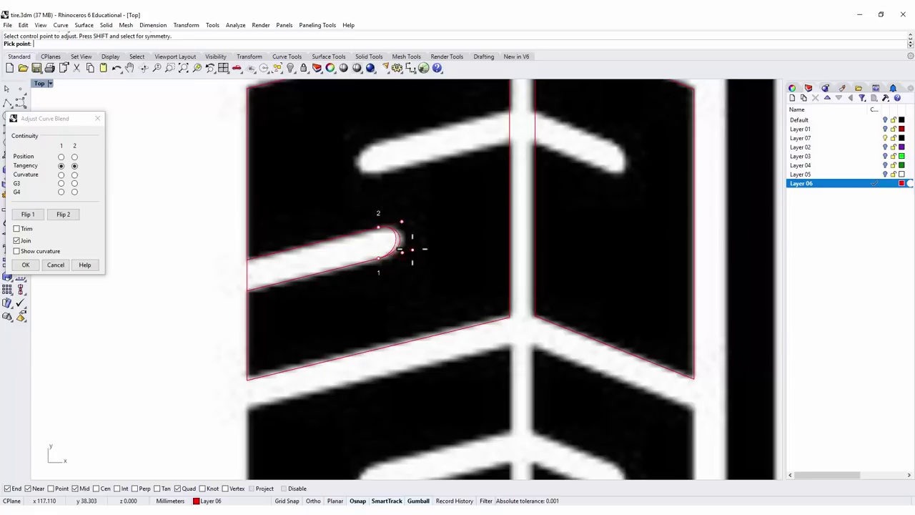
left_click(412, 249)
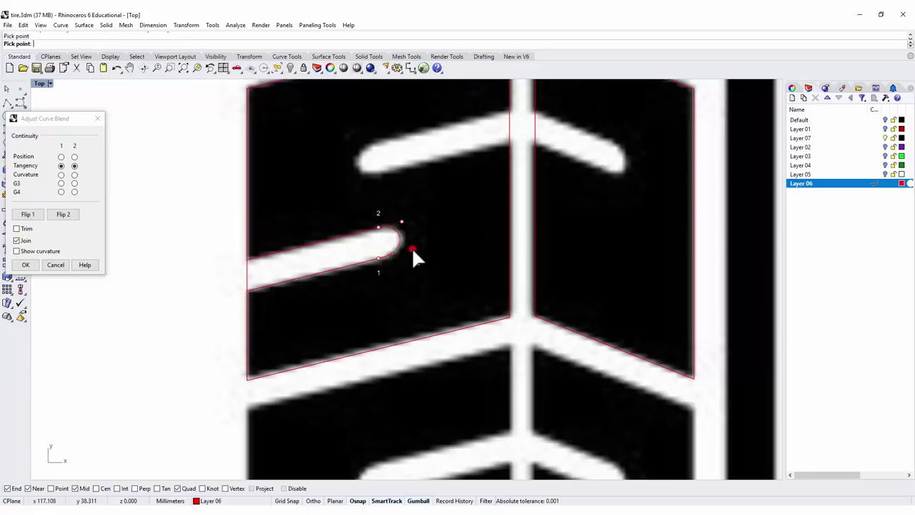
left_click(25, 265)
Undo the accidental picture move and window-select the slot curves
left_click_drag(192, 198, 398, 280)
key("ctrl+z")
left_click(217, 180)
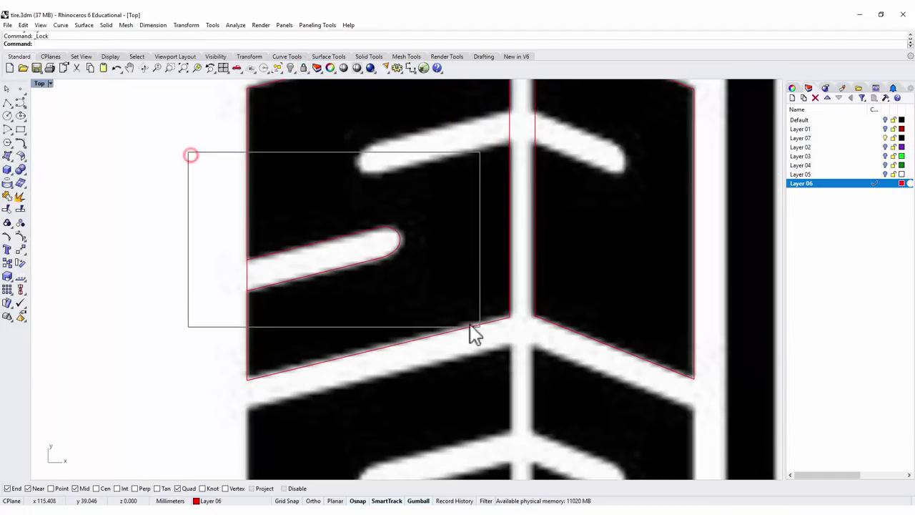
left_click(298, 247)
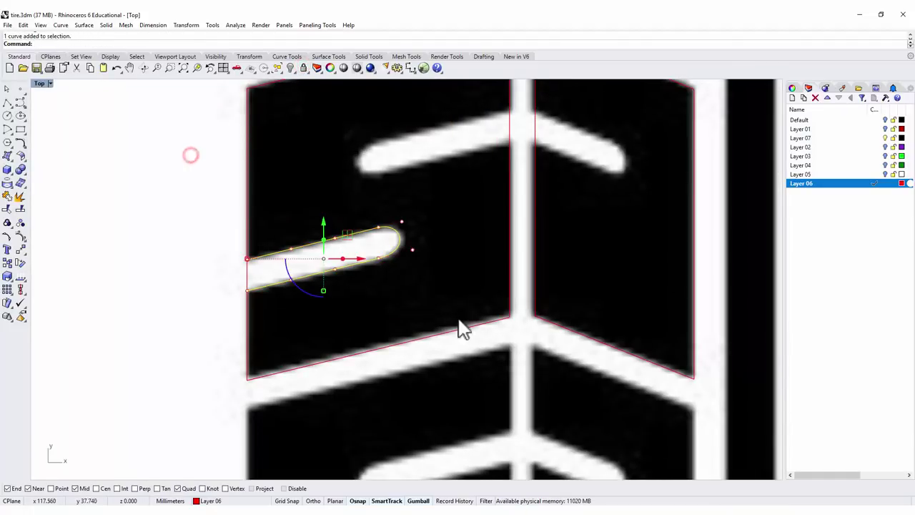
Join the slot curves, rotate the outline 180 degrees, and move its end onto the groove edge
left_click(8, 197)
scroll(514, 239, "down", 4)
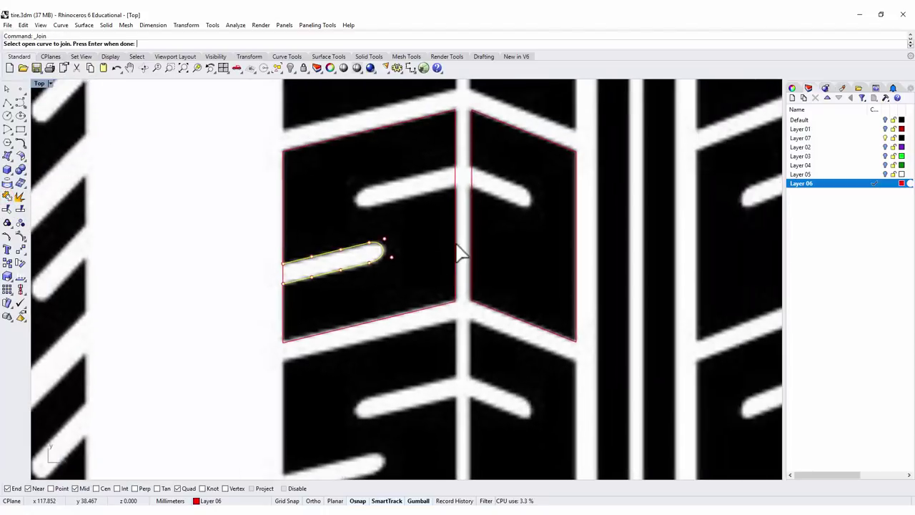
scroll(348, 255, "up", 4)
left_click(357, 254)
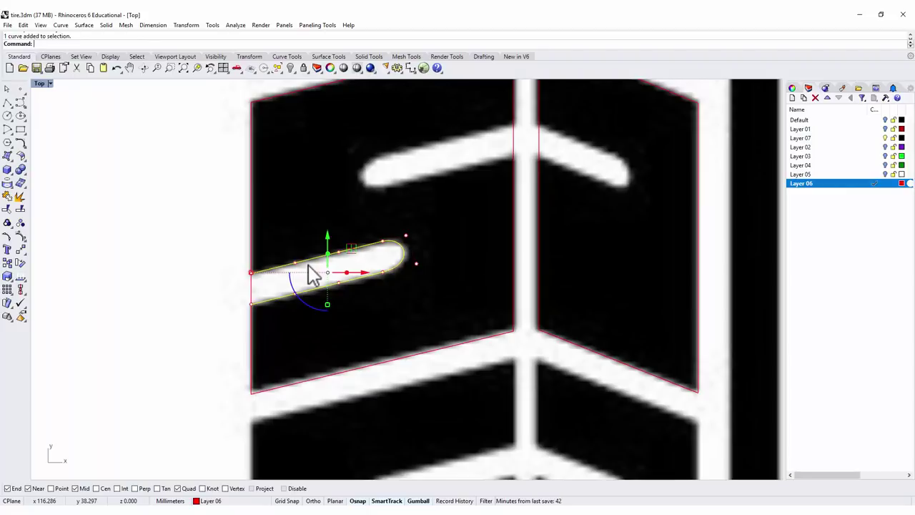
left_click_drag(301, 297, 447, 201)
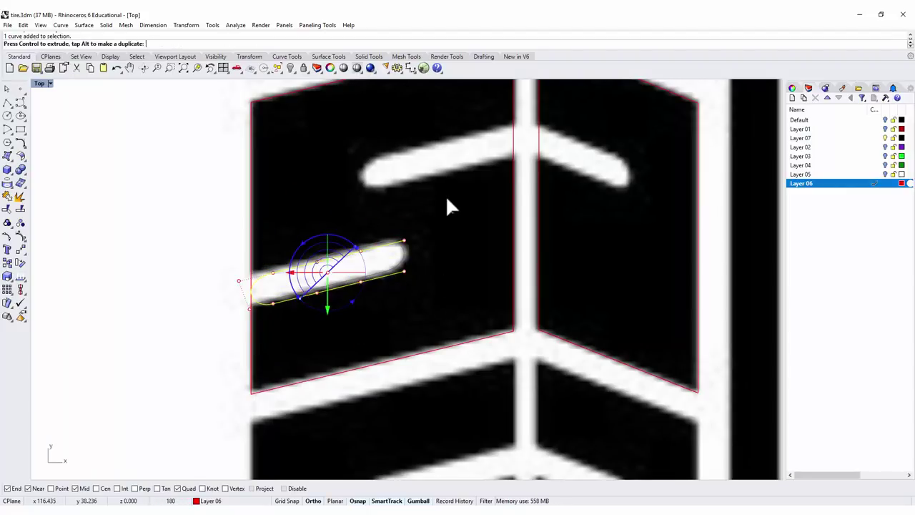
left_click_drag(447, 200, 447, 199)
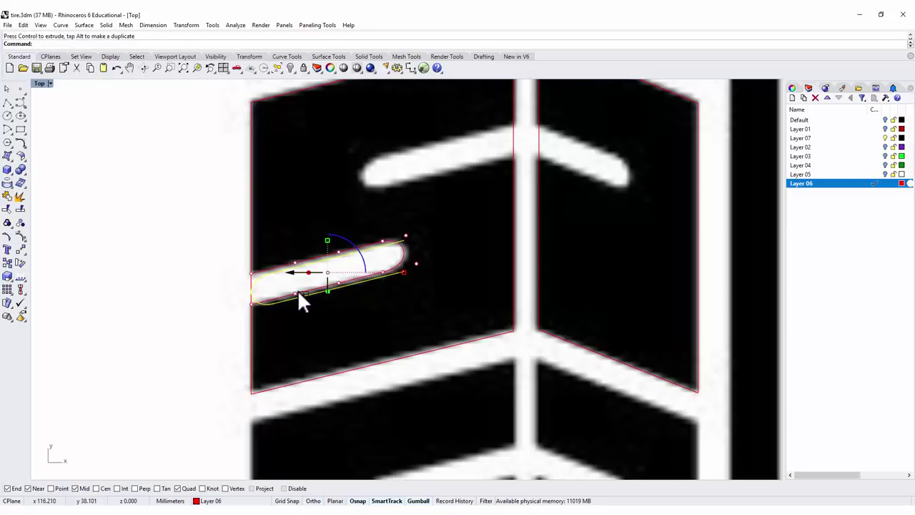
left_click_drag(300, 300, 406, 178)
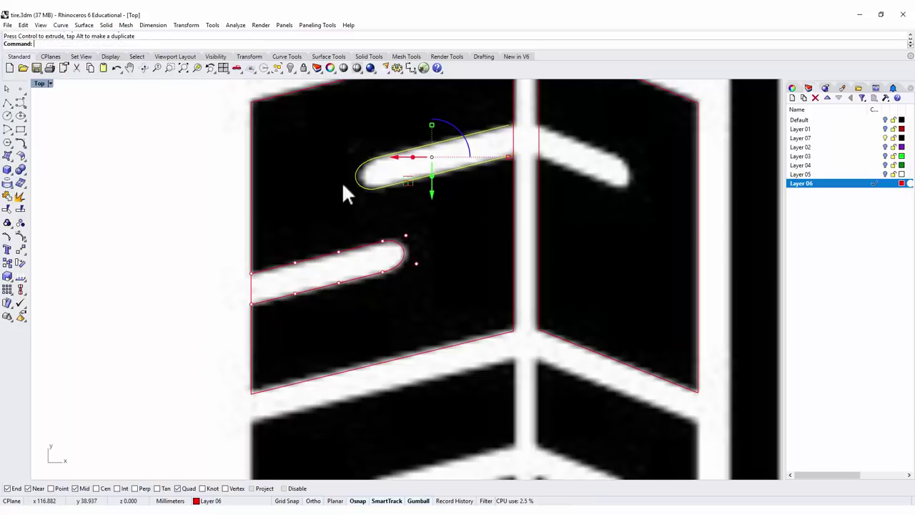
left_click(20, 249)
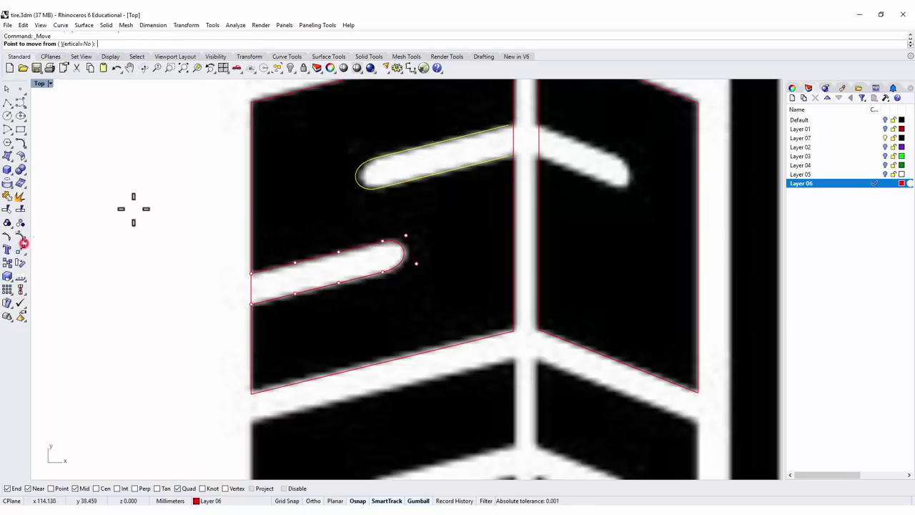
left_click(506, 127)
scroll(508, 126, "up", 5)
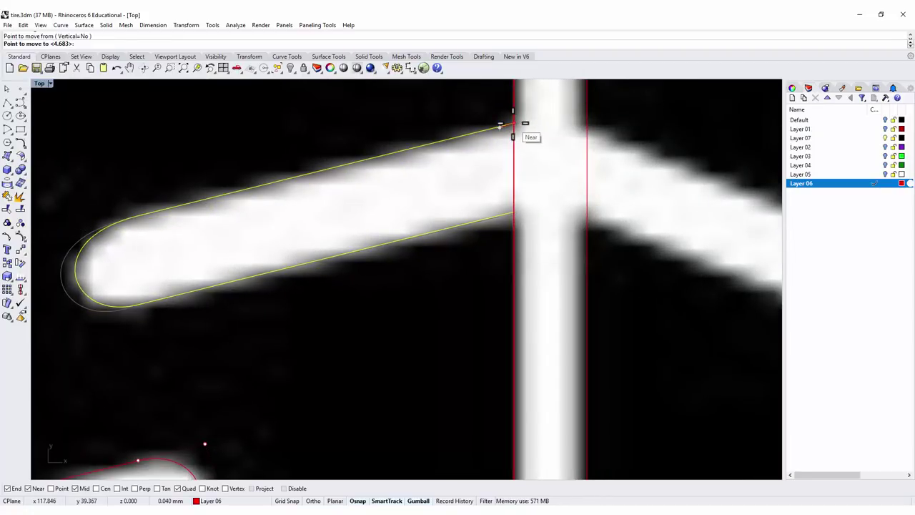
left_click(512, 126)
scroll(518, 201, "down", 6)
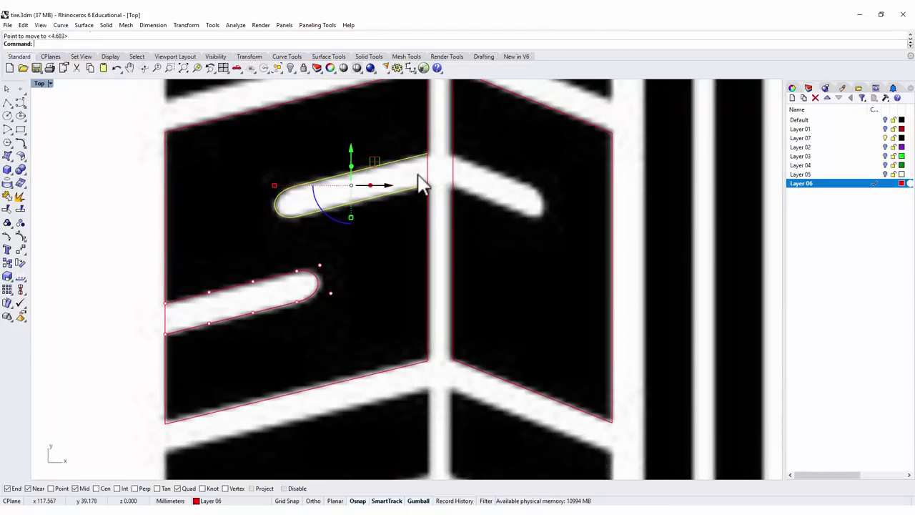
Mirror the slot outline into the right tread block and rotate it to match that slot
left_click(20, 251)
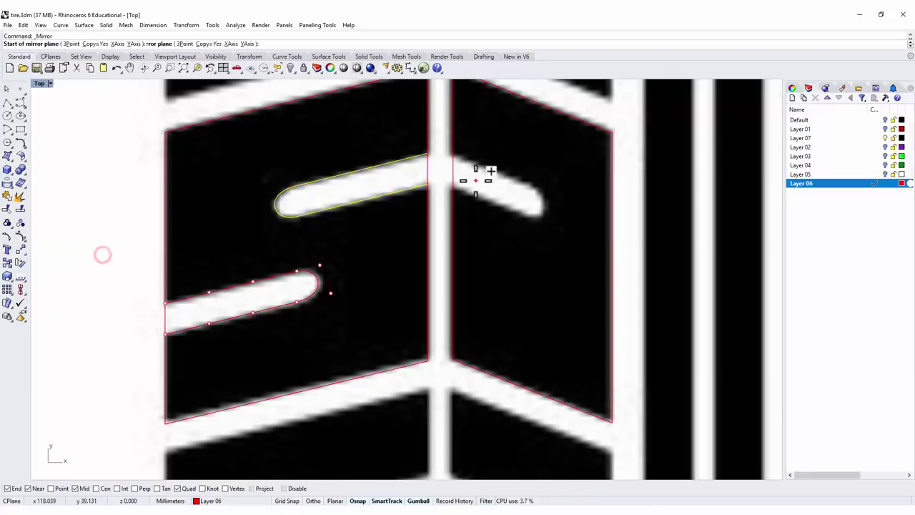
left_click(442, 212)
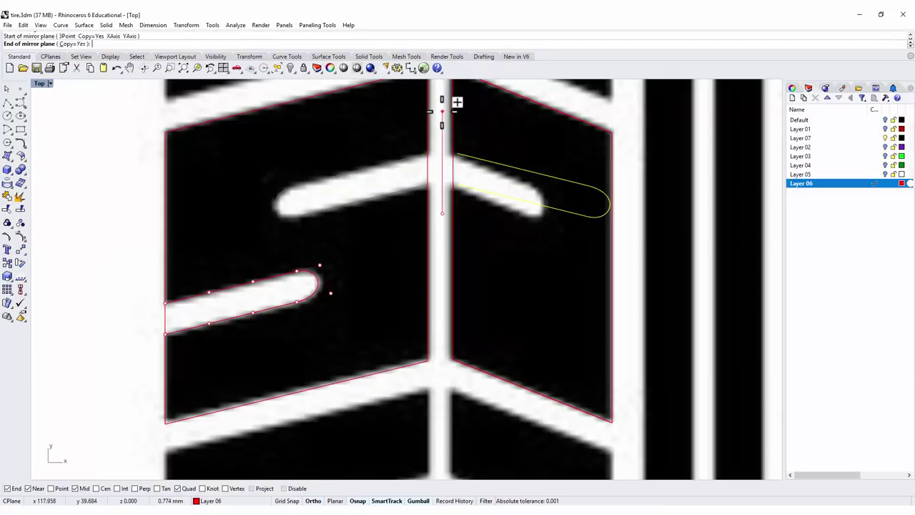
left_click(442, 116)
left_click(544, 204)
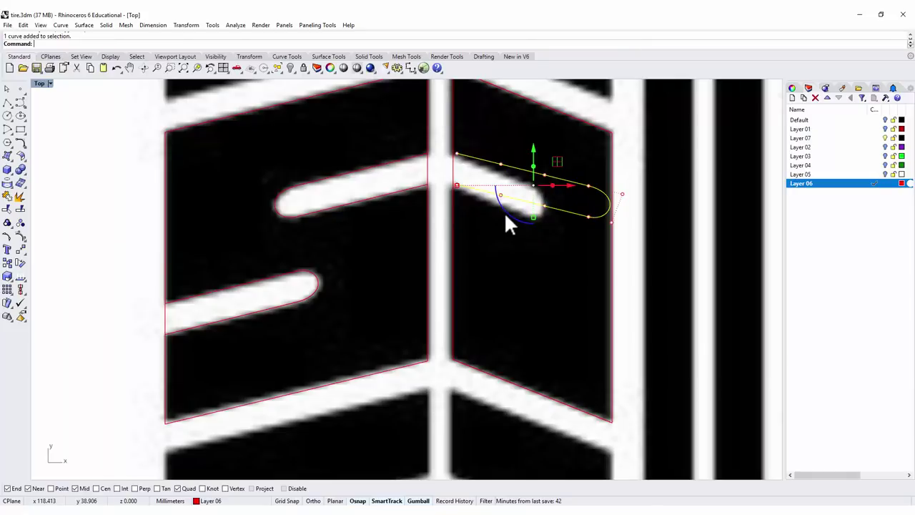
left_click_drag(504, 211, 501, 158)
left_click_drag(441, 196, 440, 196)
scroll(501, 186, "up", 3)
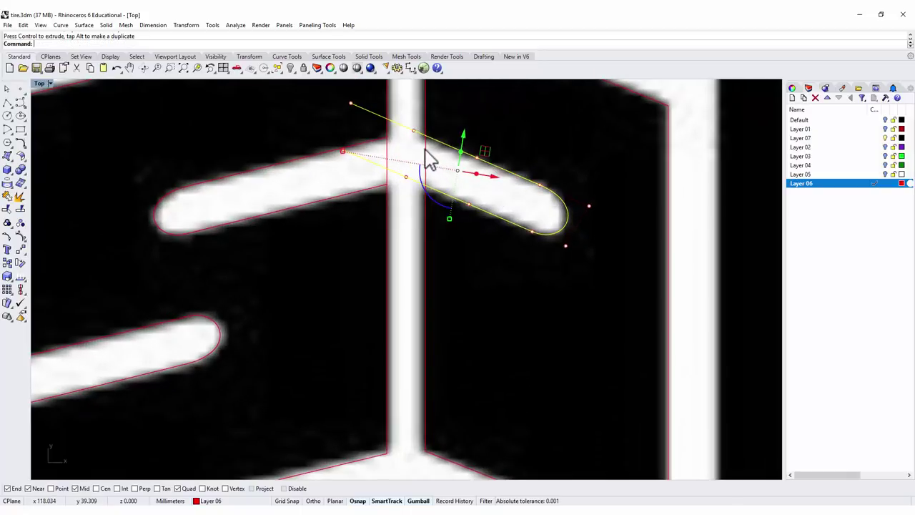
Trim the block outlines and slot curves against each other, removing pieces inside the groove
scroll(523, 275, "down", 3)
left_click(599, 252)
left_click_drag(622, 379, 142, 136)
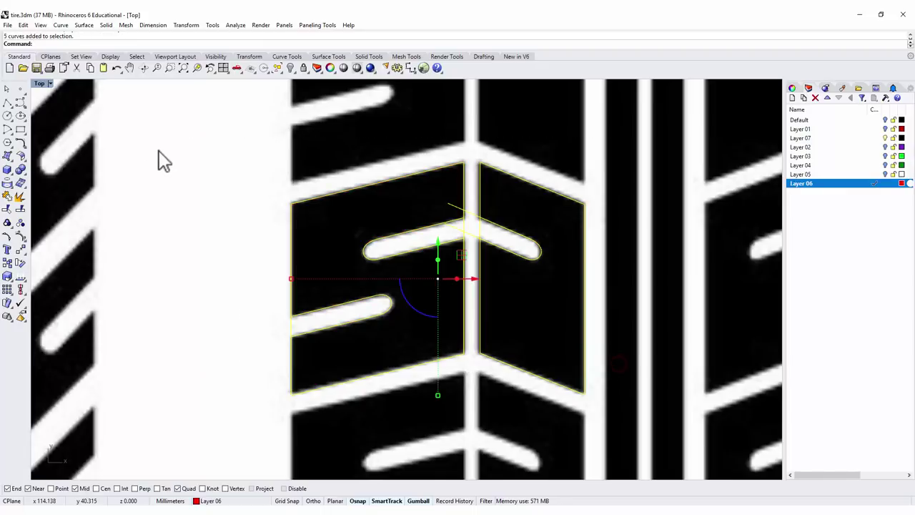
left_click(21, 224)
scroll(468, 230, "up", 3)
left_click(486, 221)
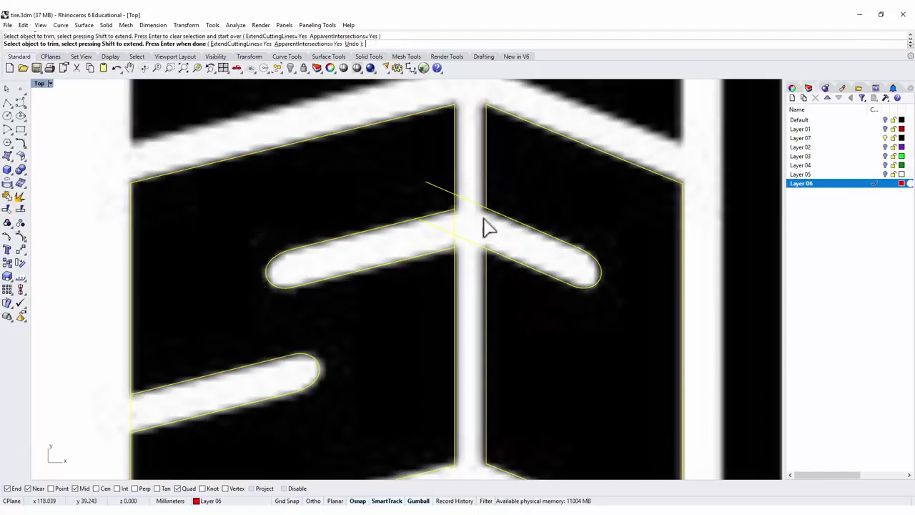
left_click(479, 205)
left_click(458, 236)
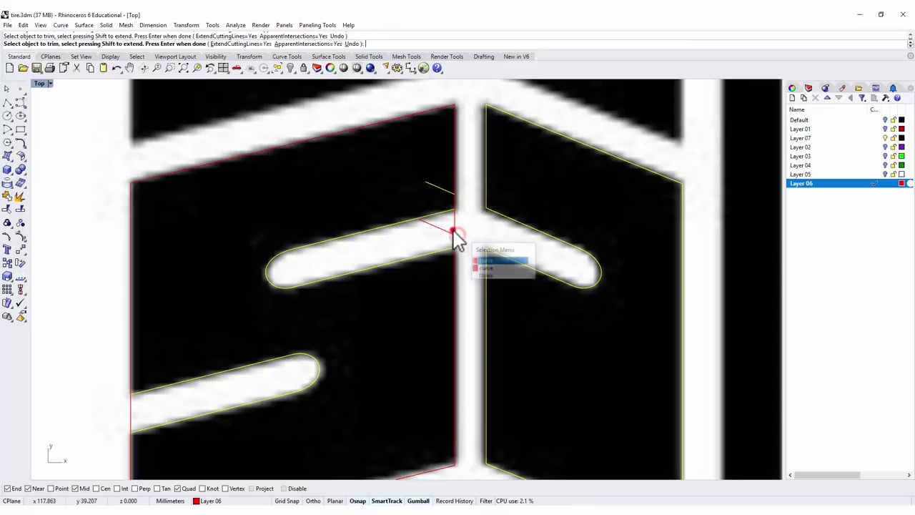
left_click(454, 237)
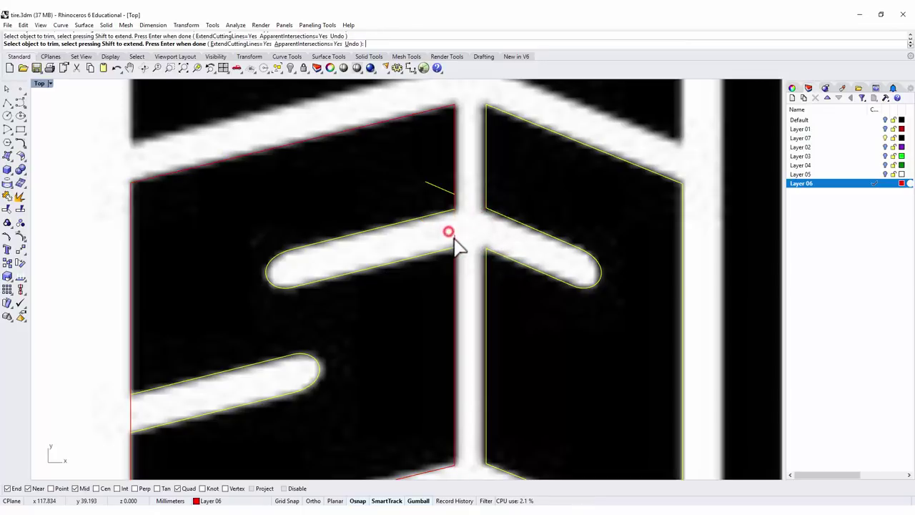
left_click(450, 192)
scroll(443, 247, "down", 5)
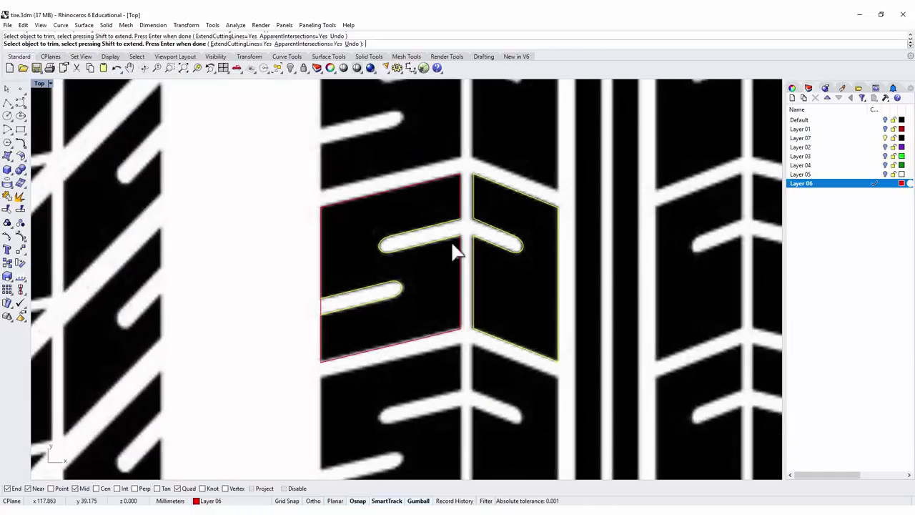
scroll(390, 251, "up", 5)
key("Return")
Trim the outline at the lower slot's left end, undoing an unwanted window trim
left_click(377, 262)
key("Return")
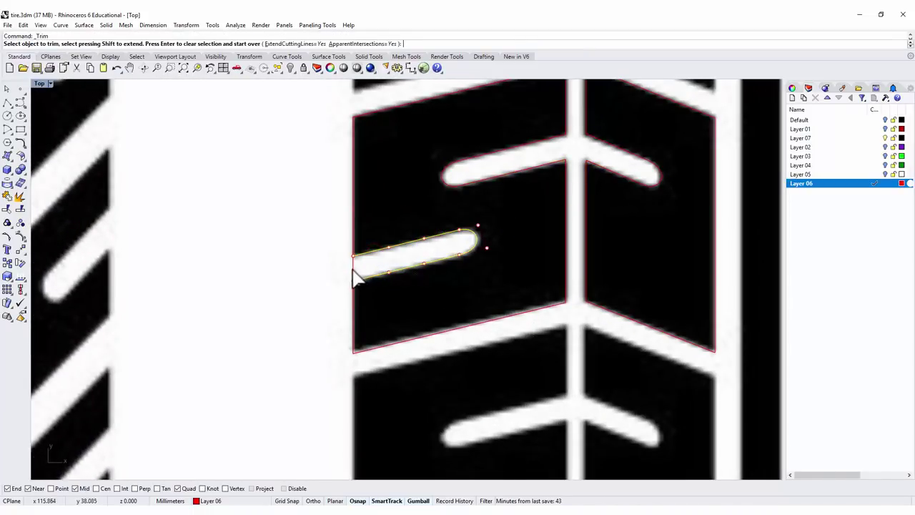
left_click(351, 268)
scroll(320, 256, "down", 3)
right_click_drag(309, 255, 293, 216)
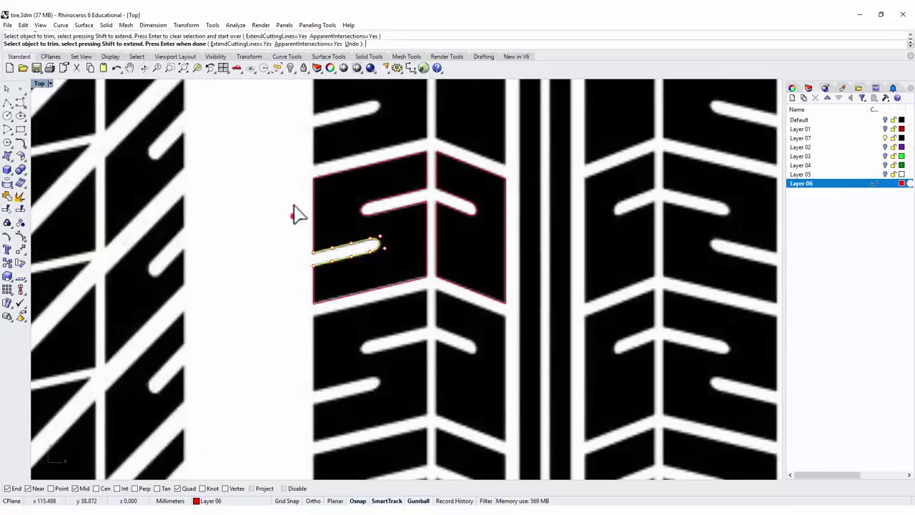
left_click_drag(259, 110, 556, 318)
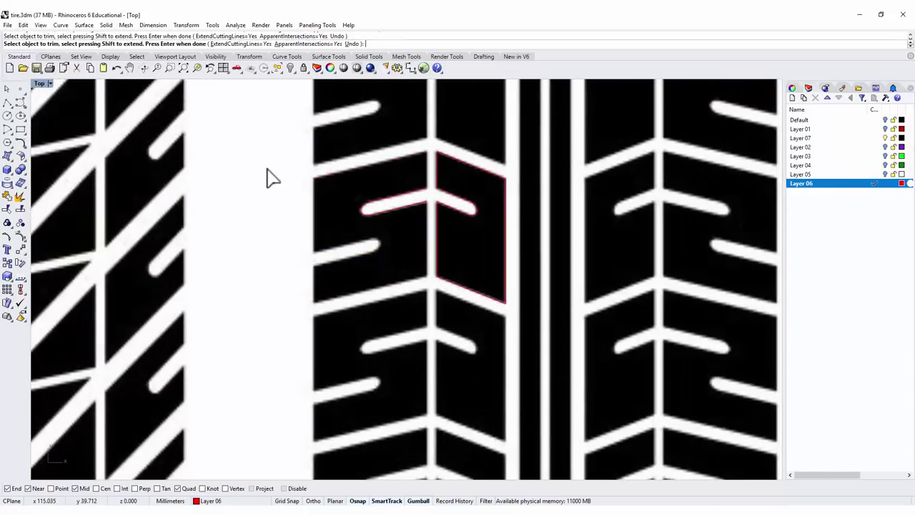
key("ctrl+z")
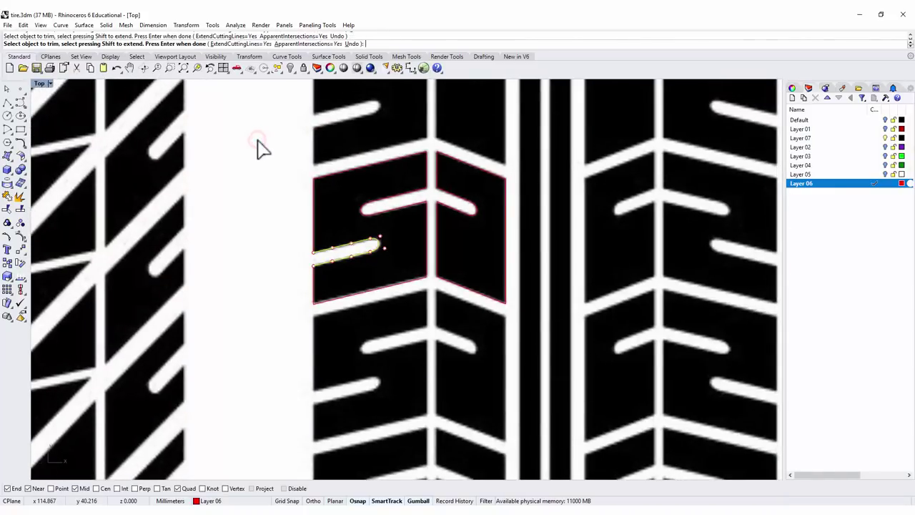
Join the six tread-block curves into closed notched outlines
key("Return")
left_click_drag(259, 137, 592, 363)
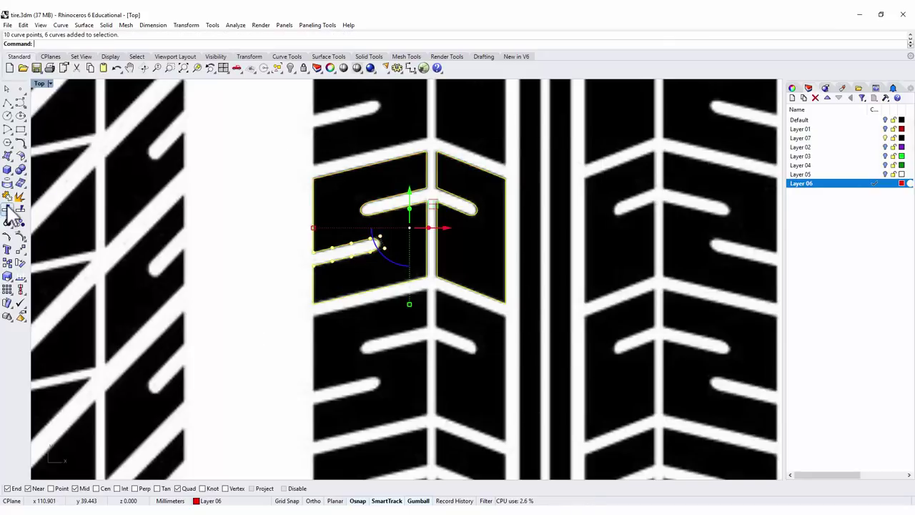
left_click(8, 208)
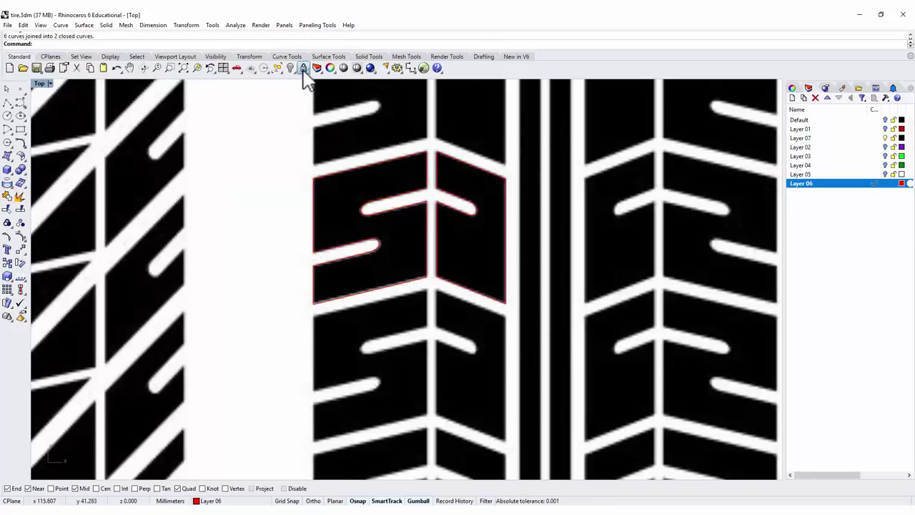
Check that the background tire picture is not locked and can be selected
left_click(262, 116)
scroll(282, 165, "down", 3)
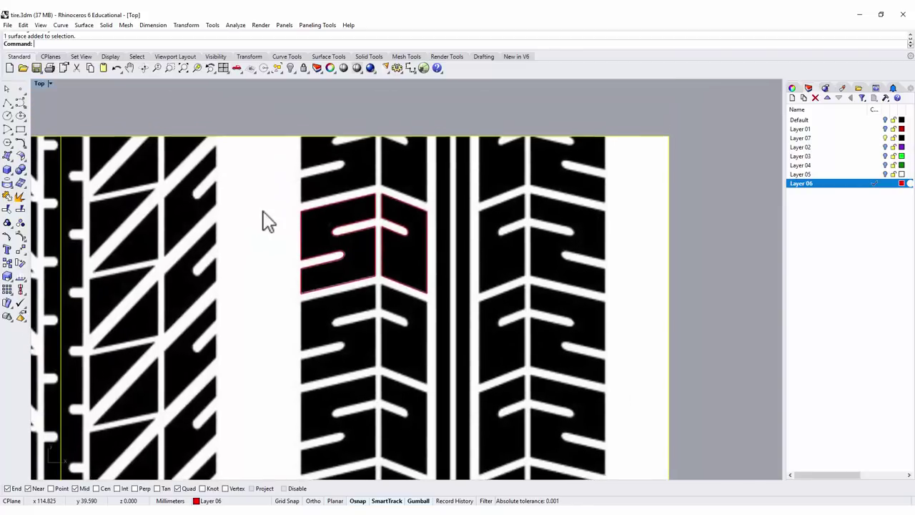
right_click(259, 200)
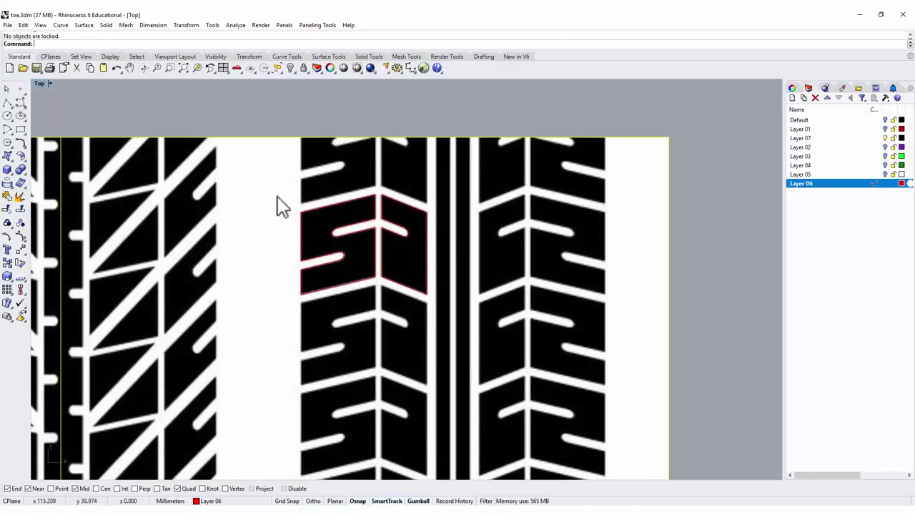
left_click(259, 108)
left_click(298, 110)
left_click(264, 166)
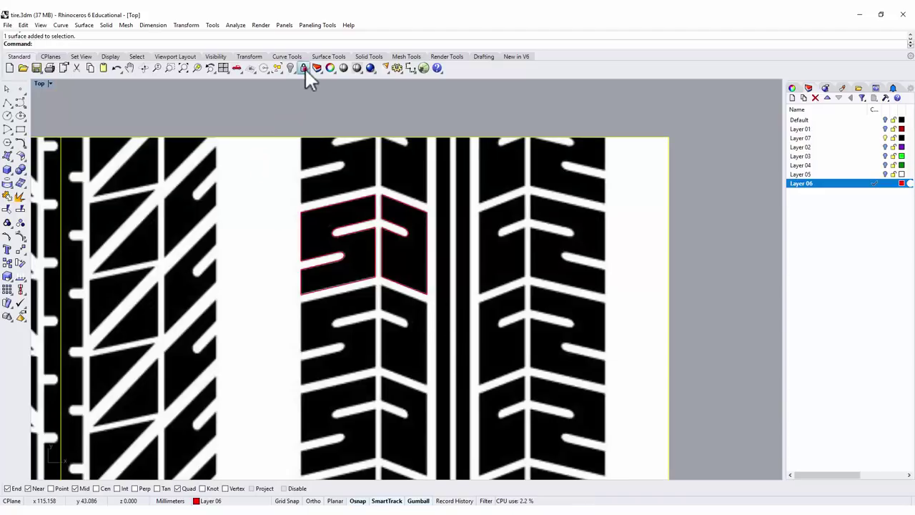
left_click(306, 79)
Mirror the two tread block curves across the centre channel line
left_click_drag(253, 109, 505, 370)
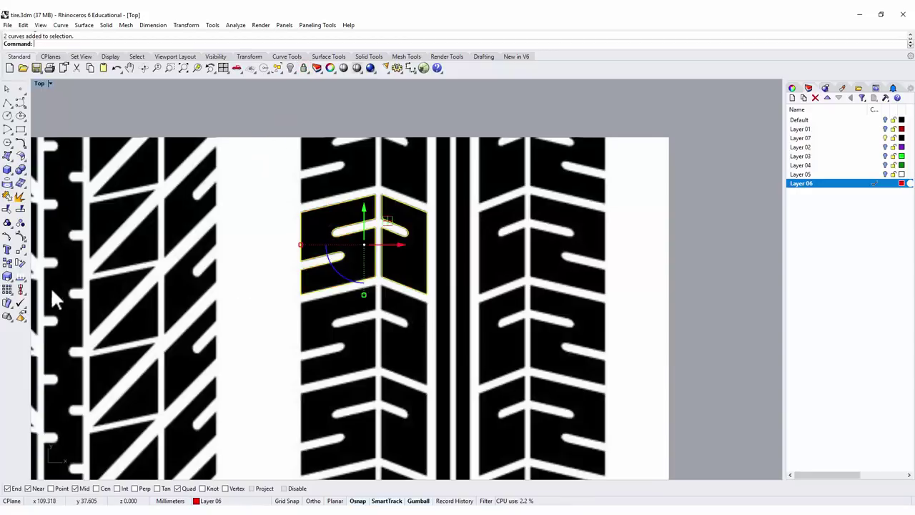
left_click(20, 250)
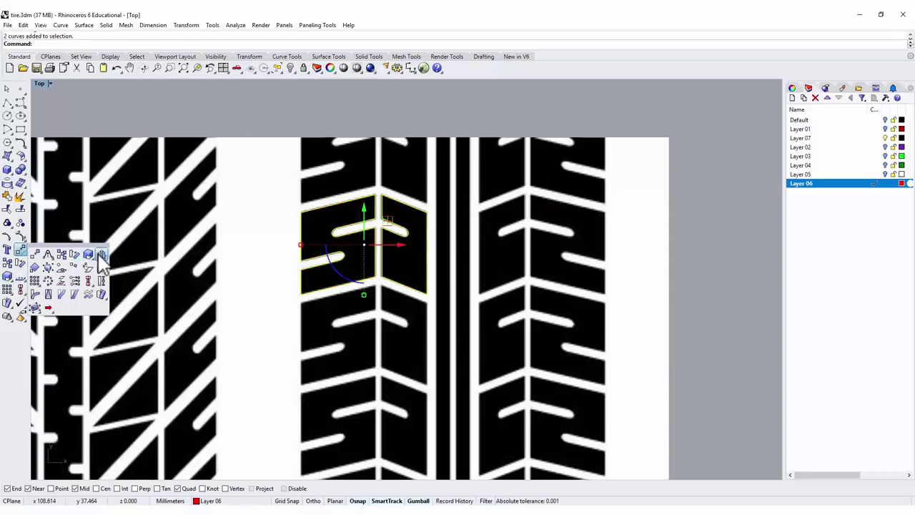
left_click(101, 256)
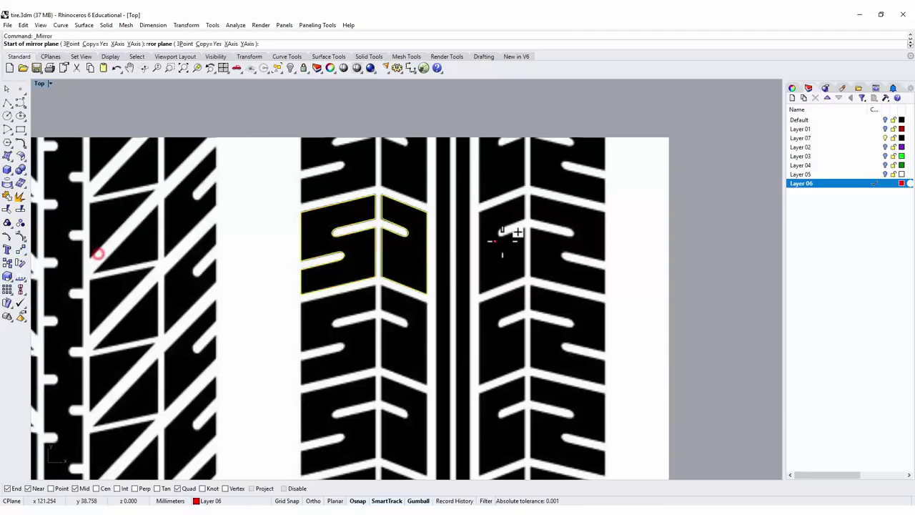
left_click(452, 271)
left_click(448, 173)
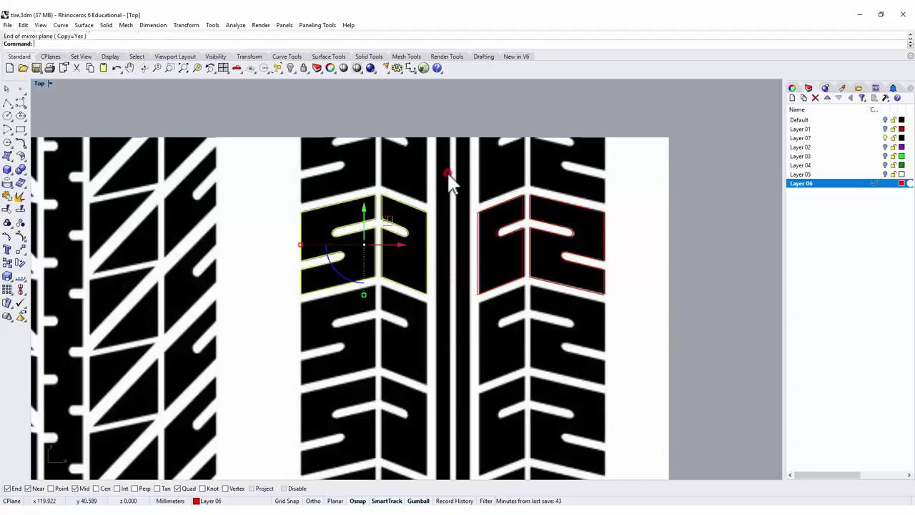
Try nudging the mirrored right-hand block, then select the tire reference image
left_click_drag(452, 133, 619, 334)
left_click_drag(576, 253, 583, 262)
left_click(663, 297)
left_click(649, 240)
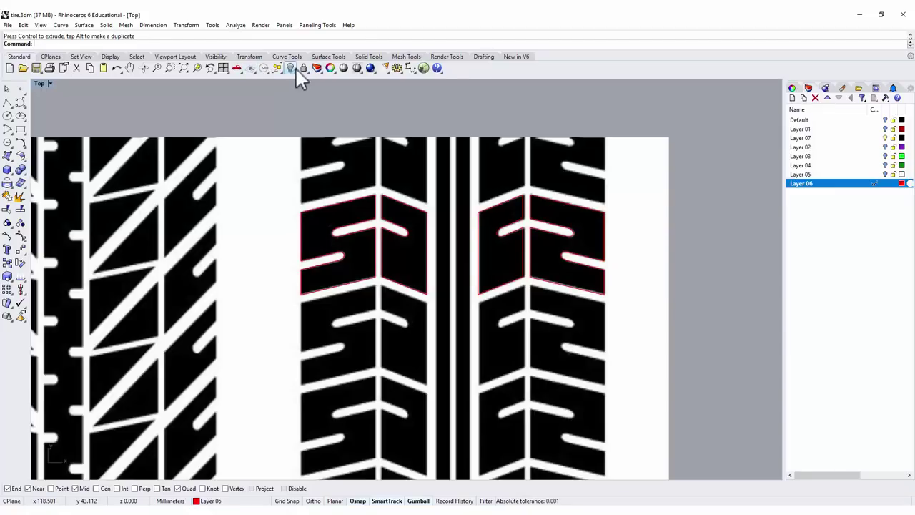
left_click(269, 158)
Delete the tire reference image and move both tread blocks to the rectangles' left end
key("Delete")
scroll(423, 196, "down", 8)
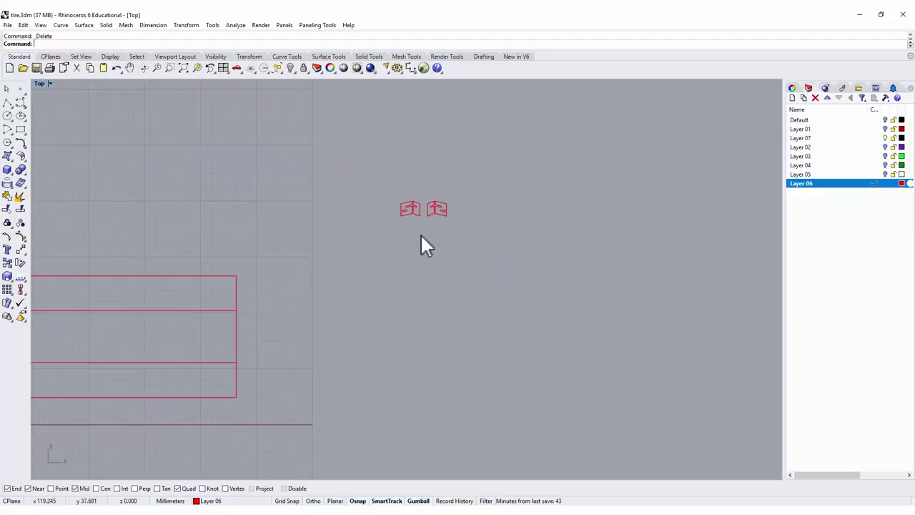
right_click_drag(425, 267, 576, 263)
left_click_drag(486, 143, 622, 204)
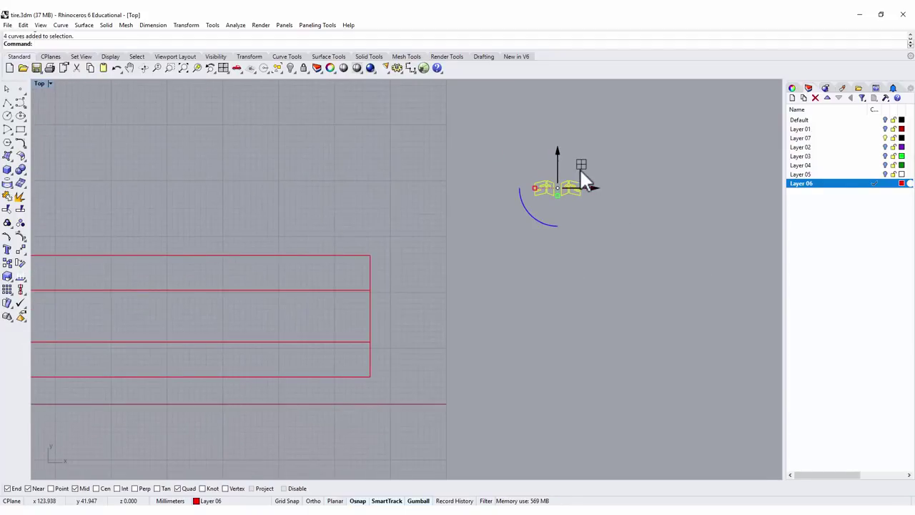
left_click_drag(581, 165, 112, 315)
Rotate the blocks 90° upright, flip them, and stretch them vertically to the band's height
scroll(143, 326, "down", 2)
right_click_drag(188, 336, 434, 282)
scroll(371, 279, "up", 5)
right_click_drag(309, 284, 458, 291)
left_click_drag(397, 293, 474, 307)
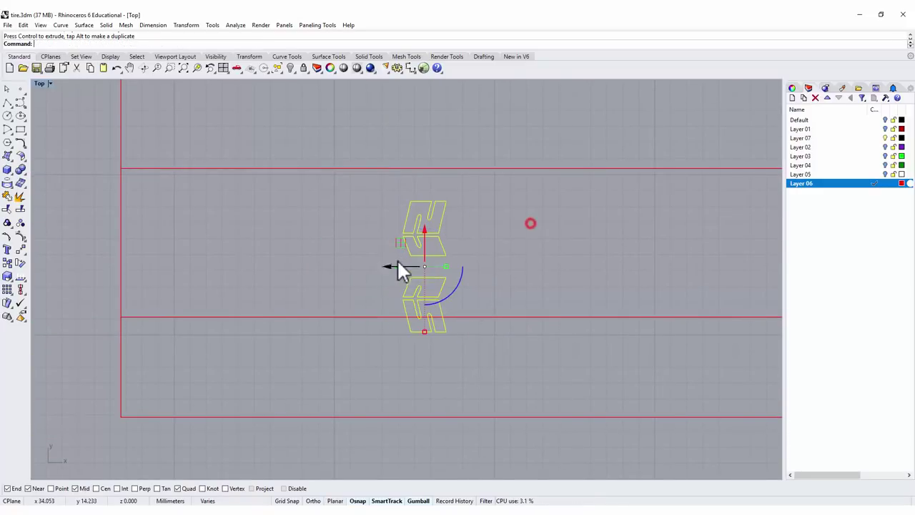
scroll(429, 257, "down", 3)
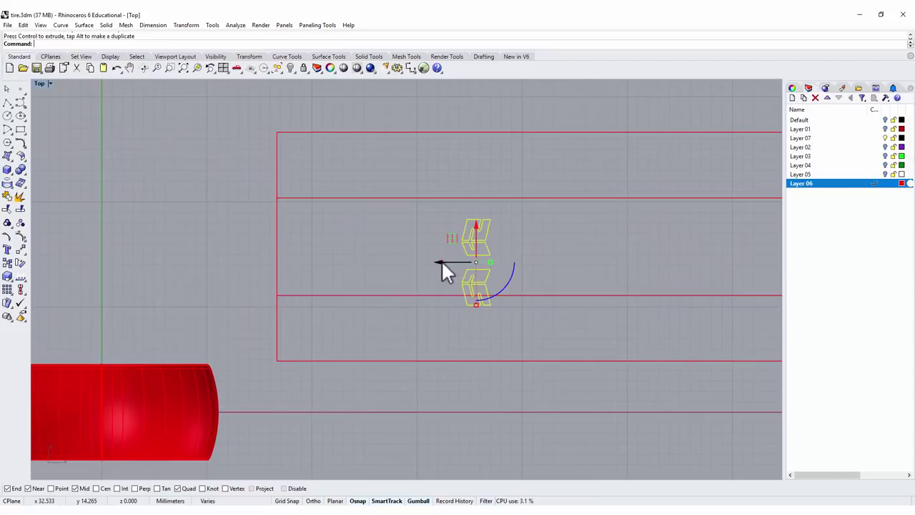
left_click_drag(440, 259, 295, 209)
scroll(359, 229, "up", 3)
right_click_drag(362, 239, 445, 250)
left_click_drag(286, 254, 286, 255)
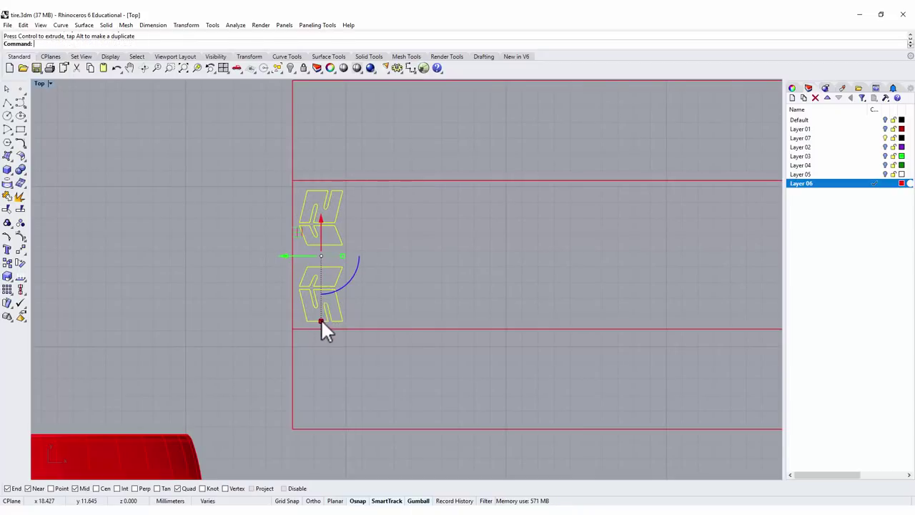
left_click_drag(321, 320, 329, 328)
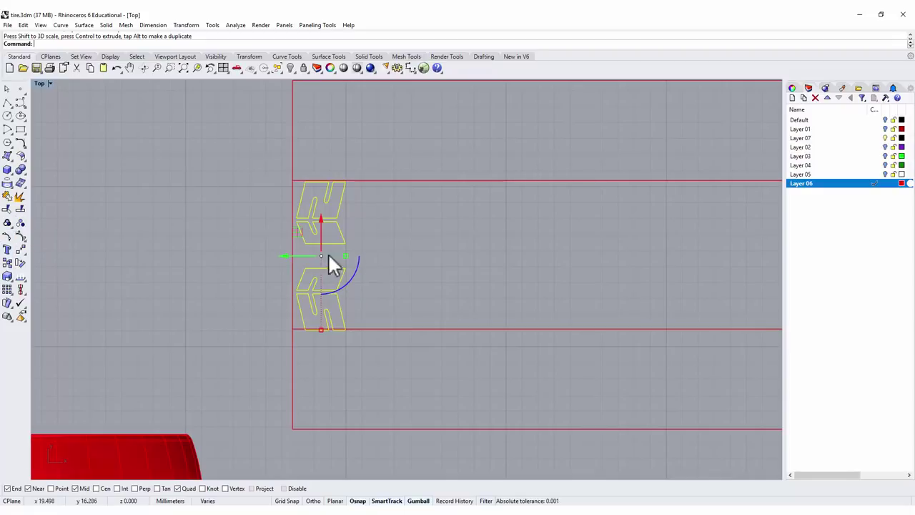
Group the two tread blocks and align their horizontal centres to the band rectangle's midpoint
left_click(20, 237)
left_click(369, 180, "shift")
scroll(361, 304, "down", 2)
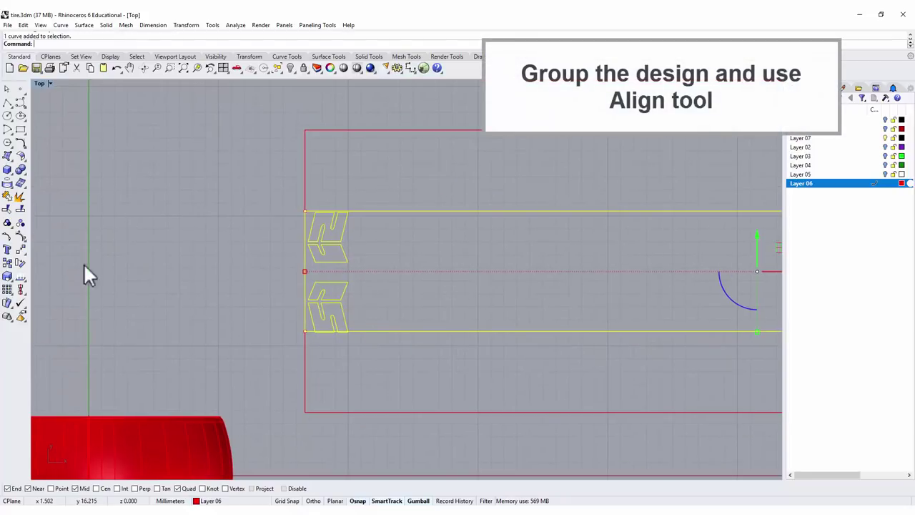
left_click(23, 294)
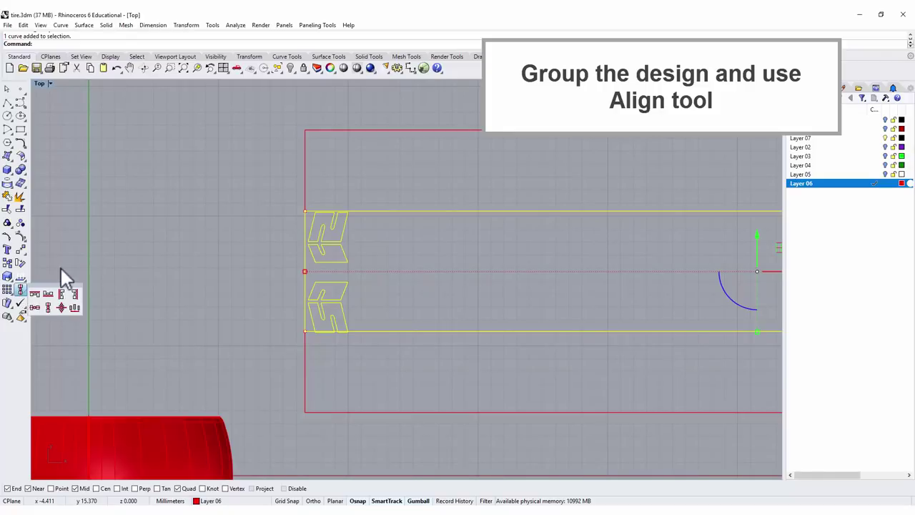
left_click(34, 308)
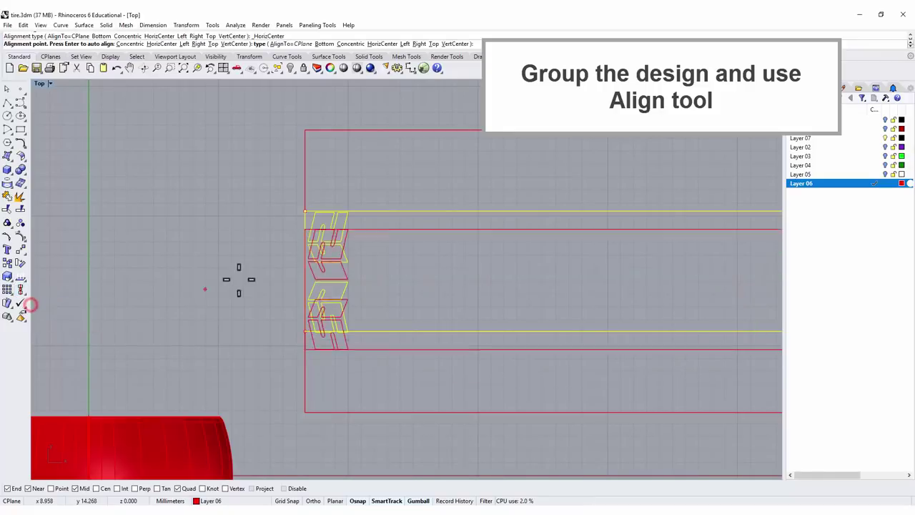
left_click(304, 270)
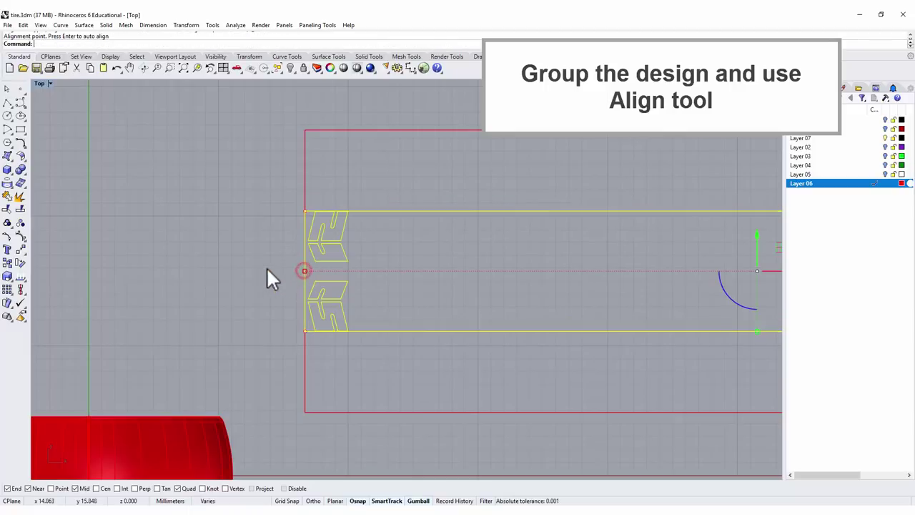
key("Escape")
Pan across the band layout and restart the alignment command
scroll(334, 277, "up", 2)
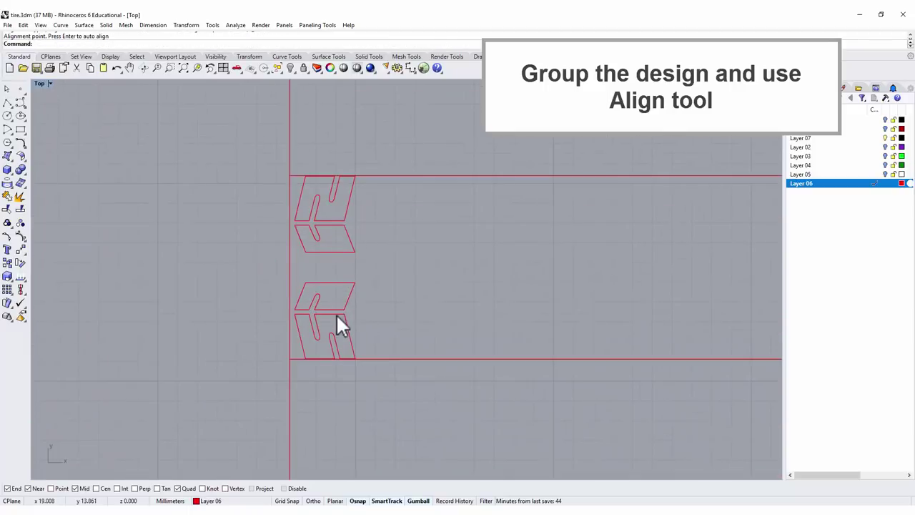
scroll(339, 322, "up", 3)
scroll(371, 341, "down", 2)
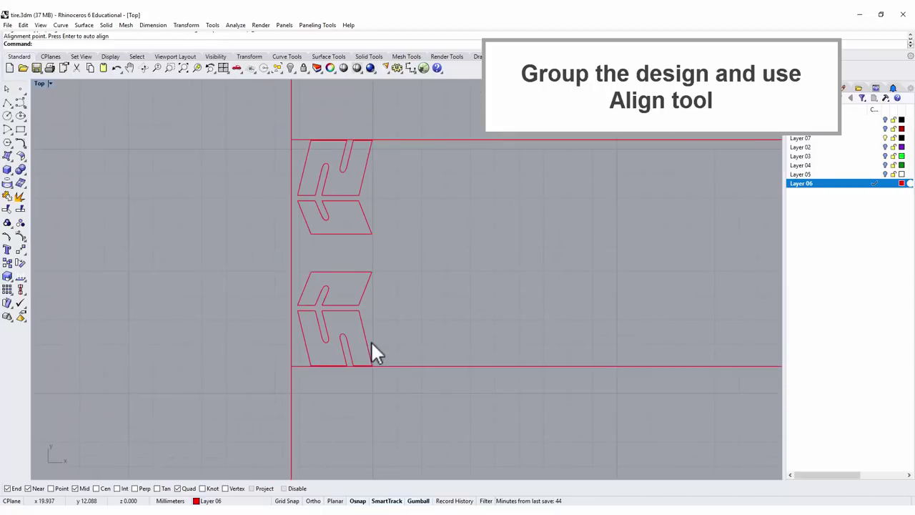
scroll(427, 237, "down", 2)
right_click_drag(427, 237, 204, 219)
scroll(249, 217, "down", 2)
key("Return")
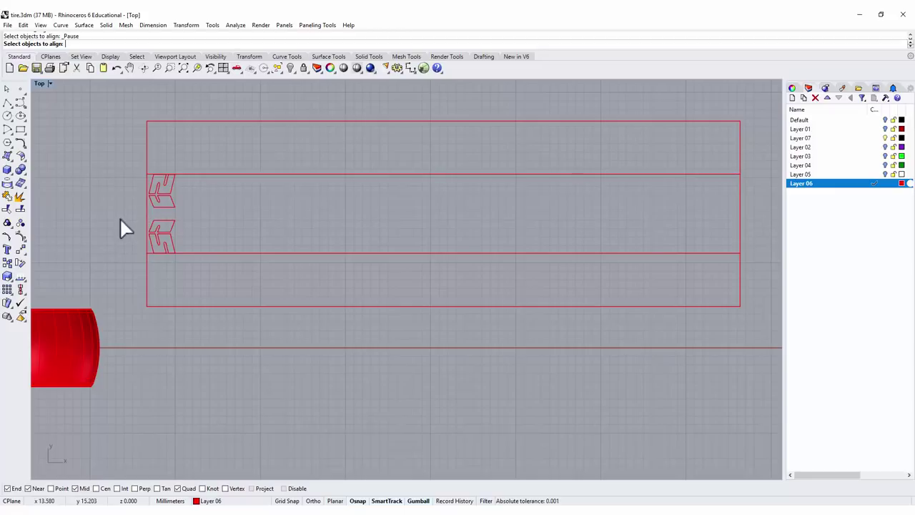
Start a linear array of the tread blocks with 25 copies
left_click(20, 290)
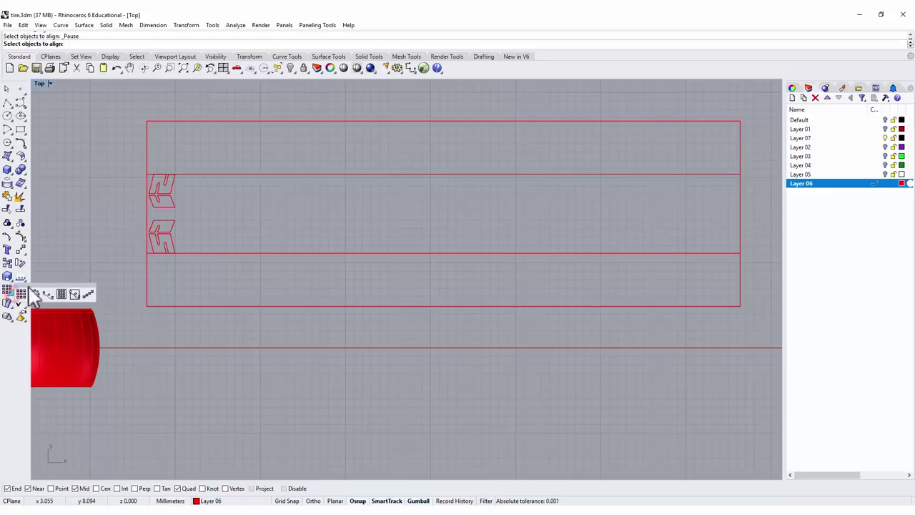
left_click(88, 296)
left_click(163, 206)
key("Return")
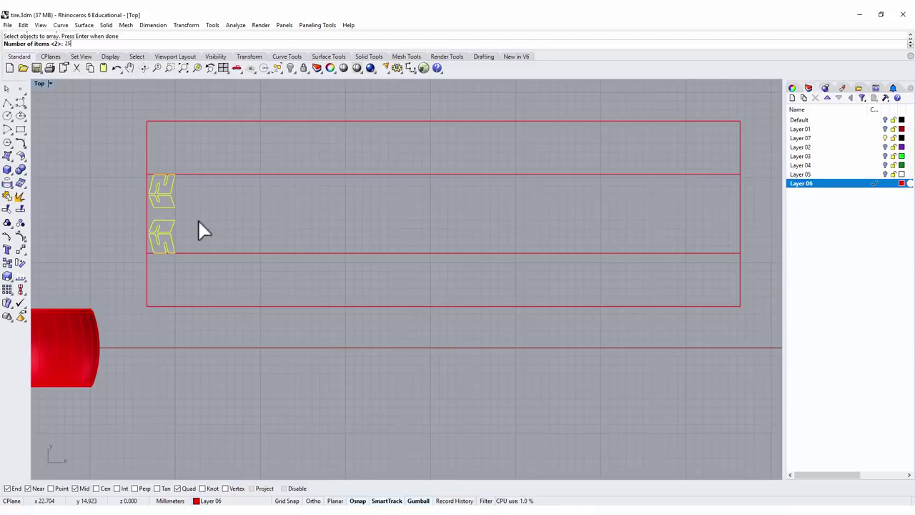
type("25")
key("Return")
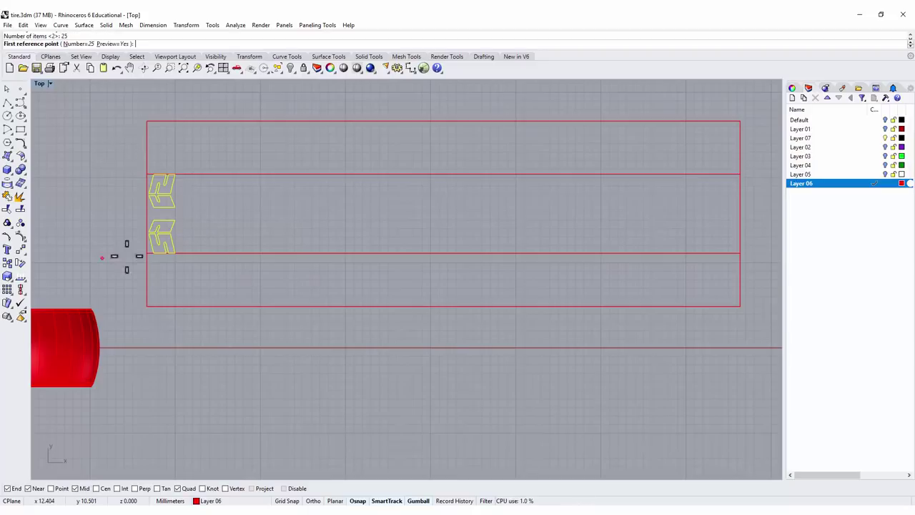
Set the array spacing from the block's corner and check the row's right end
scroll(155, 261, "up", 3)
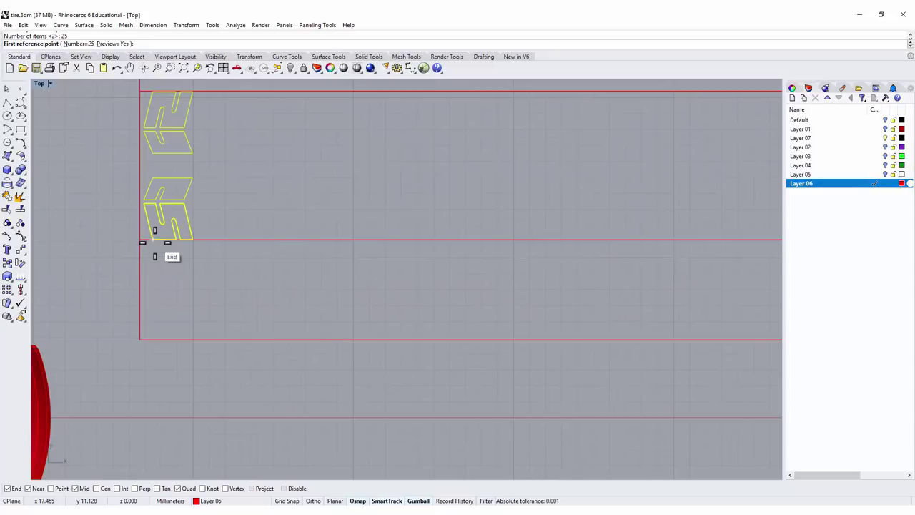
left_click(152, 240)
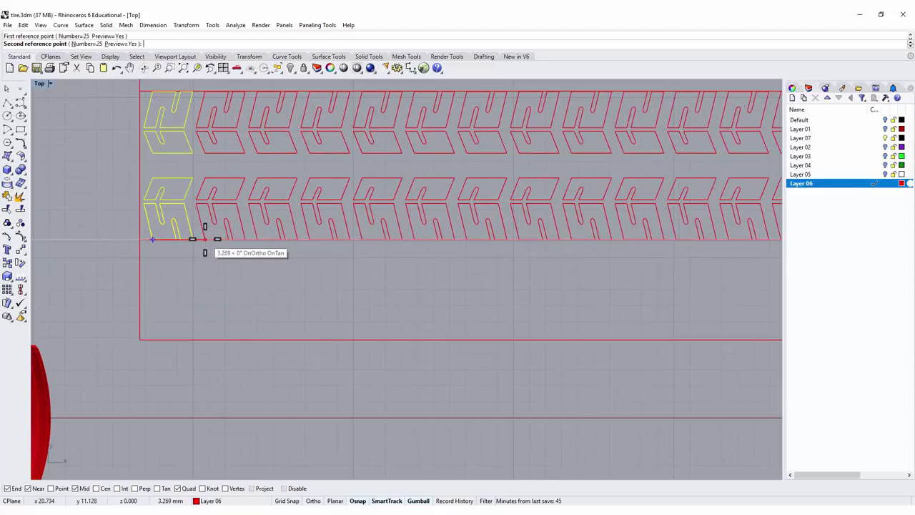
scroll(188, 240, "up", 5)
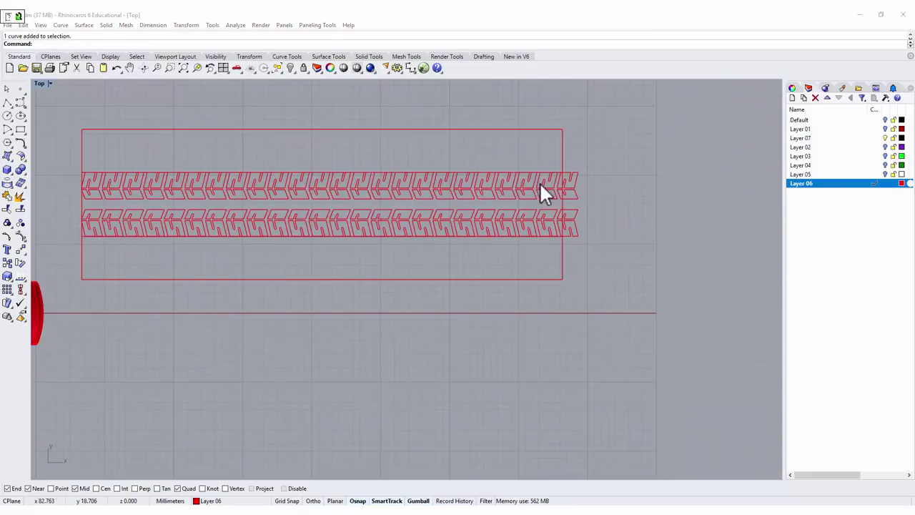
scroll(565, 192, "up", 1)
scroll(567, 186, "up", 3)
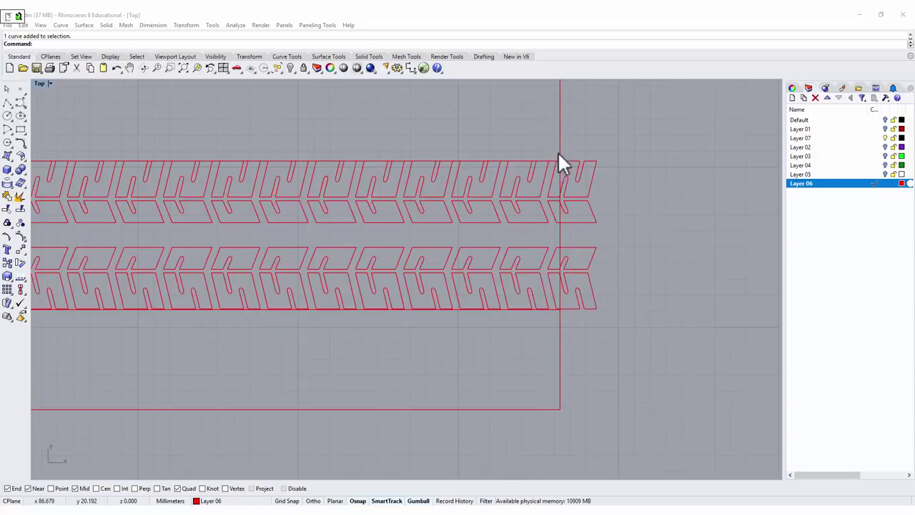
scroll(578, 259, "down", 5)
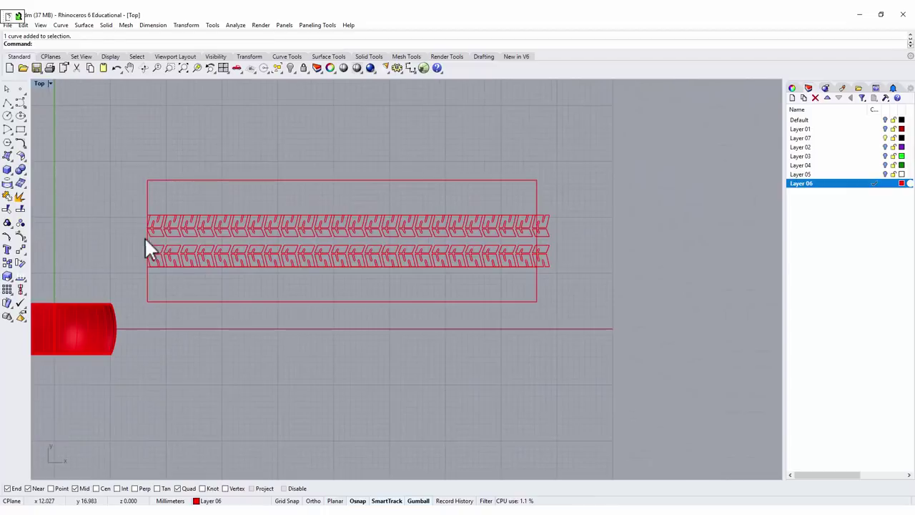
scroll(169, 228, "up", 1)
right_click_drag(571, 240, 546, 243)
scroll(581, 227, "up", 2)
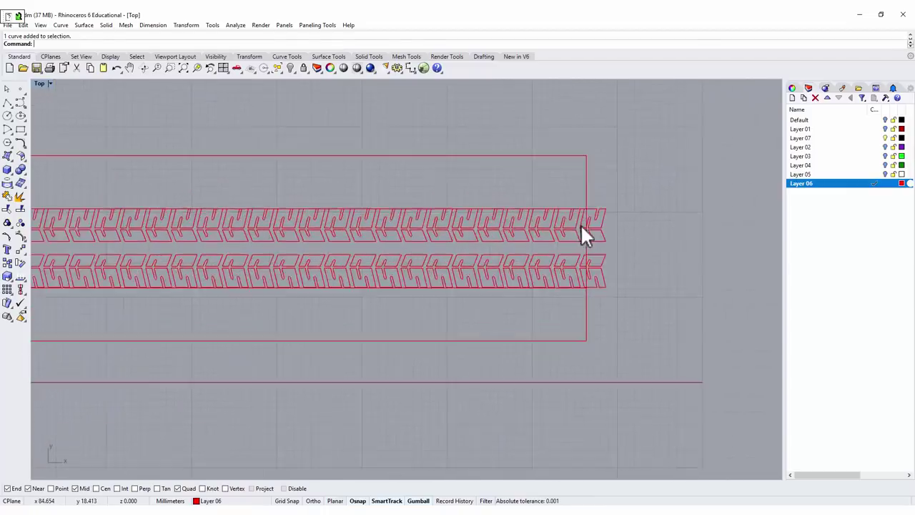
scroll(581, 229, "up", 1)
Select the band rectangle outline from the overlapping objects at the row's end
left_click(583, 191)
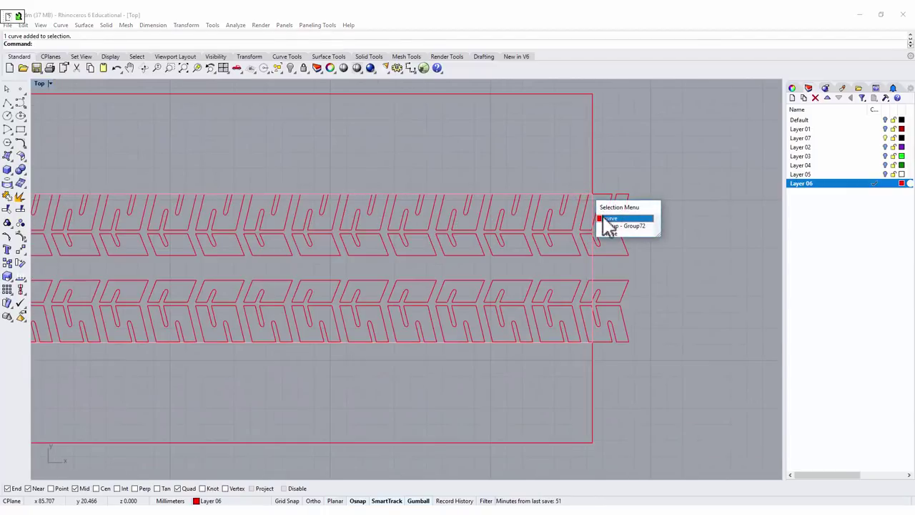
left_click(607, 219)
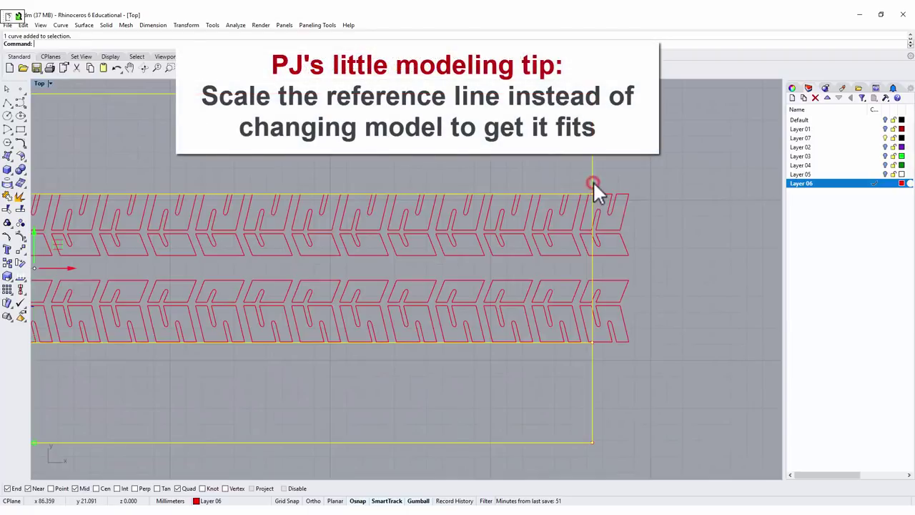
scroll(595, 180, "down", 1)
scroll(629, 180, "down", 1)
right_click_drag(654, 188, 622, 198)
scroll(103, 272, "down", 2)
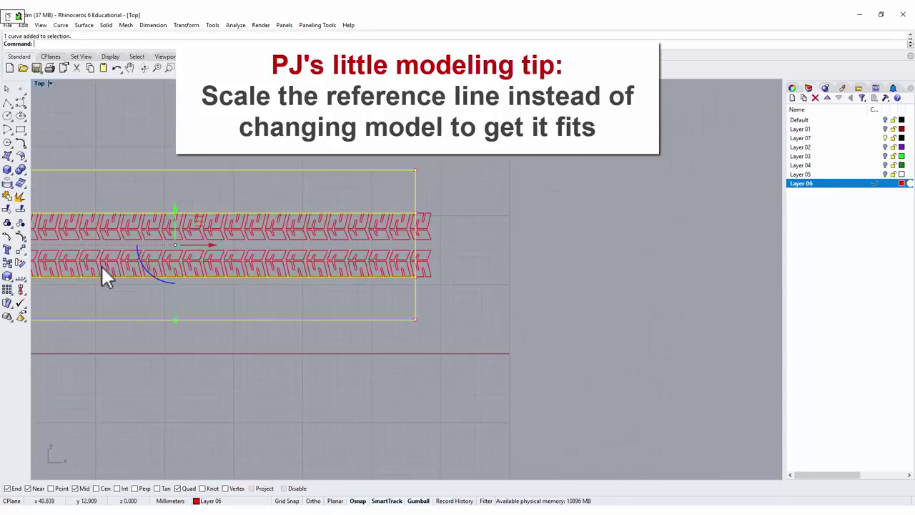
right_click_drag(103, 271, 358, 239)
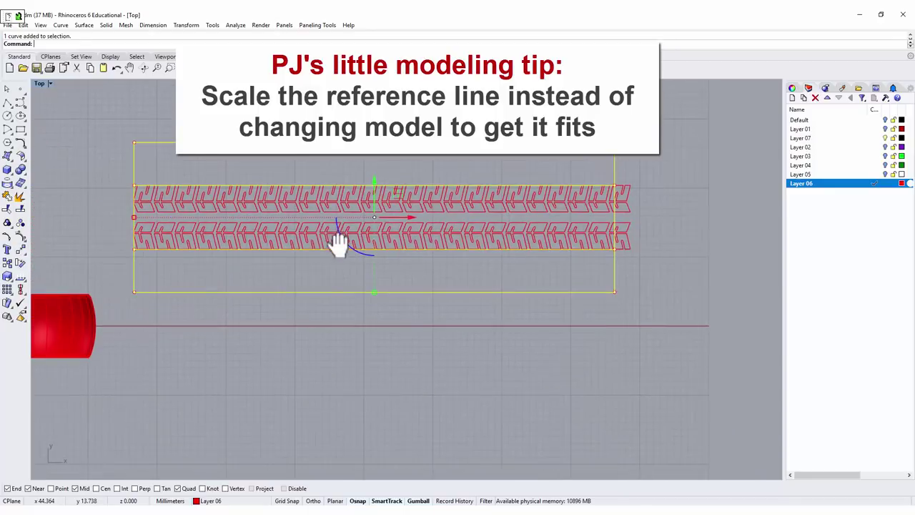
Scale1D the band rectangle from its left end so it reaches the tread row's end
left_click(10, 281)
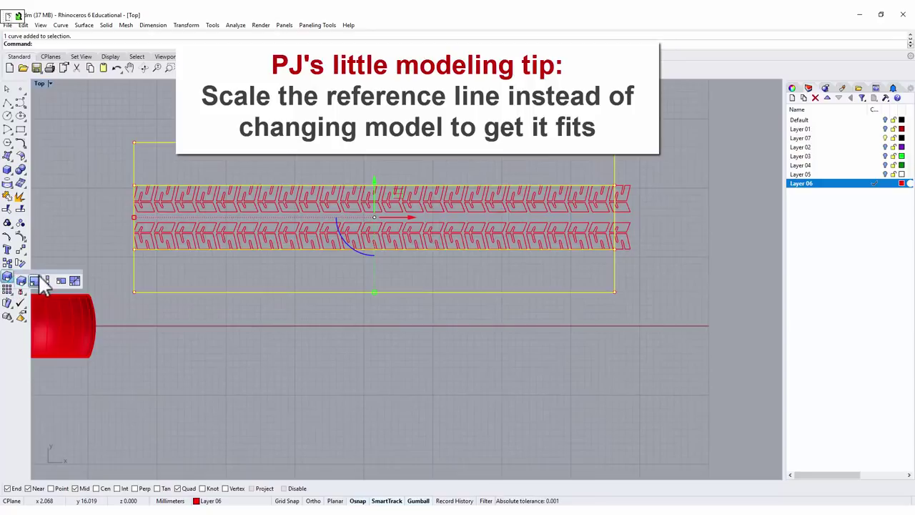
left_click(47, 281)
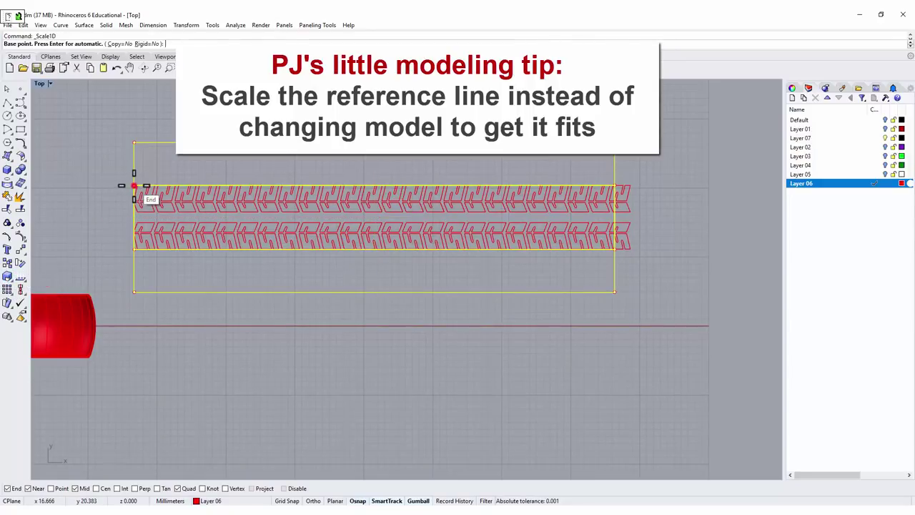
left_click(134, 186)
scroll(634, 192, "up", 3)
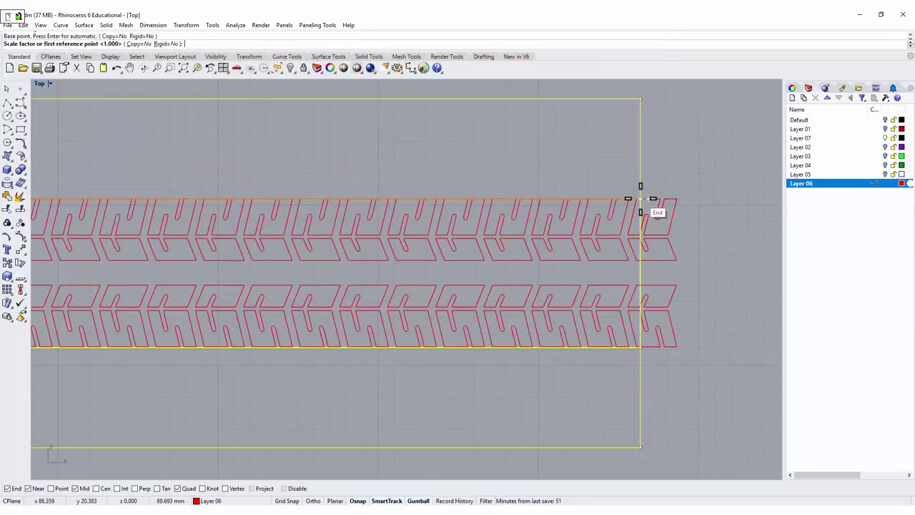
left_click(640, 199)
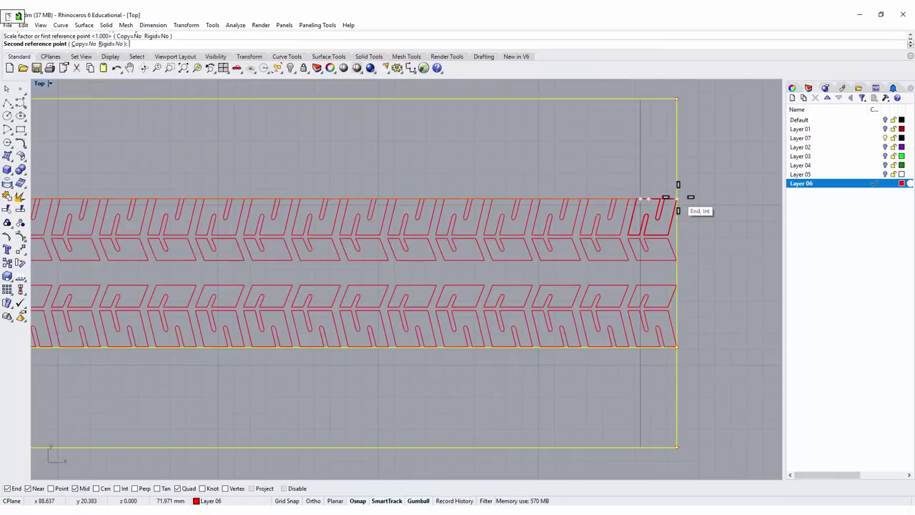
left_click(678, 198)
scroll(665, 252, "down", 4)
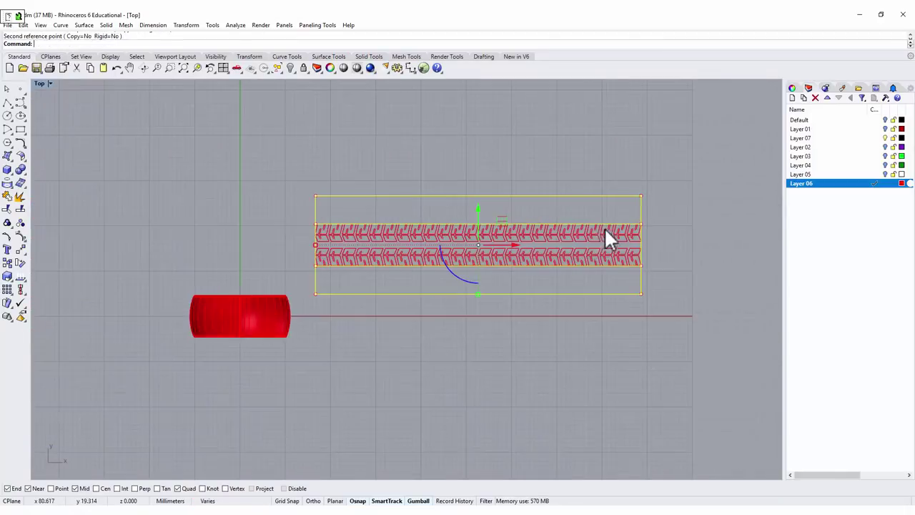
right_click_drag(604, 228, 559, 269)
Window-select all the tread curves in the band, leaving out the band outline
left_click(699, 253)
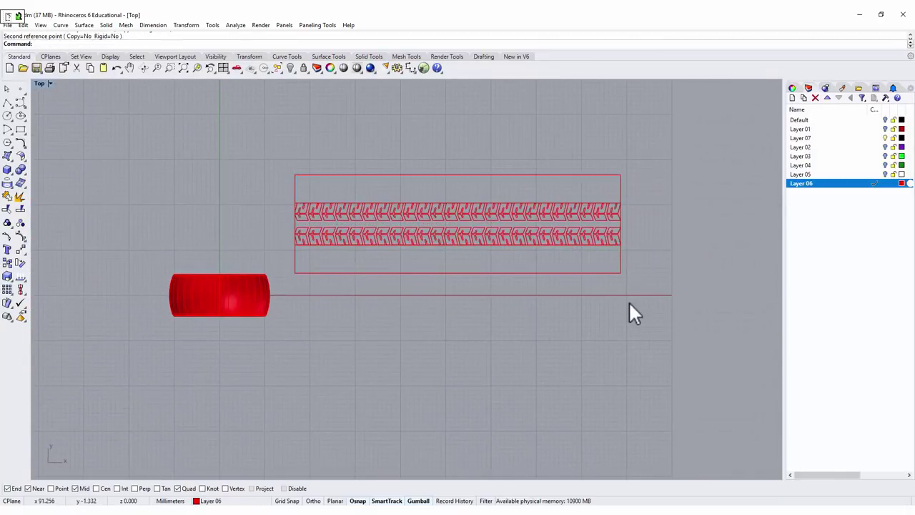
scroll(583, 299, "up", 2)
scroll(574, 290, "down", 1)
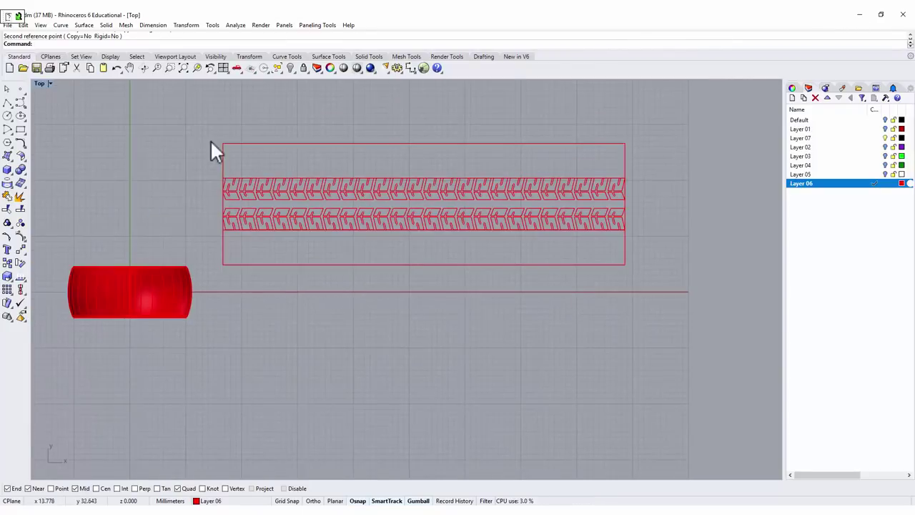
left_click_drag(626, 250, 593, 178)
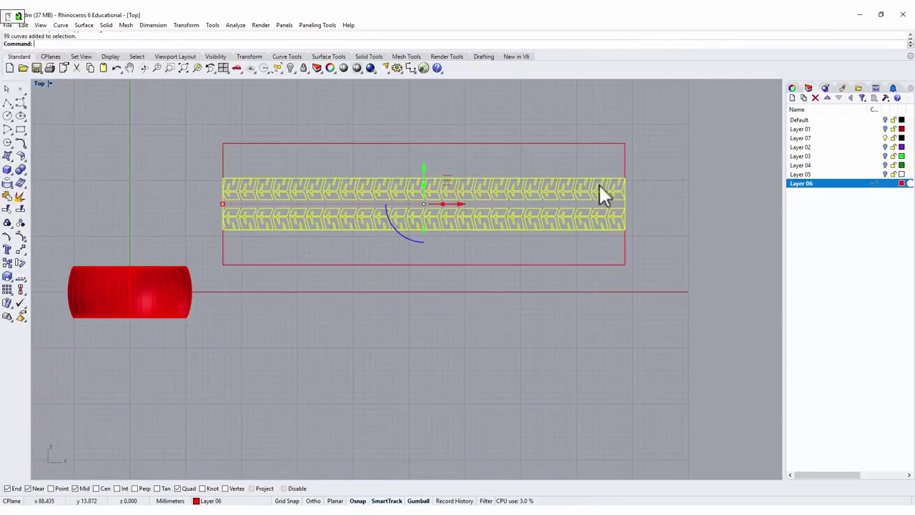
scroll(598, 174, "up", 3)
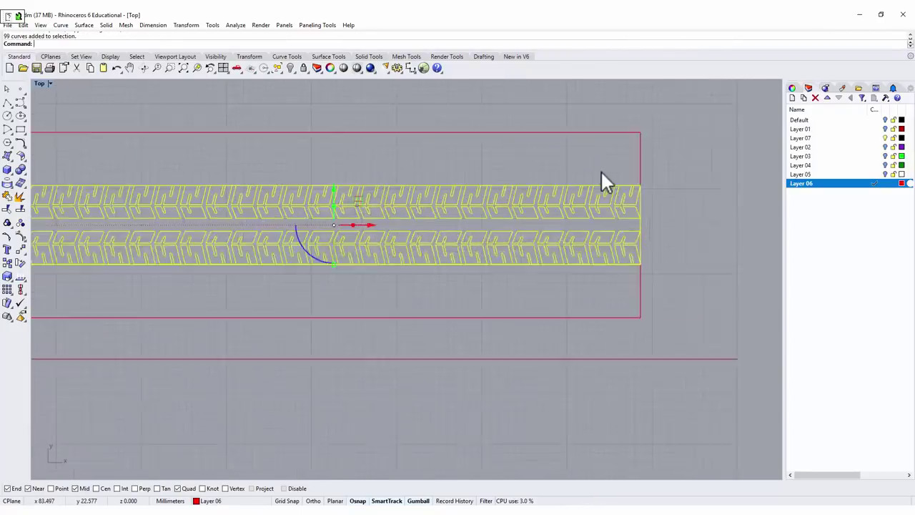
left_click(662, 235, "ctrl")
scroll(490, 215, "down", 3)
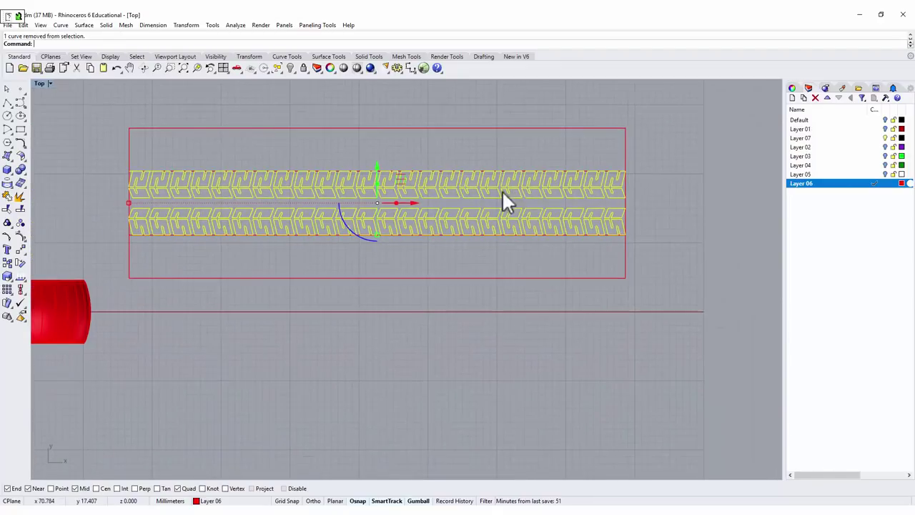
In the four-view layout, extrude the tread curves straight into solids with distance 0.8
double_click(37, 84)
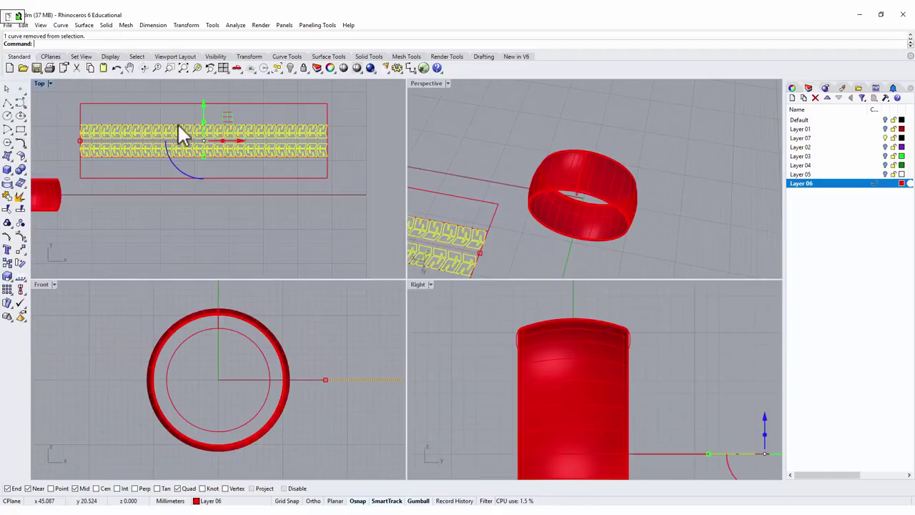
left_click(184, 27)
mouse_move(128, 28)
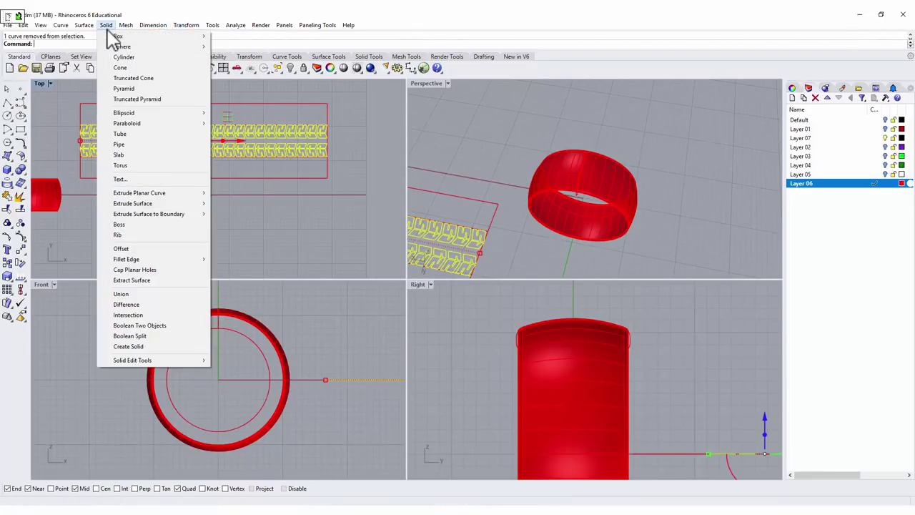
mouse_move(175, 195)
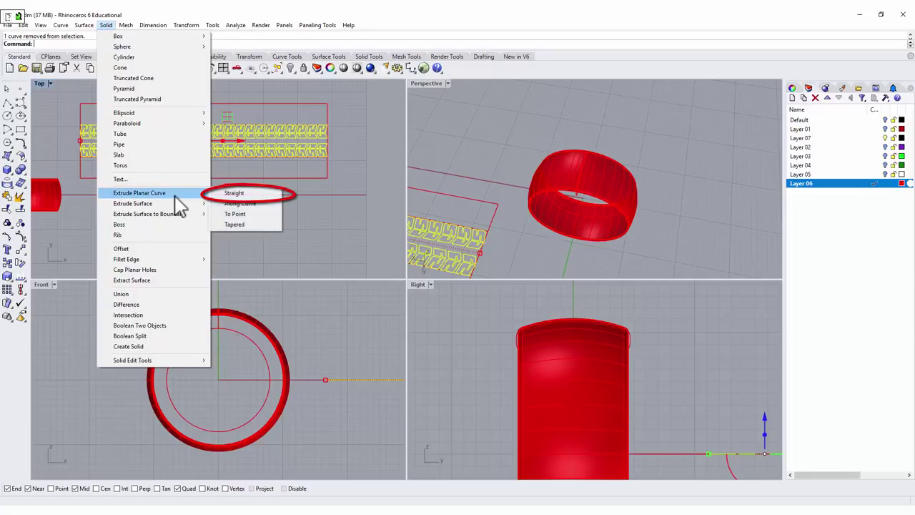
left_click(236, 195)
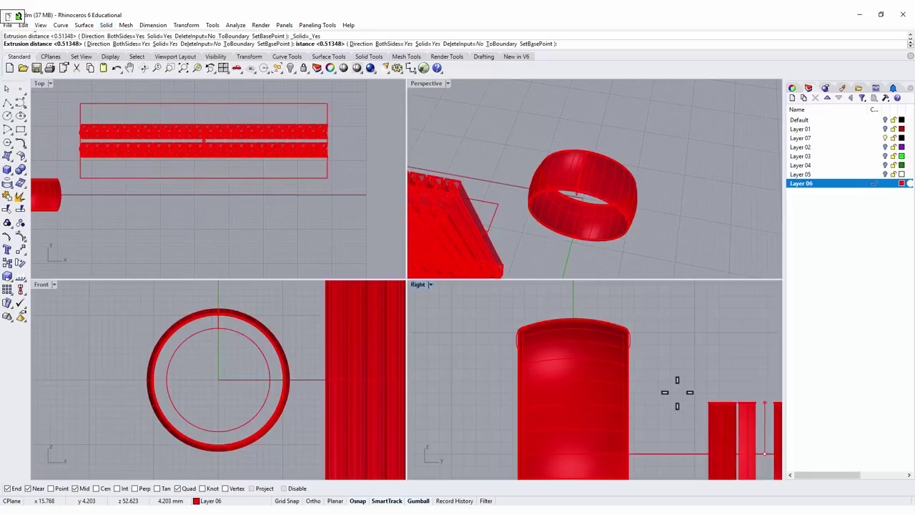
right_click_drag(705, 398, 617, 374)
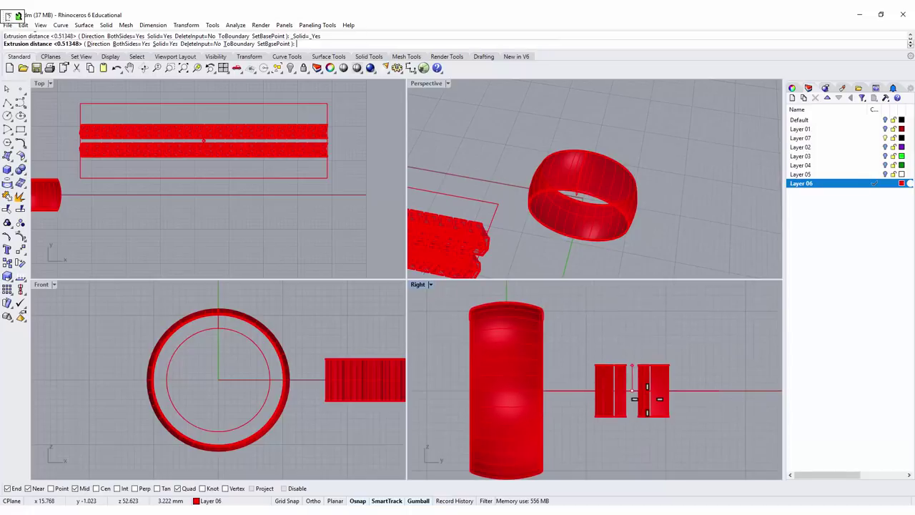
scroll(647, 400, "up", 2)
scroll(647, 411, "up", 2)
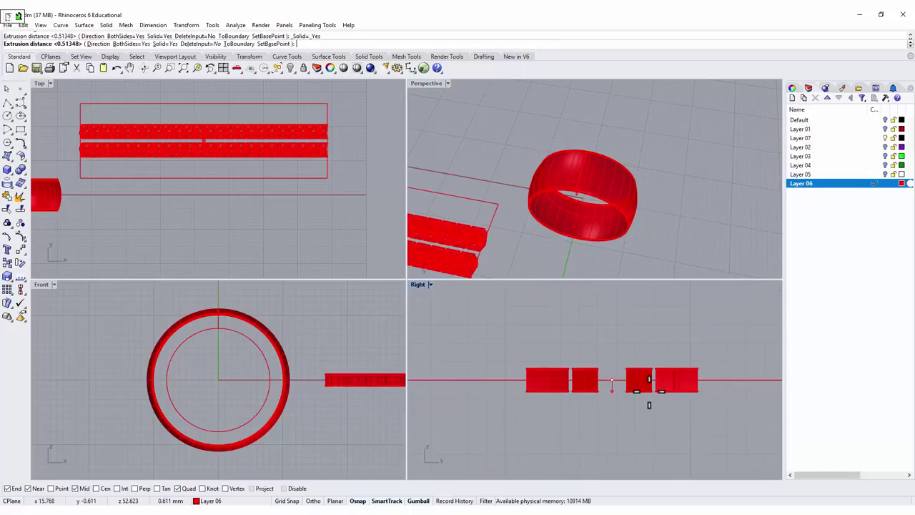
scroll(650, 403, "up", 2)
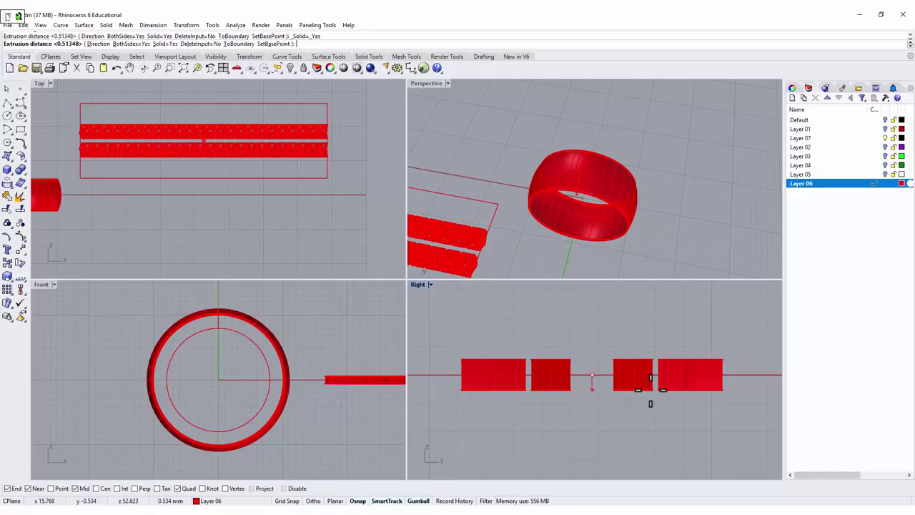
type(".8")
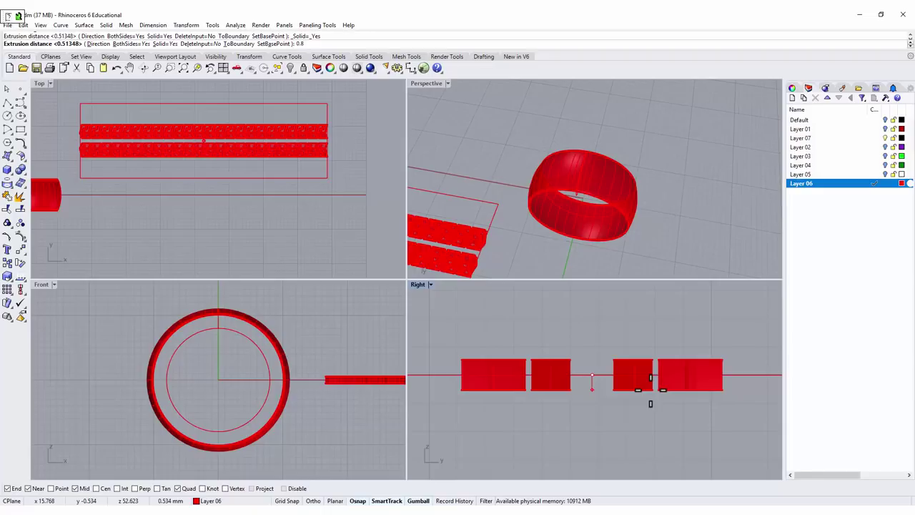
key("Return")
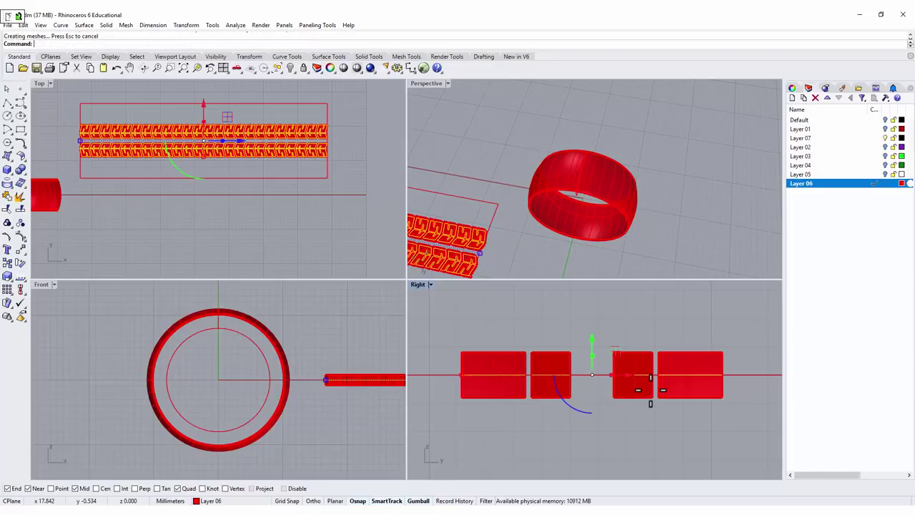
left_click(654, 200)
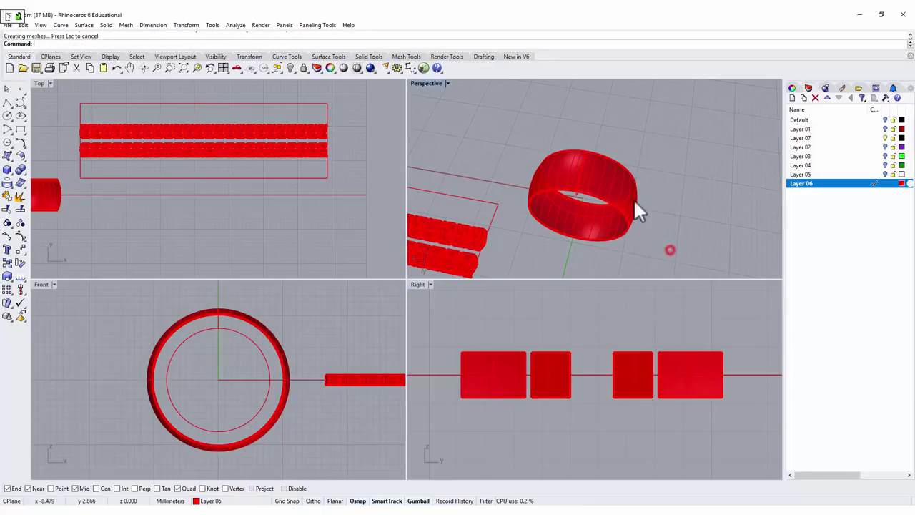
right_click_drag(654, 200, 403, 205)
key("Return")
scroll(497, 179, "up", 4)
scroll(499, 173, "up", 3)
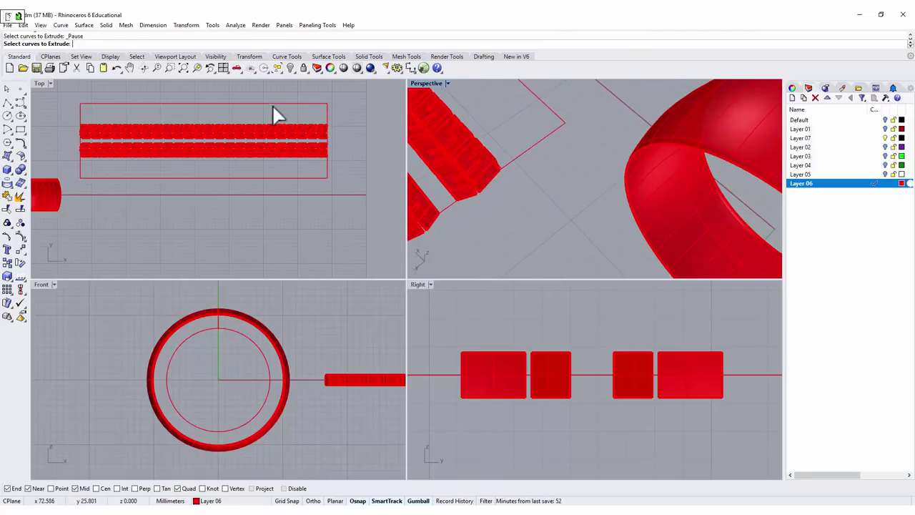
double_click(419, 83)
right_click_drag(526, 170, 274, 234)
scroll(255, 251, "up", 3)
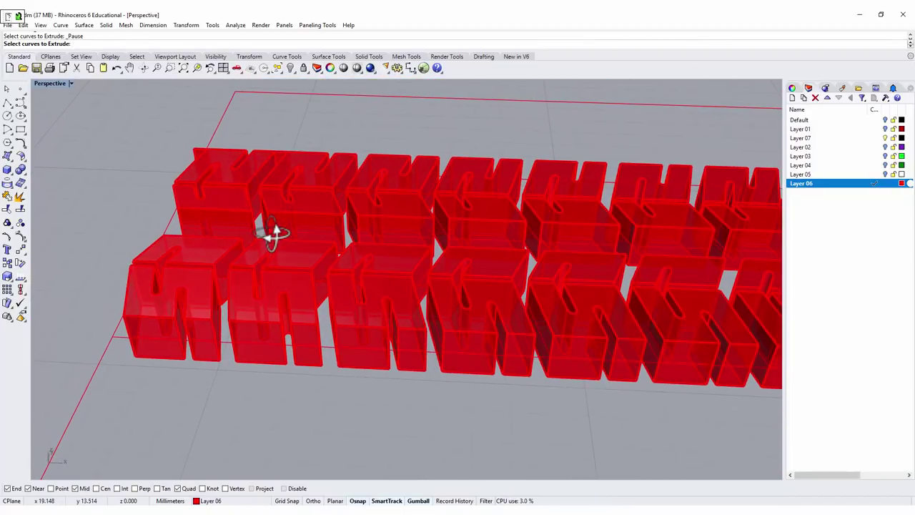
double_click(51, 83)
right_click_drag(362, 366, 118, 346)
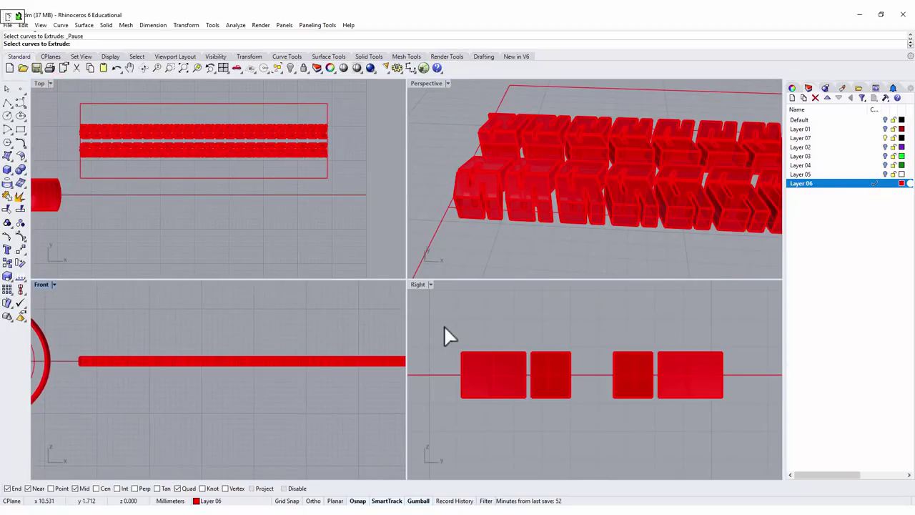
Fillet the top edges of all tread blocks with a 0.2 radius
left_click(20, 170)
left_click(101, 187)
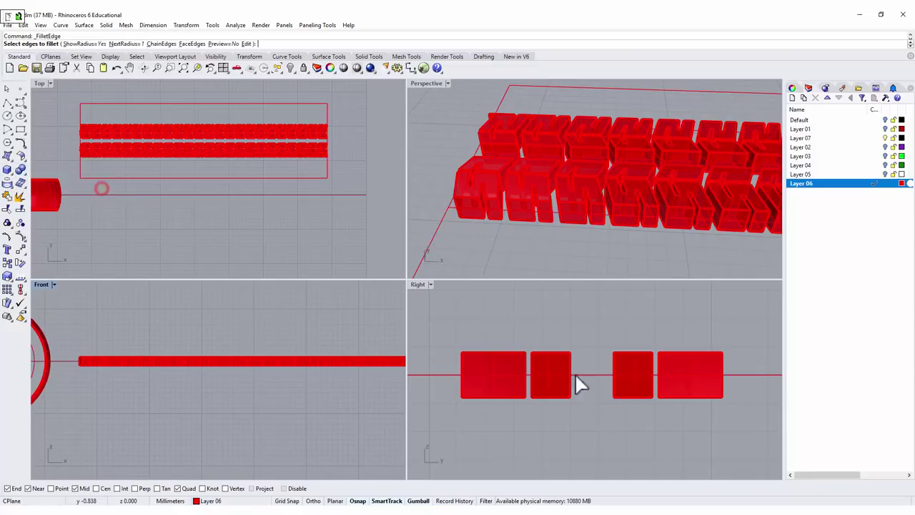
type("0.2")
key("Return")
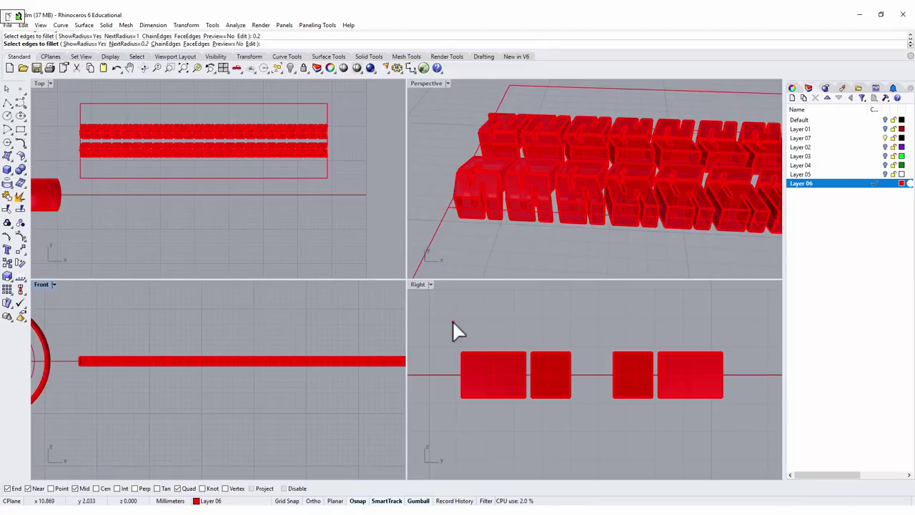
left_click_drag(453, 325, 747, 357)
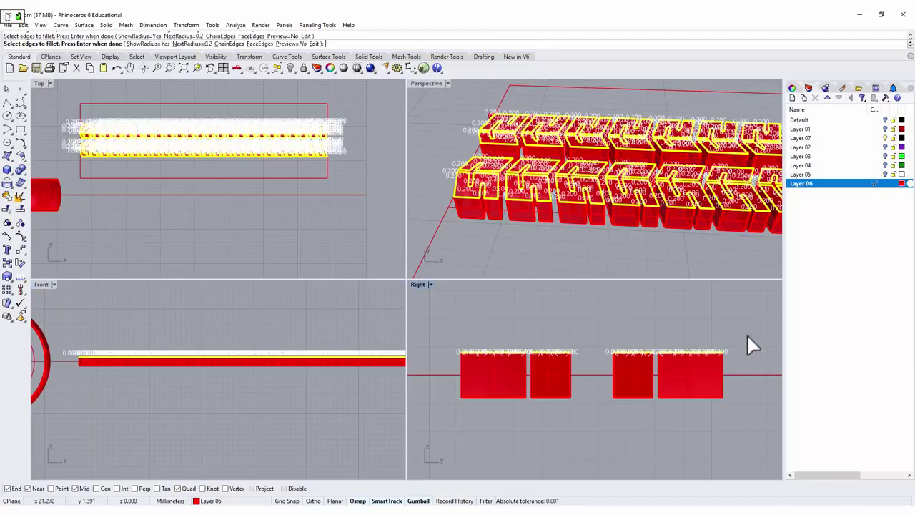
key("Return")
key("Return")
scroll(486, 116, "up", 2)
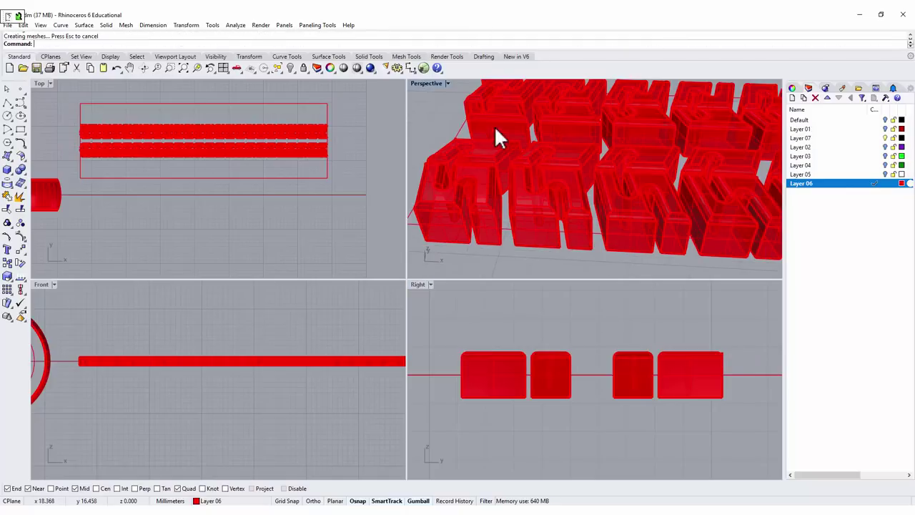
Select a pair of filleted blocks and confirm in Properties they are closed polysurfaces
double_click(422, 83)
right_click_drag(480, 170, 484, 202)
left_click(262, 263)
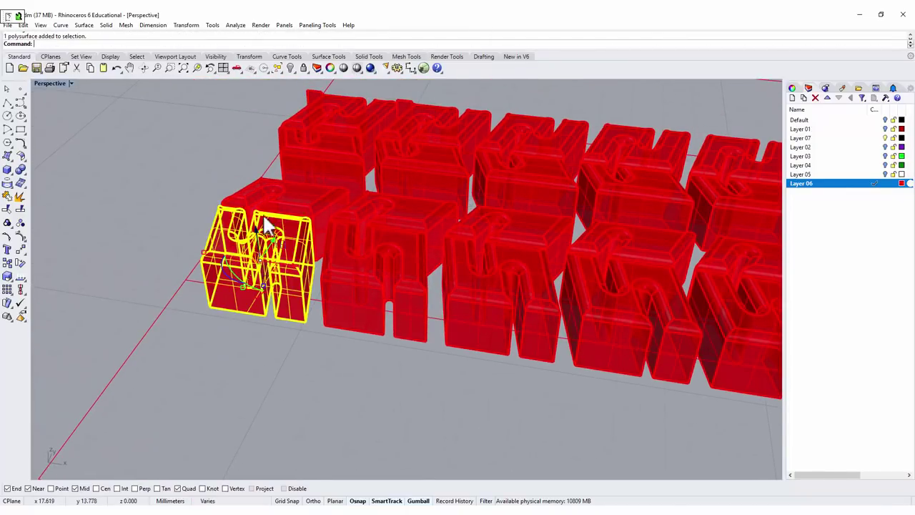
left_click(272, 211)
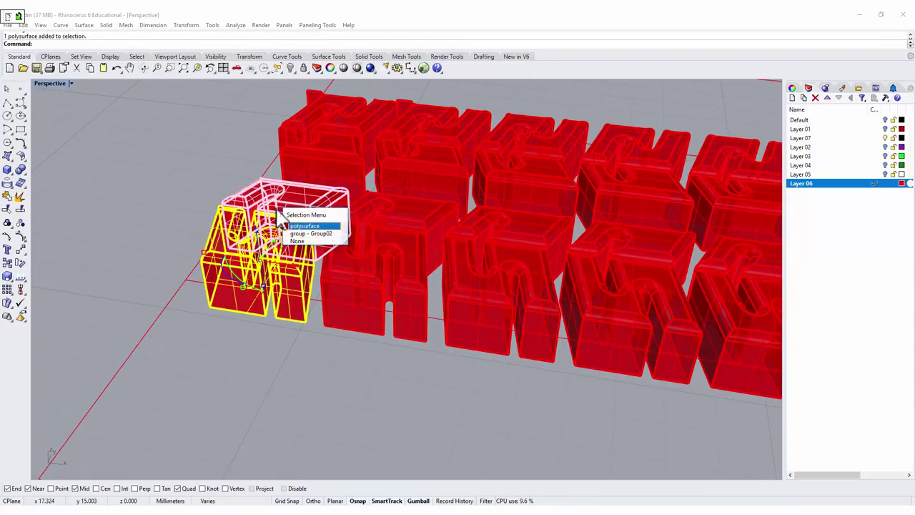
left_click(299, 233)
left_click(791, 87)
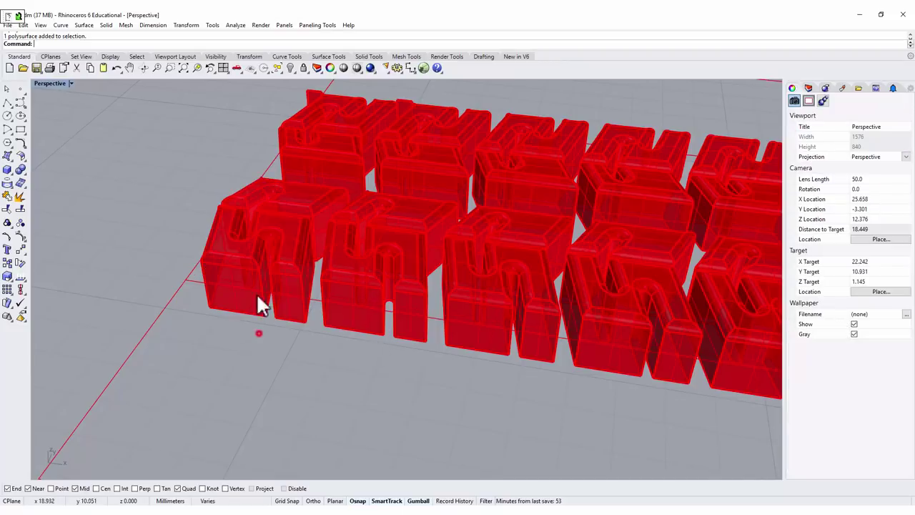
scroll(446, 330, "down", 5)
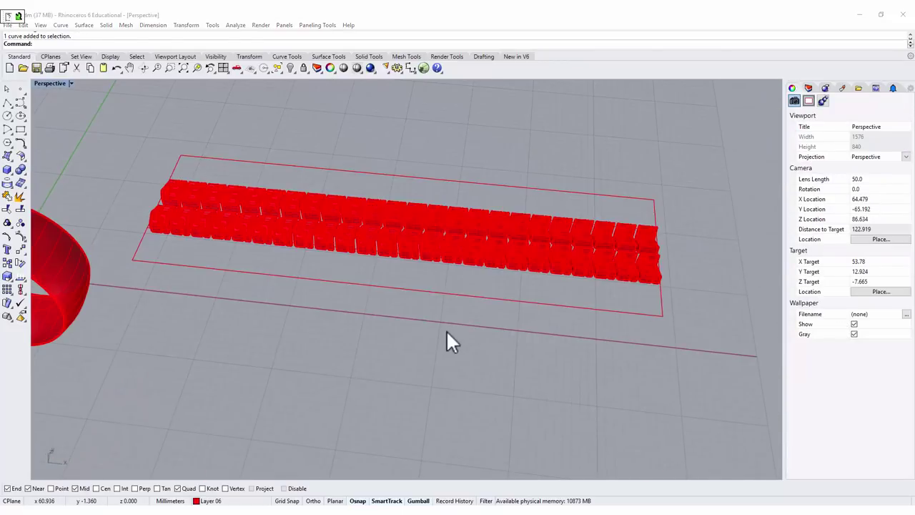
scroll(215, 304, "down", 2)
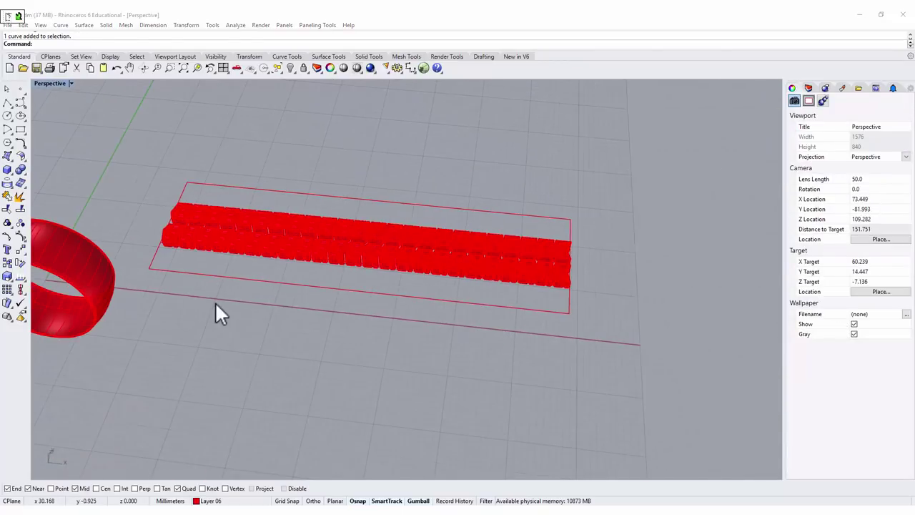
right_click_drag(224, 290, 189, 241)
scroll(537, 293, "up", 5)
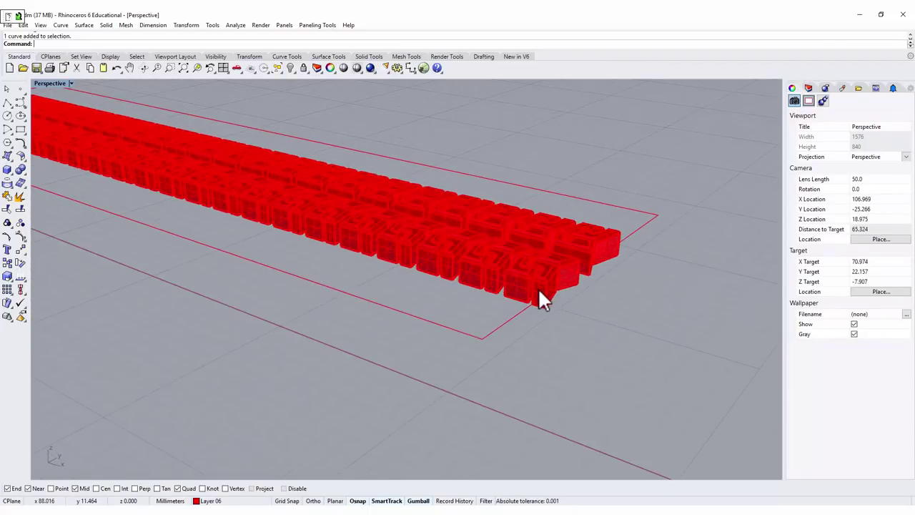
right_click_drag(546, 278, 498, 281)
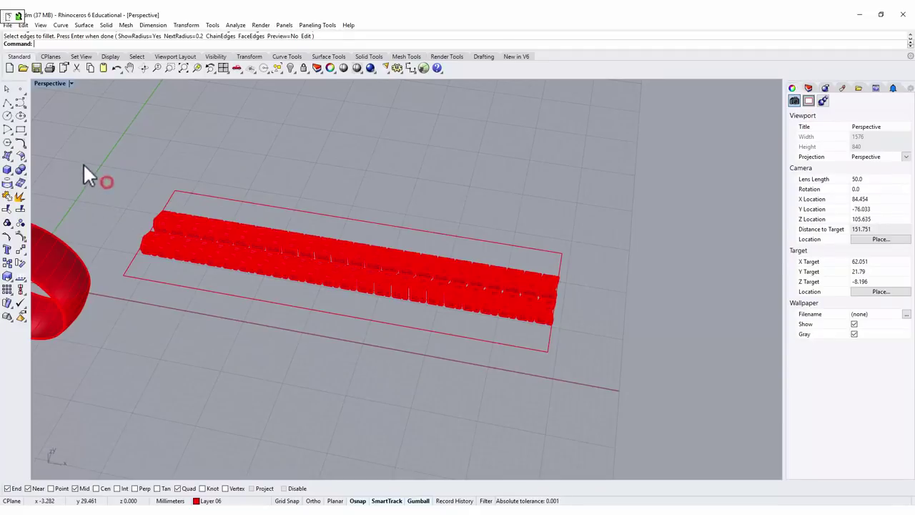
Select all the tread blocks, leaving out the boundary rectangle
left_click_drag(84, 170, 614, 329)
scroll(577, 321, "up", 5)
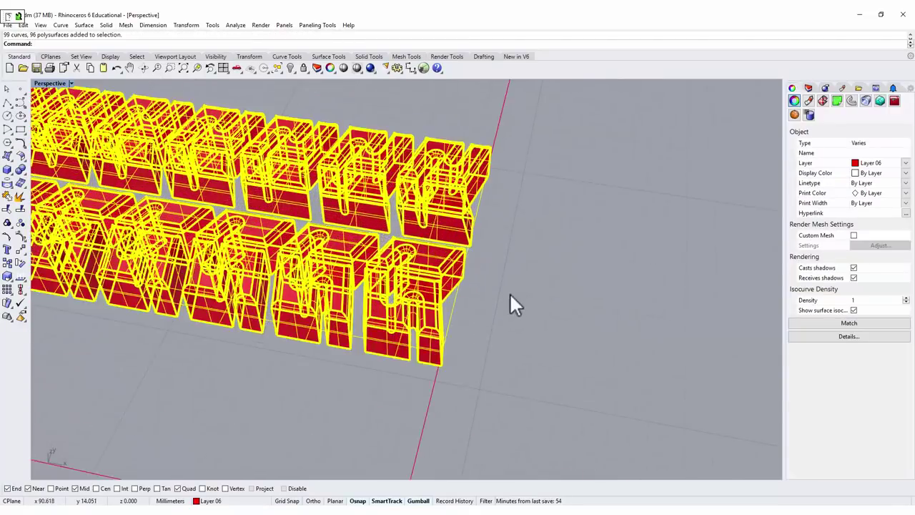
scroll(499, 298, "up", 2)
left_click(451, 311, "ctrl")
scroll(440, 249, "down", 5)
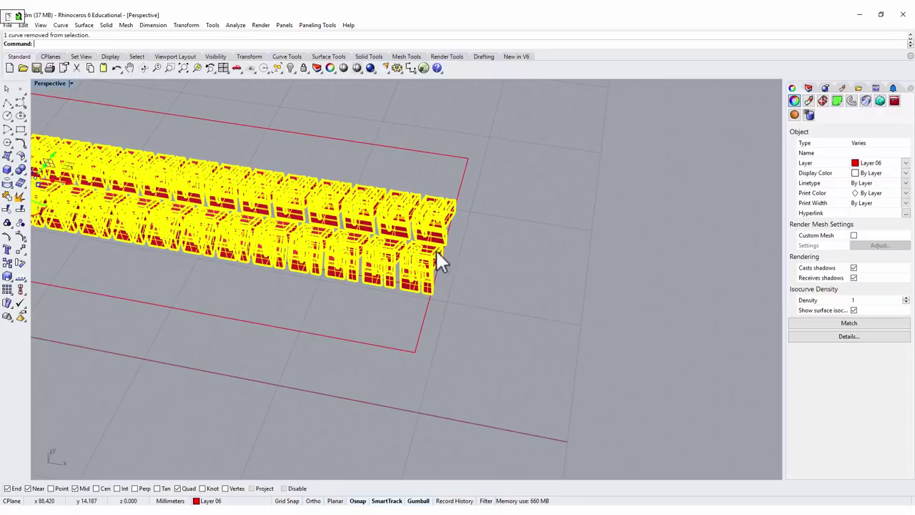
right_click_drag(382, 241, 597, 295, "shift")
Run CageEdit with a BoundingBox, World-aligned 4×4×4-point cage over the global region
type("CageEdit")
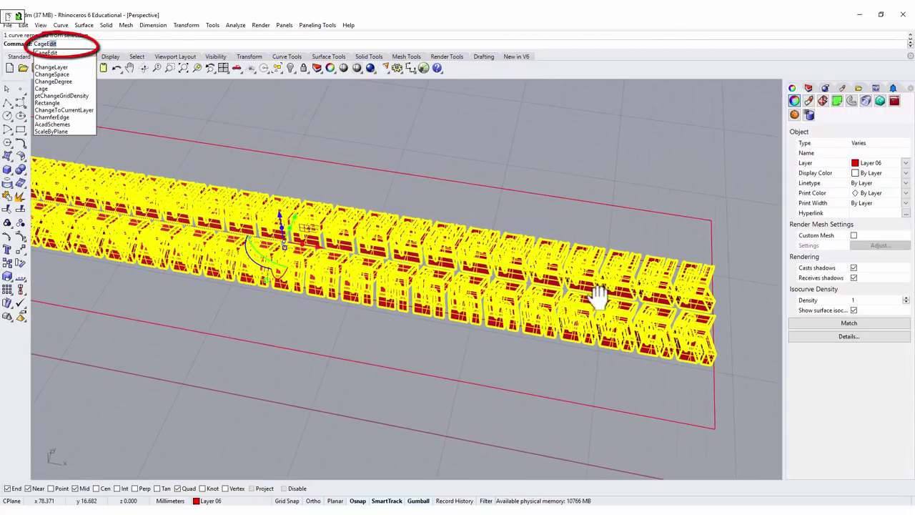
key("Return")
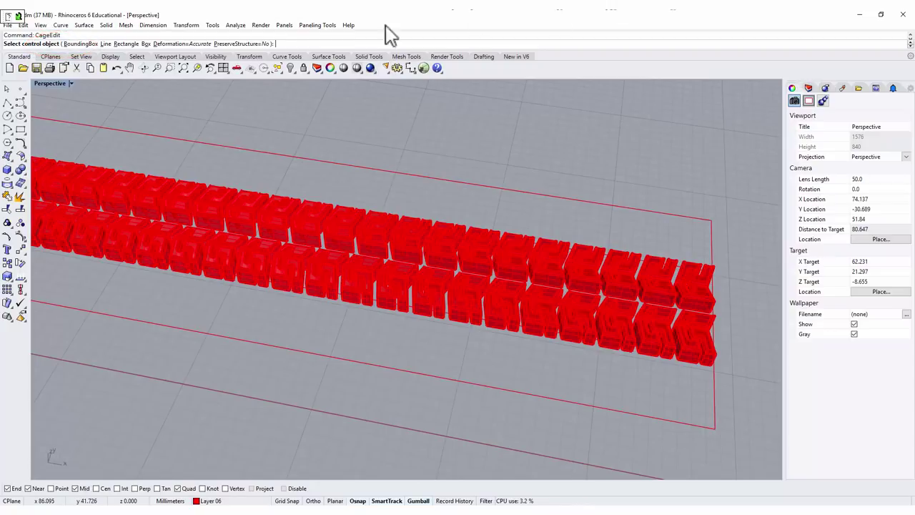
left_click(85, 44)
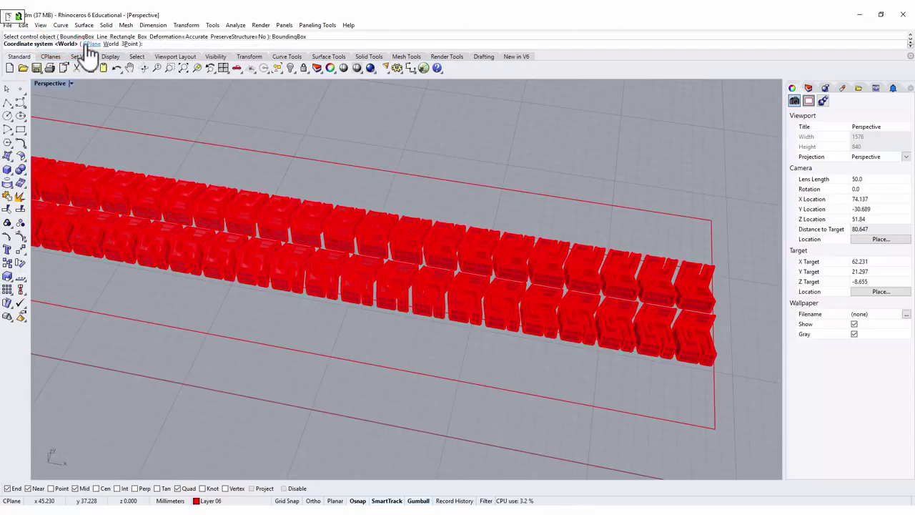
key("Return")
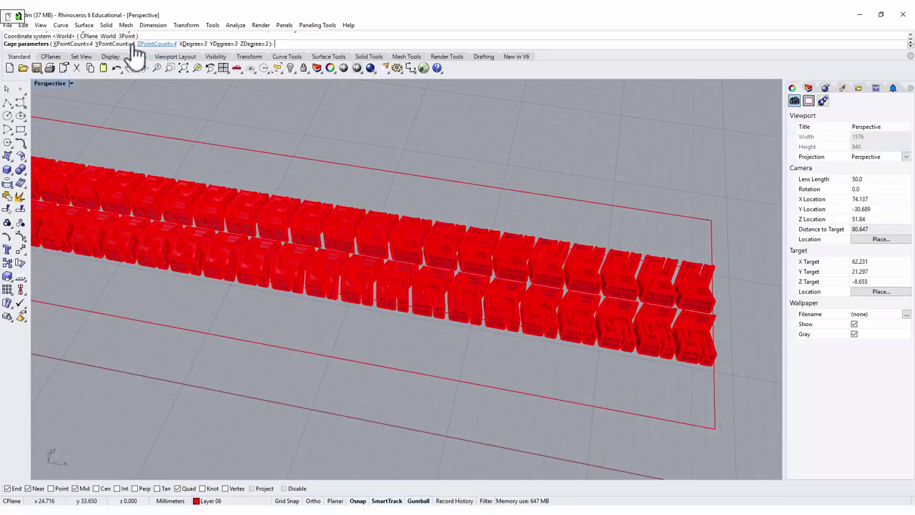
key("Return")
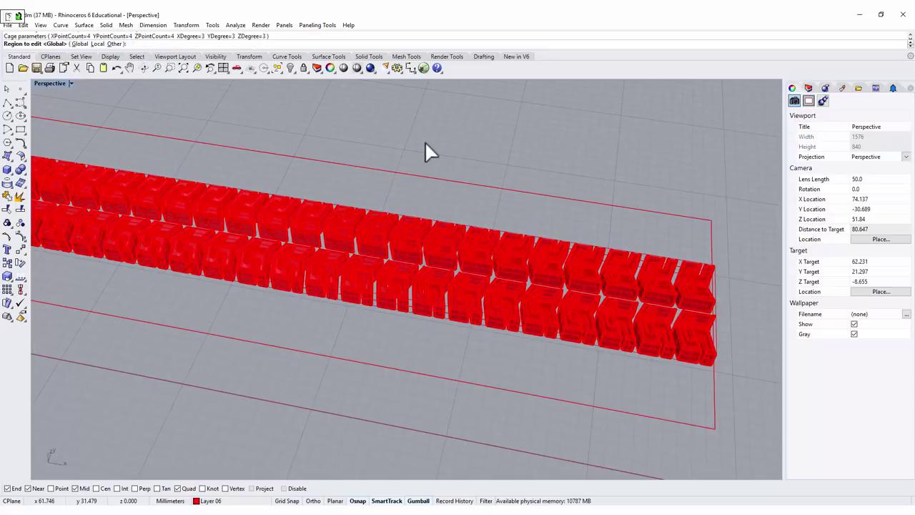
key("Return")
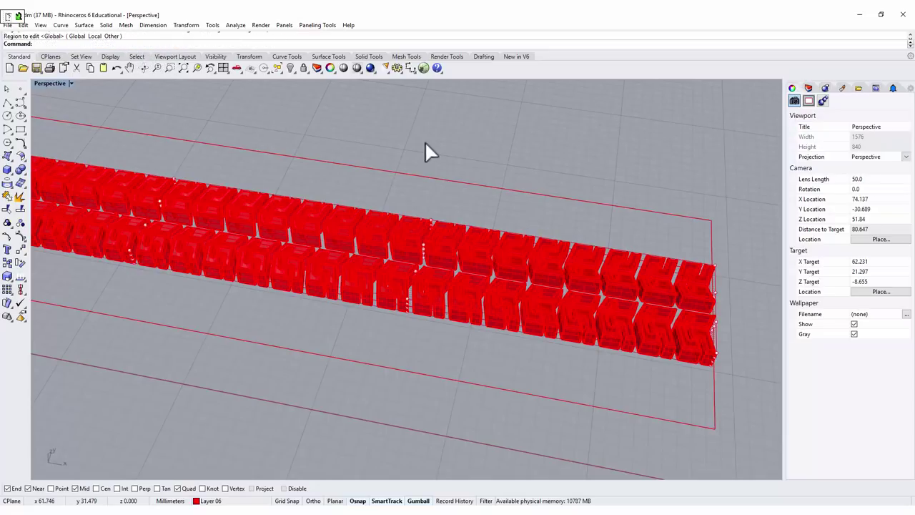
key("Return")
scroll(379, 357, "down", 2)
right_click(382, 360)
right_click_drag(384, 374, 353, 329)
In the Right view, squeeze both outer columns of cage points vertically to taper the tread
double_click(51, 83)
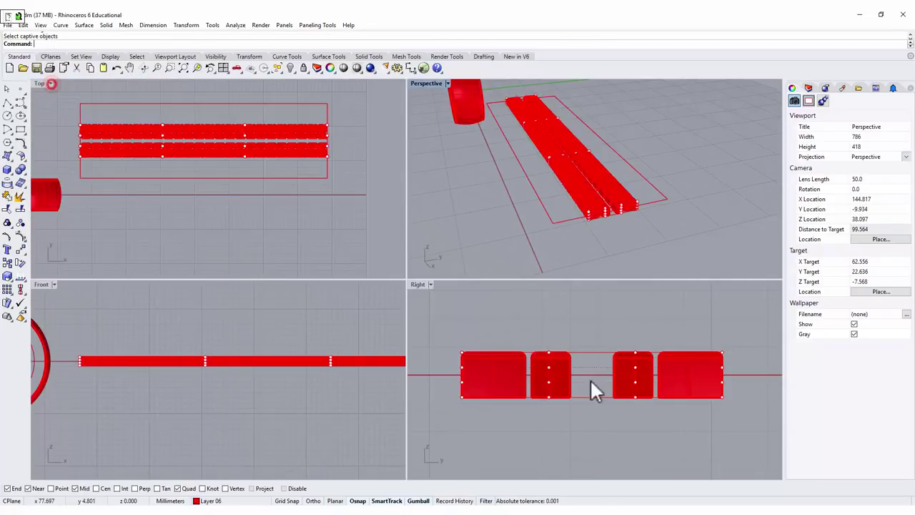
left_click_drag(434, 319, 493, 453)
left_click_drag(605, 333, 582, 436)
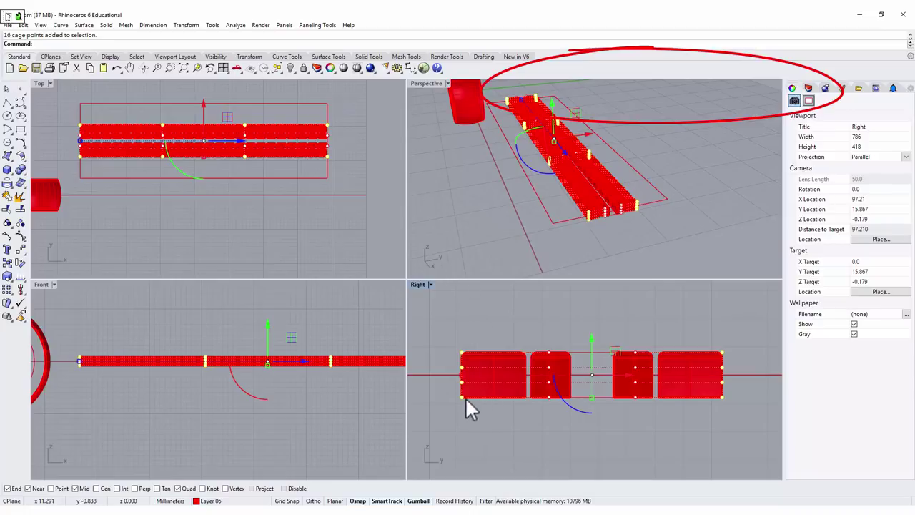
left_click_drag(591, 397, 592, 376)
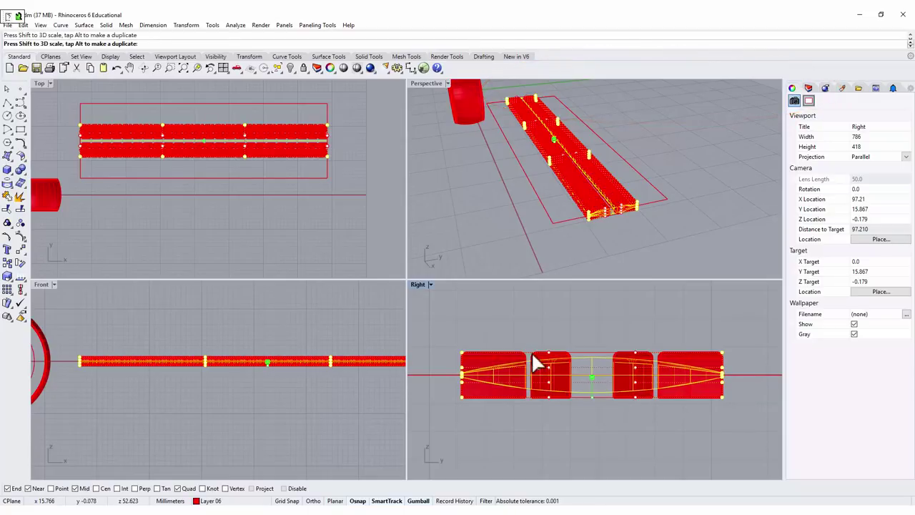
left_click(461, 372)
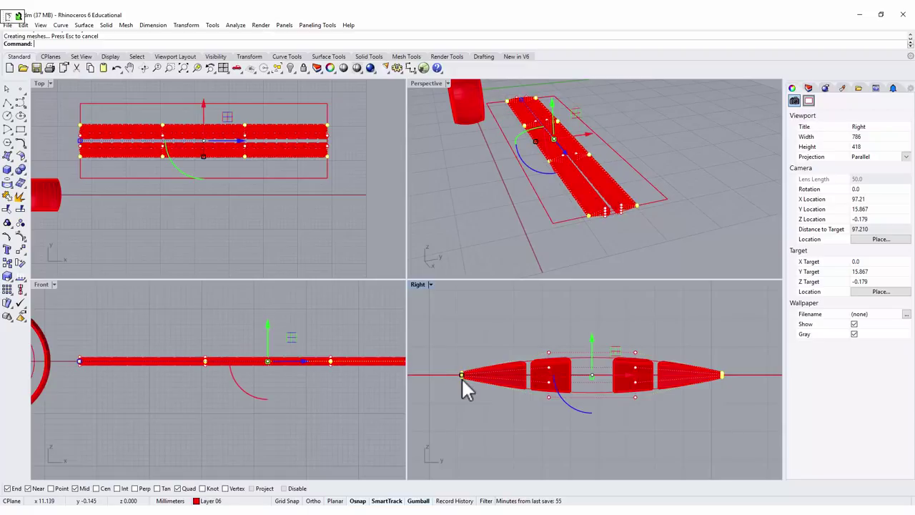
right_click_drag(707, 219, 683, 214)
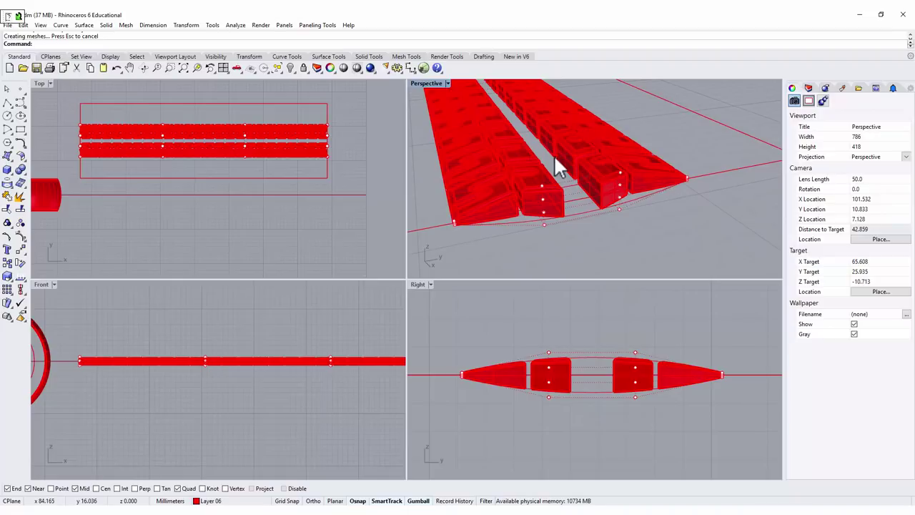
Change Layer 06's colour from red to black
left_click(809, 88)
left_click(903, 183)
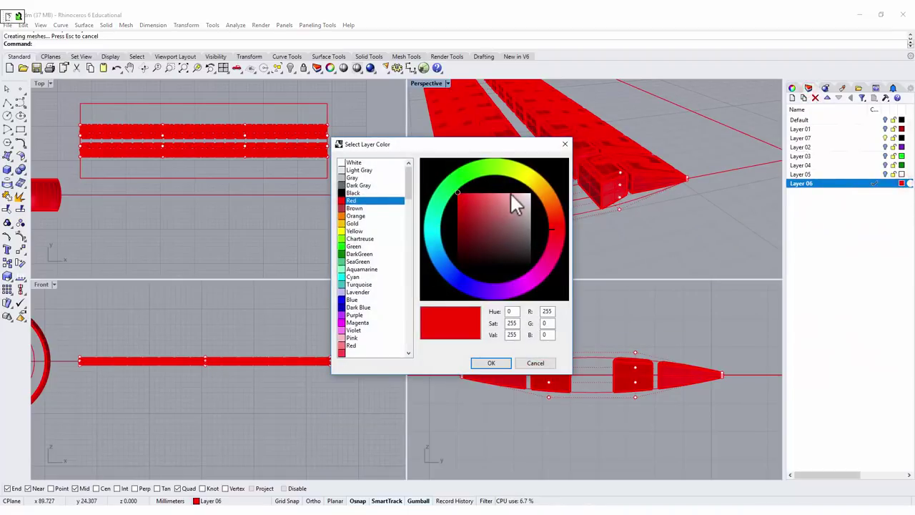
left_click_drag(476, 243, 455, 277)
left_click(497, 363)
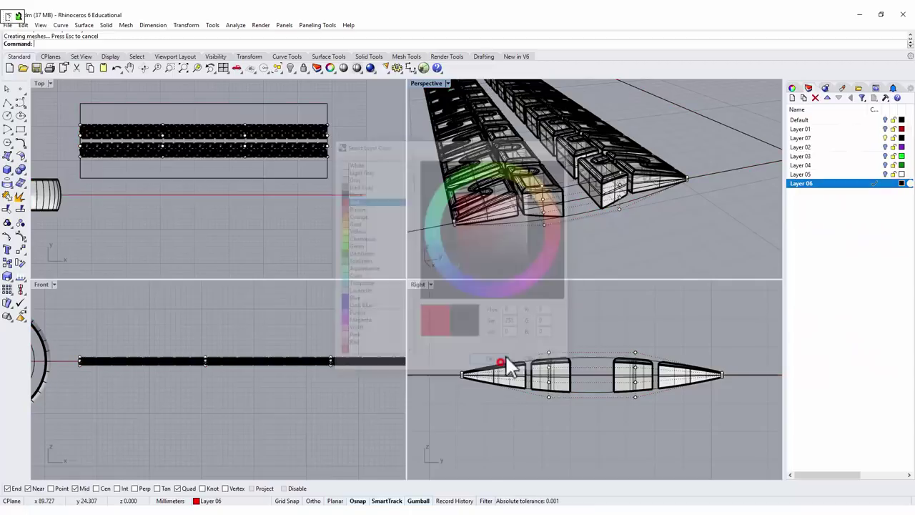
Window-select all the tread pieces in the Top view
mouse_move(694, 210)
right_mouse_down()
mouse_move(670, 221)
mouse_move(676, 208)
mouse_move(706, 204)
mouse_move(717, 213)
mouse_move(707, 210)
right_mouse_up()
scroll(714, 380, "up", 3)
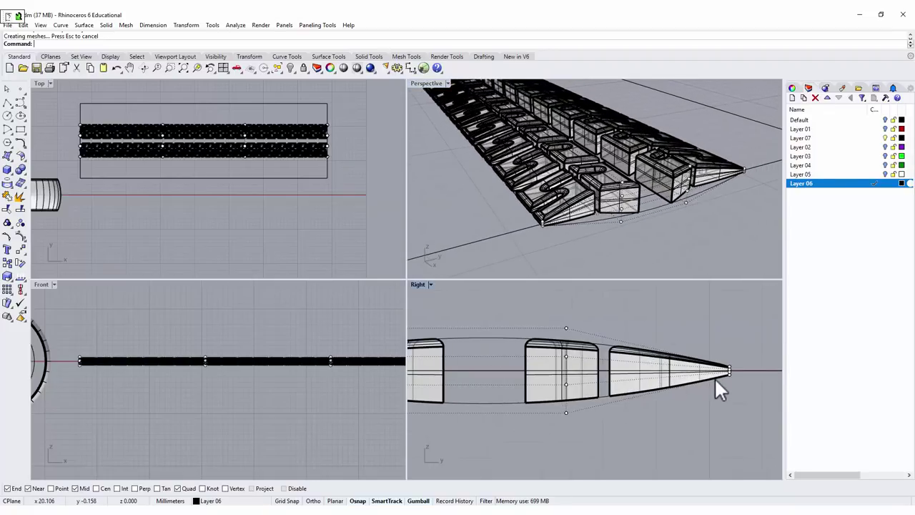
left_click(266, 211)
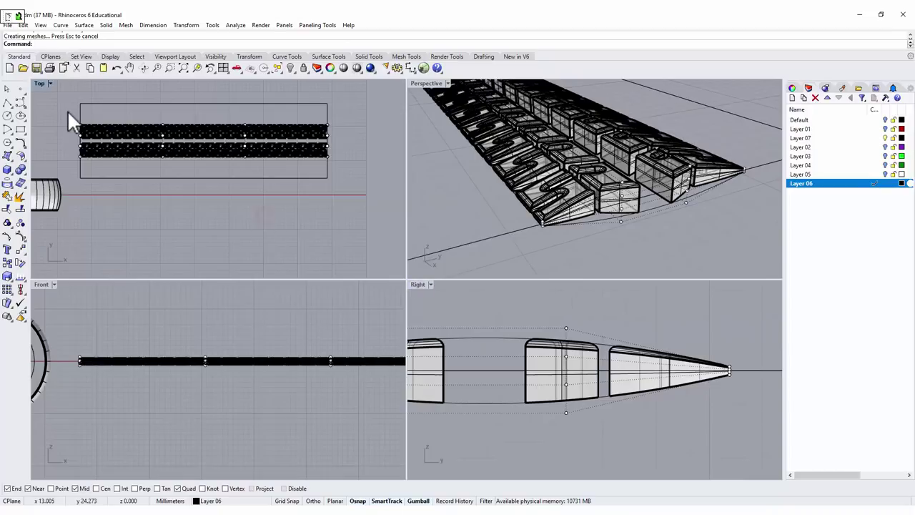
left_click_drag(68, 112, 361, 172)
scroll(301, 141, "up", 5)
Drop the boundary curve from the selection and group the tread solids
left_click(334, 153, "ctrl")
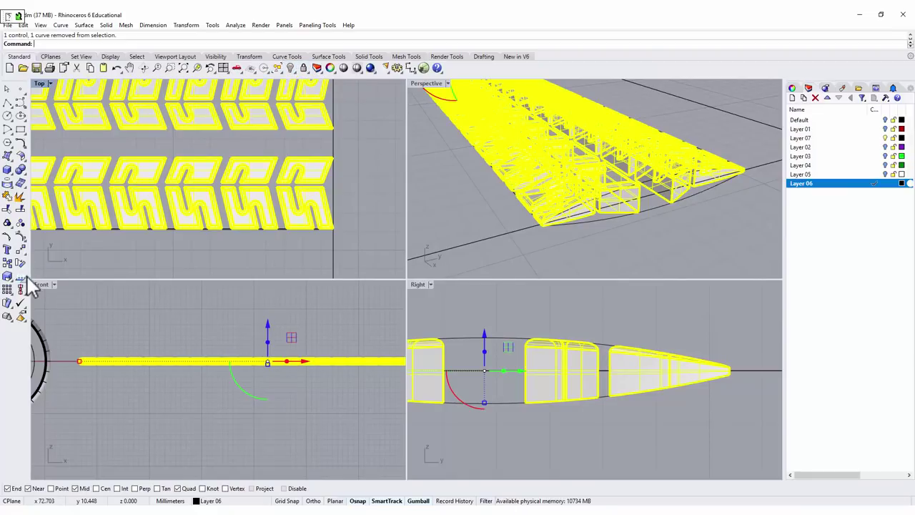
left_click(8, 225)
scroll(229, 215, "down", 3)
scroll(521, 160, "down", 5)
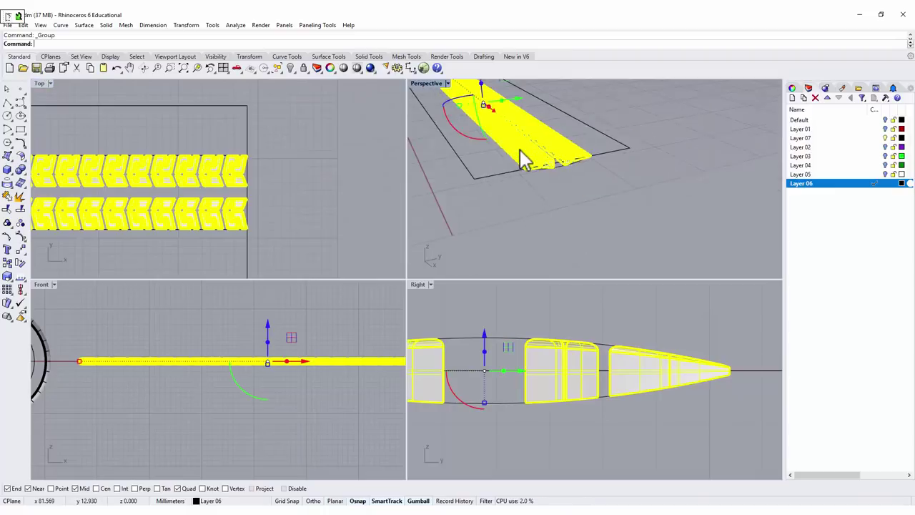
scroll(500, 174, "up", 2)
scroll(541, 188, "up", 3)
scroll(578, 166, "down", 2)
Create a planar surface from the strip outline curves under the tread
right_click_drag(578, 166, 482, 128)
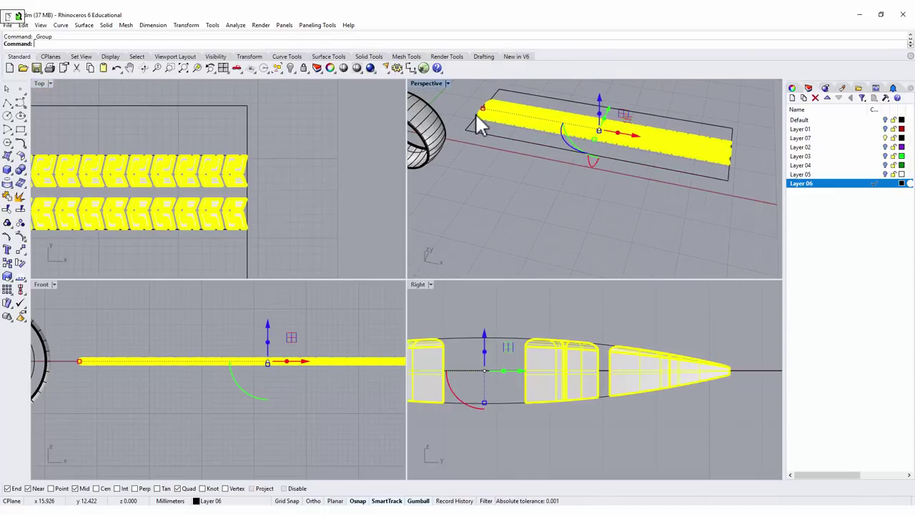
left_click(296, 139)
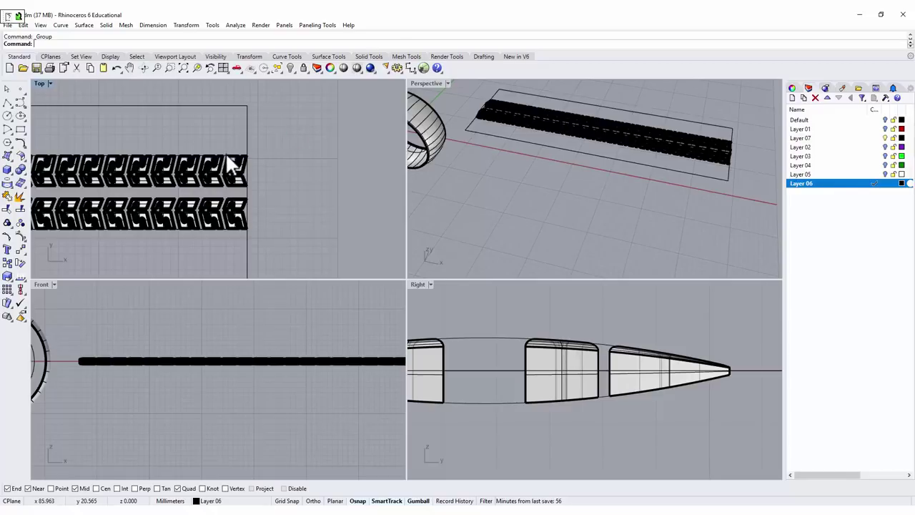
left_click(225, 153)
left_click(261, 180)
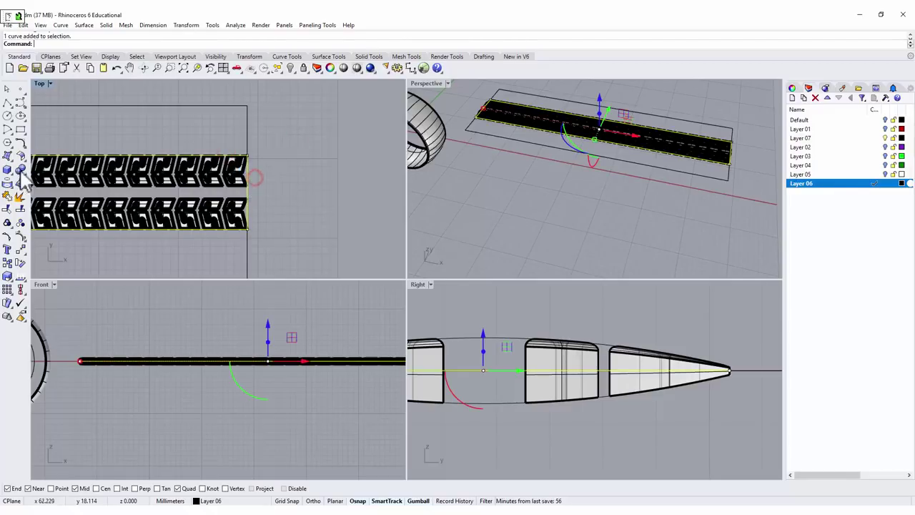
left_click(8, 155)
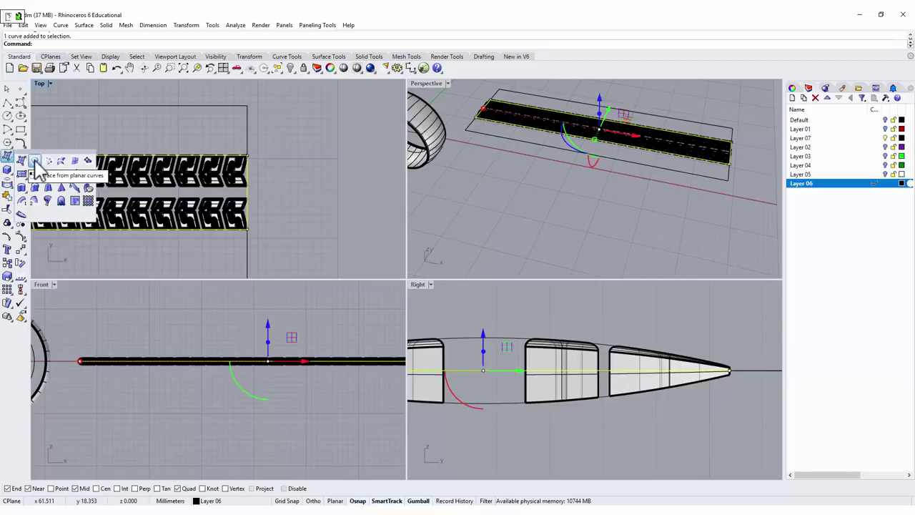
left_click(35, 162)
Maximize Perspective and choose the tread pattern as the objects for Flow along Surface
double_click(426, 83)
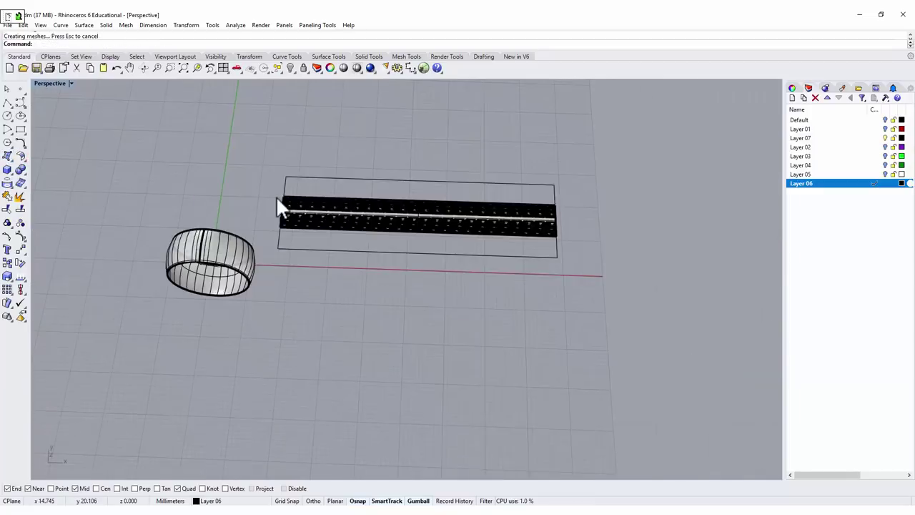
scroll(286, 198, "up", 1)
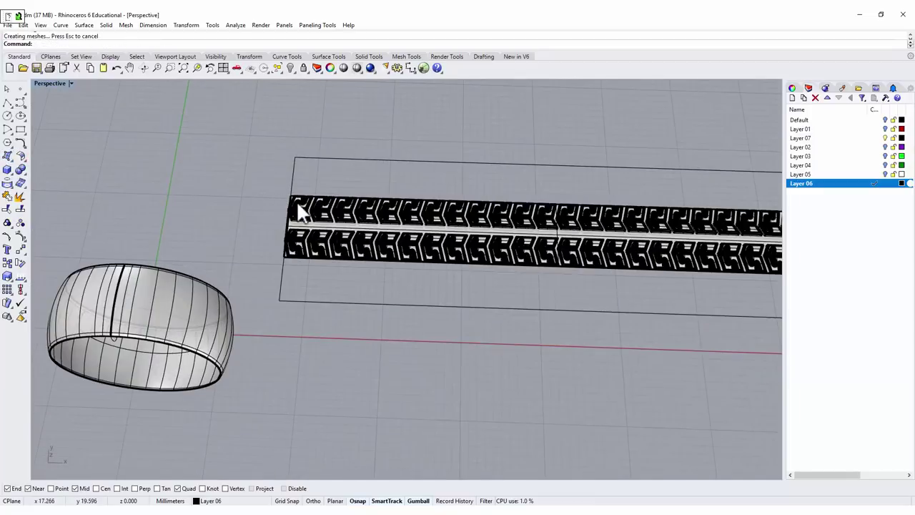
left_click(184, 26)
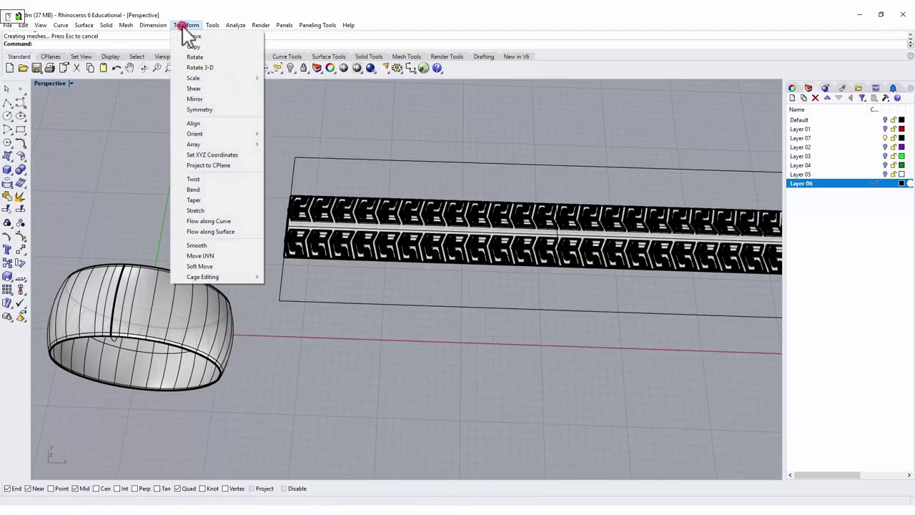
left_click(228, 241)
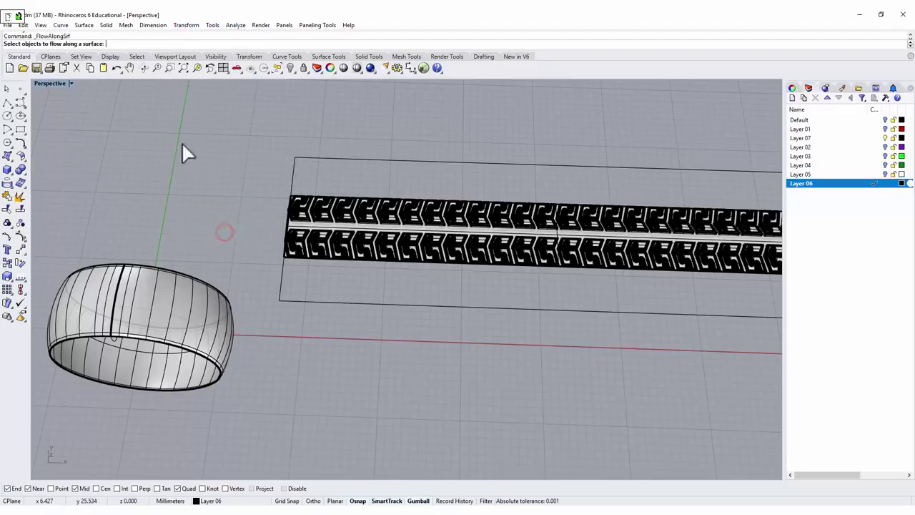
scroll(292, 198, "up", 6)
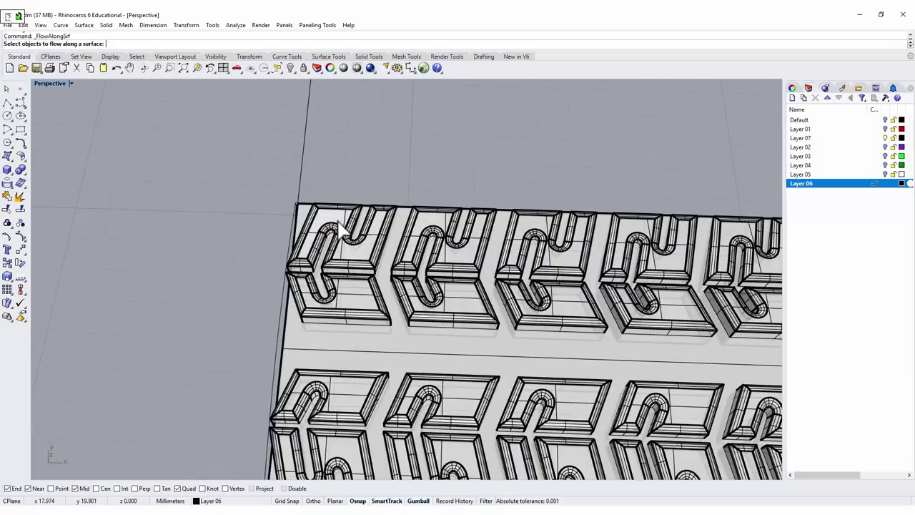
left_click(333, 226)
scroll(338, 234, "down", 3)
scroll(337, 234, "up", 3)
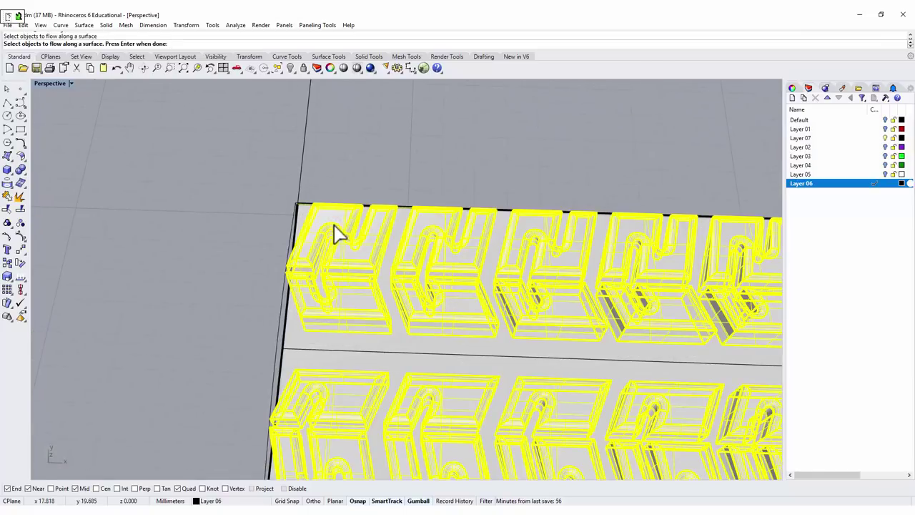
key("Return")
Flow the tread from the flat strip's corner edge onto the ring's matching edge
left_click(301, 209)
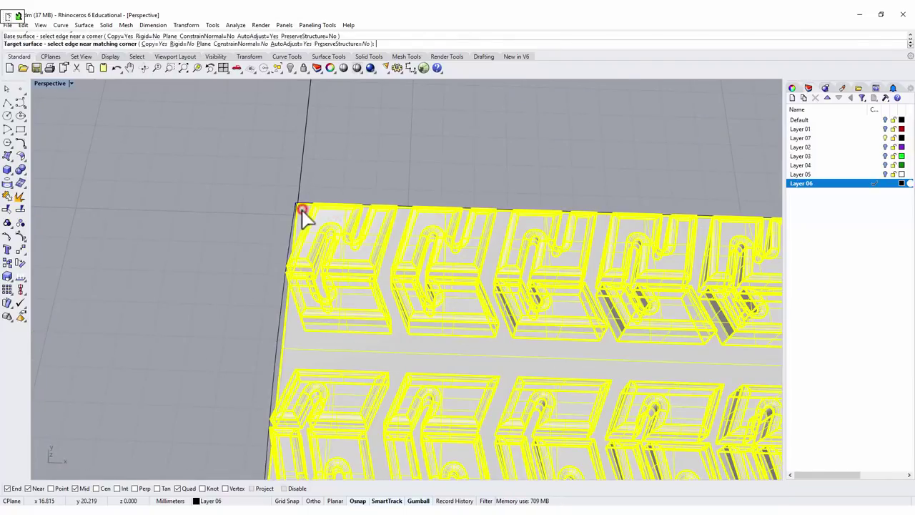
scroll(286, 286, "down", 3)
scroll(117, 333, "down", 2)
right_click_drag(116, 334, 299, 230, "shift")
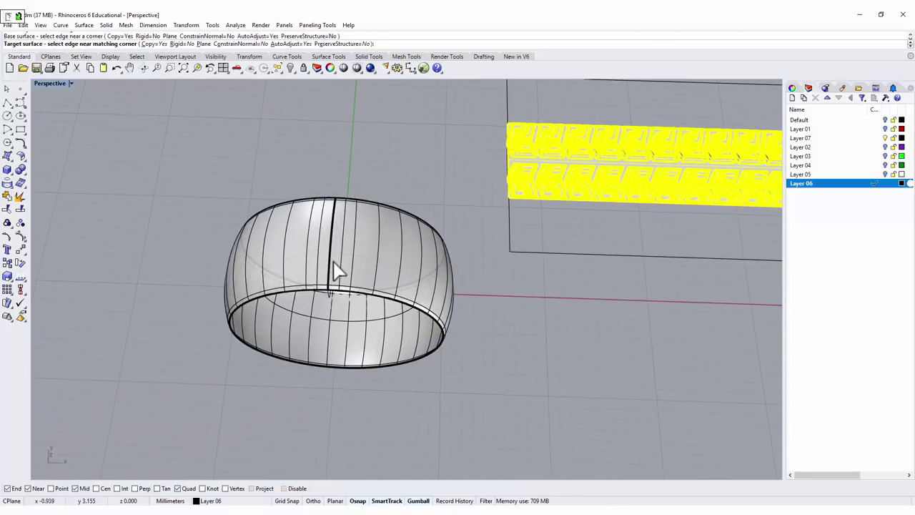
scroll(333, 265, "up", 3)
left_click(341, 186)
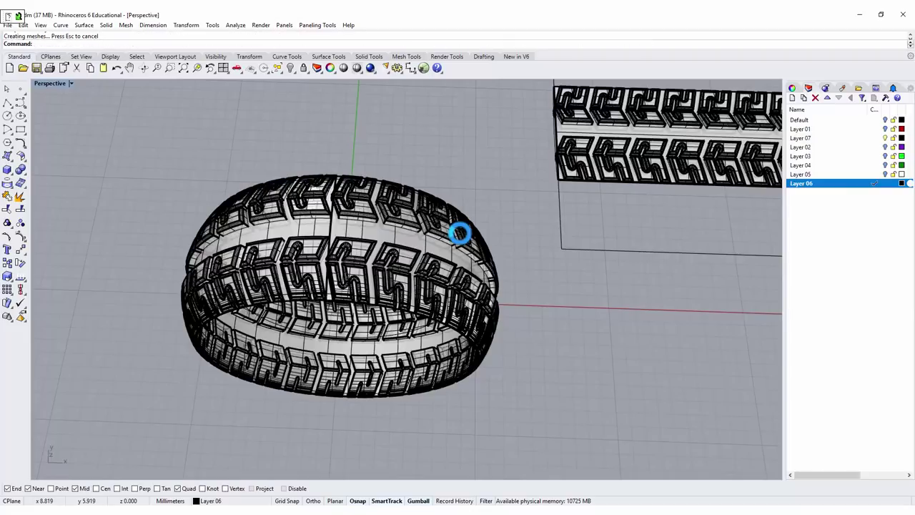
Orbit around the wrapped ring to inspect the tread from the side
right_click_drag(536, 362, 439, 321)
scroll(308, 206, "up", 5)
right_click_drag(431, 247, 452, 231)
right_click(452, 229)
scroll(493, 261, "down", 5)
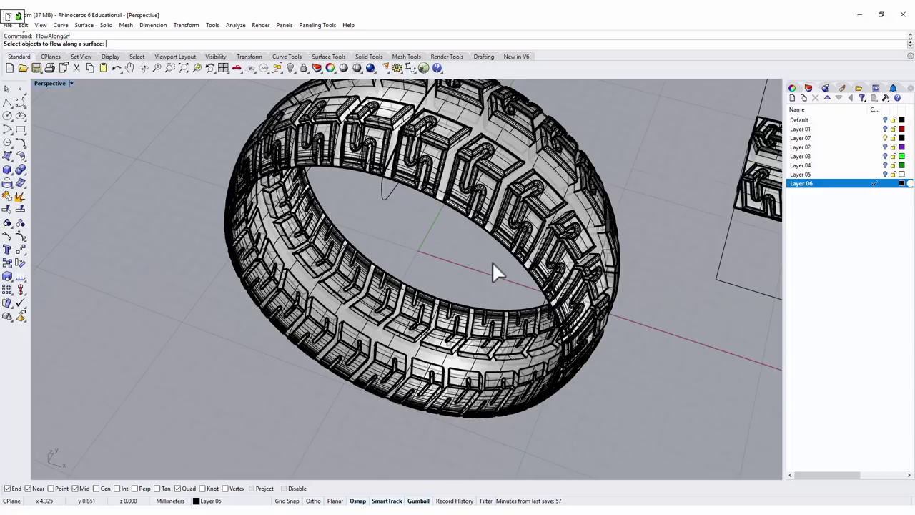
right_click_drag(577, 292, 521, 293)
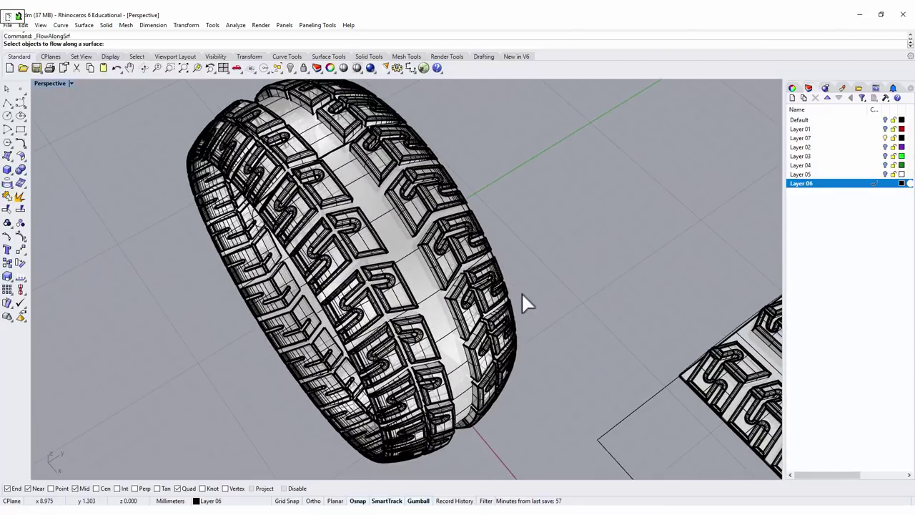
Delete the extra band surface and show the hidden ring band again
left_click(392, 230)
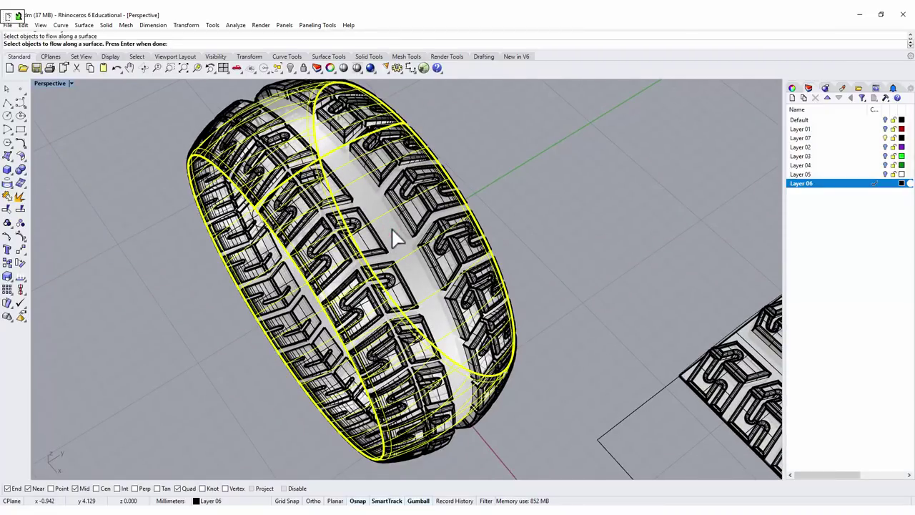
right_click(551, 204)
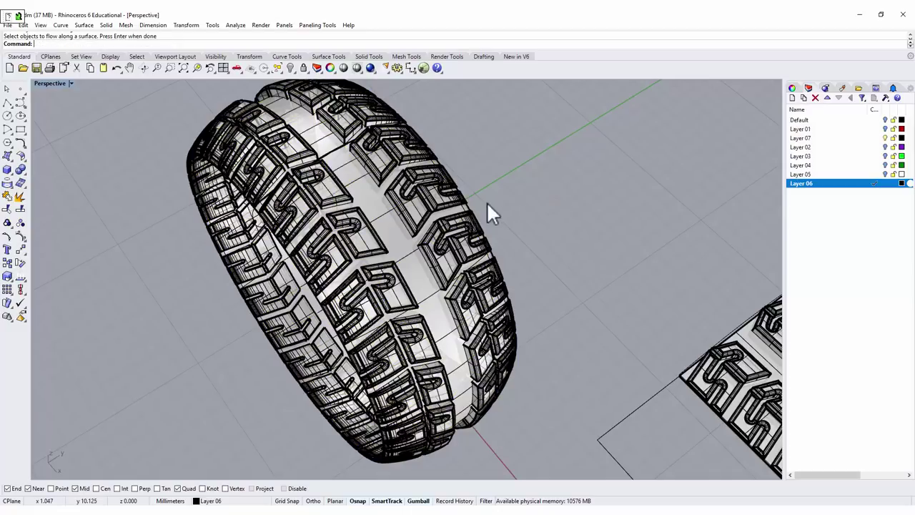
left_click(386, 236)
key("Delete")
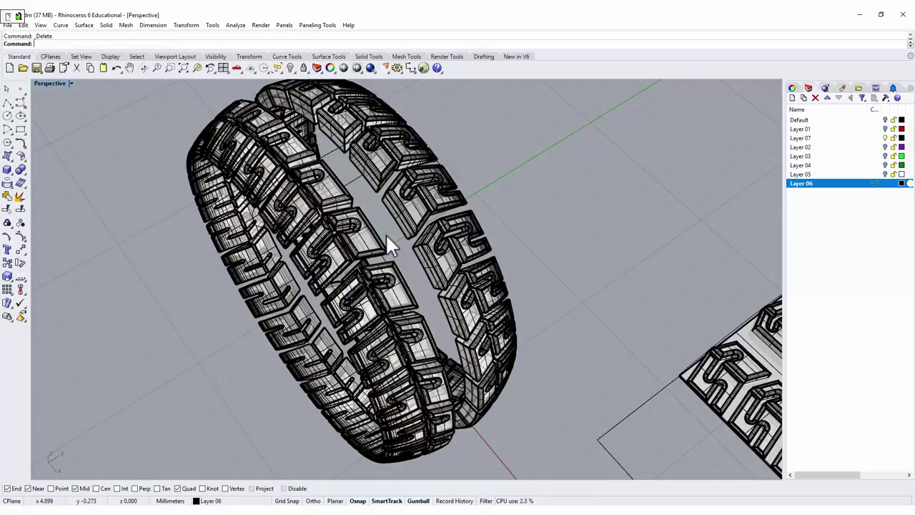
left_click(290, 69)
right_click_drag(580, 185, 317, 198)
Switch Perspective to Rendered display and orbit around the finished tread ring
left_click(70, 83)
left_click(79, 236)
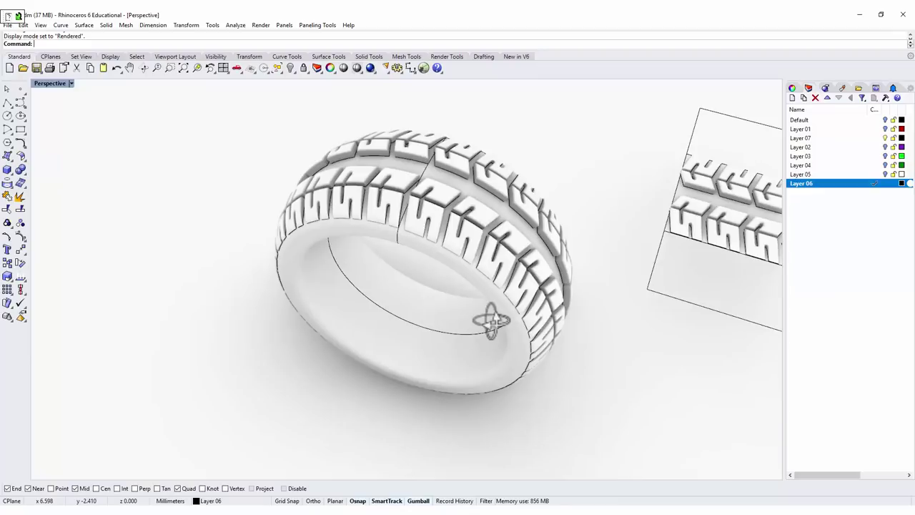
right_click_drag(521, 316, 496, 325)
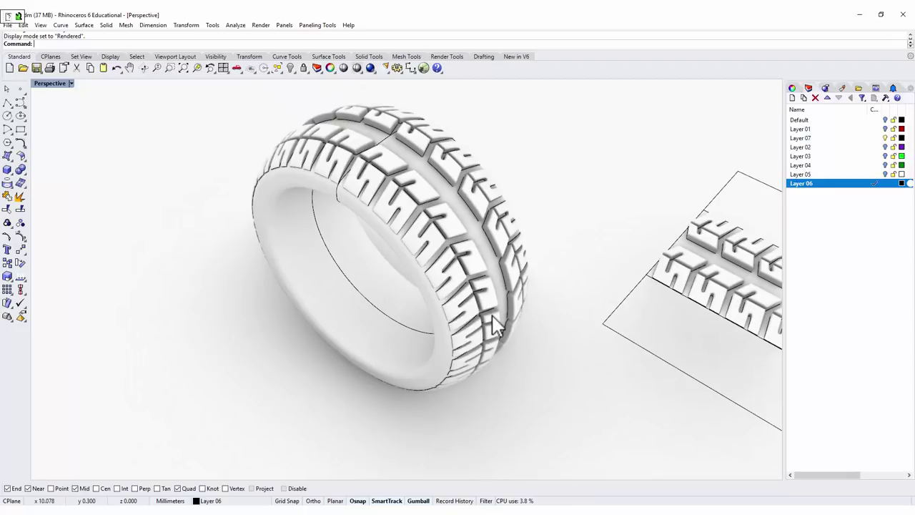
right_click_drag(495, 326, 321, 309)
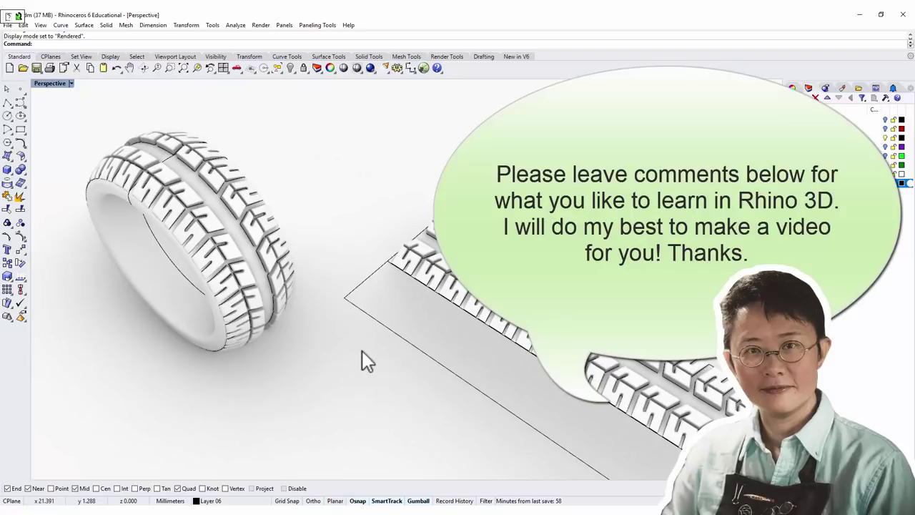
right_click_drag(369, 354, 410, 360)
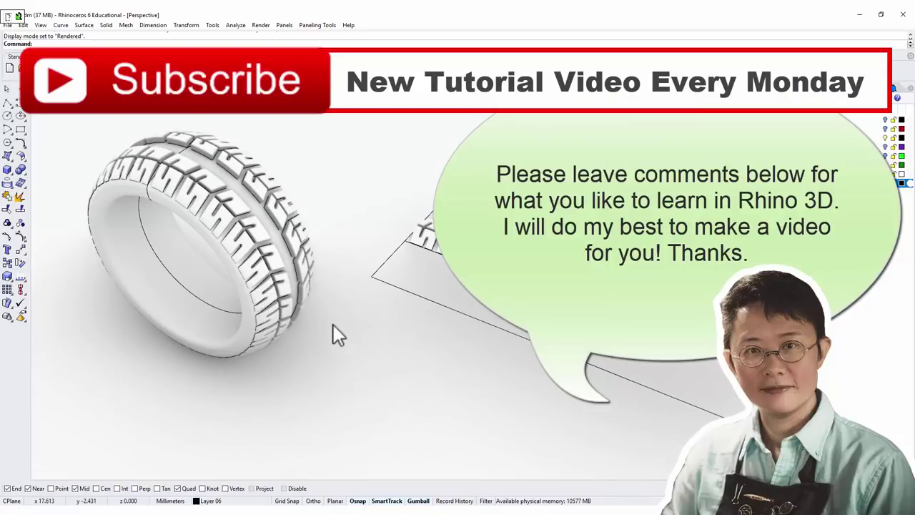